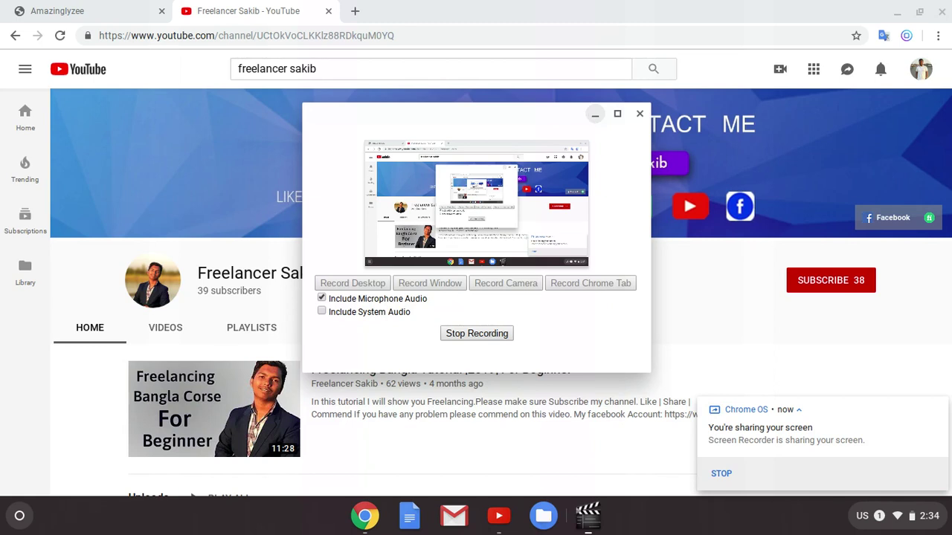
Step: Minimize the Screen Recorder window and scroll down the YouTube channel page
click(595, 115)
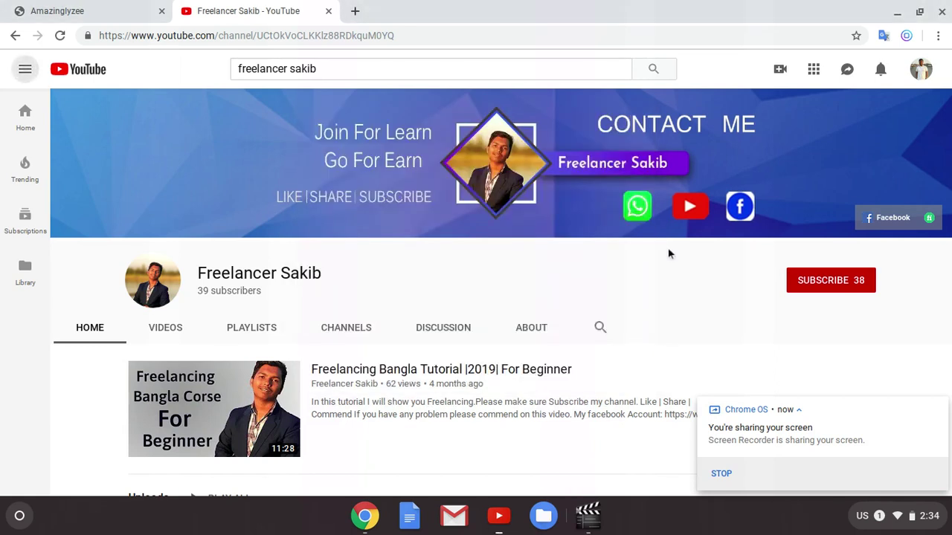
scroll(591, 257, down, 1)
scroll(597, 267, down, 1)
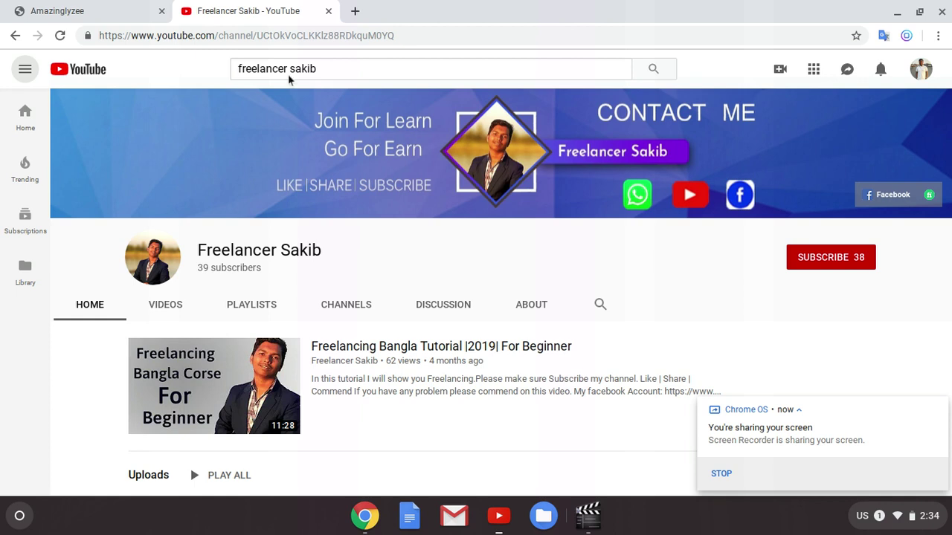
Step: View the Amazinglyzee shop tab, dismiss the screen-sharing notice, scroll it, then return to YouTube
click(56, 6)
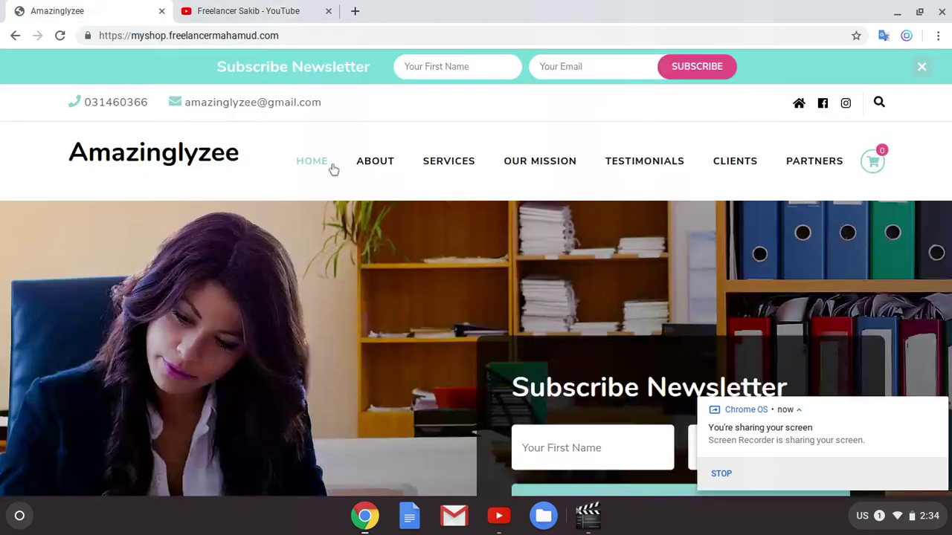
click(939, 407)
scroll(701, 297, down, 1)
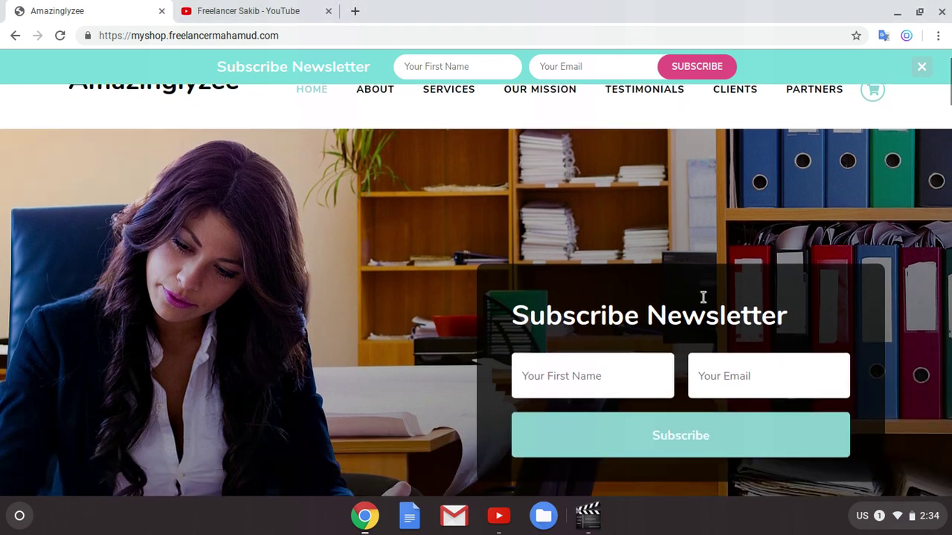
scroll(701, 304, up, 1)
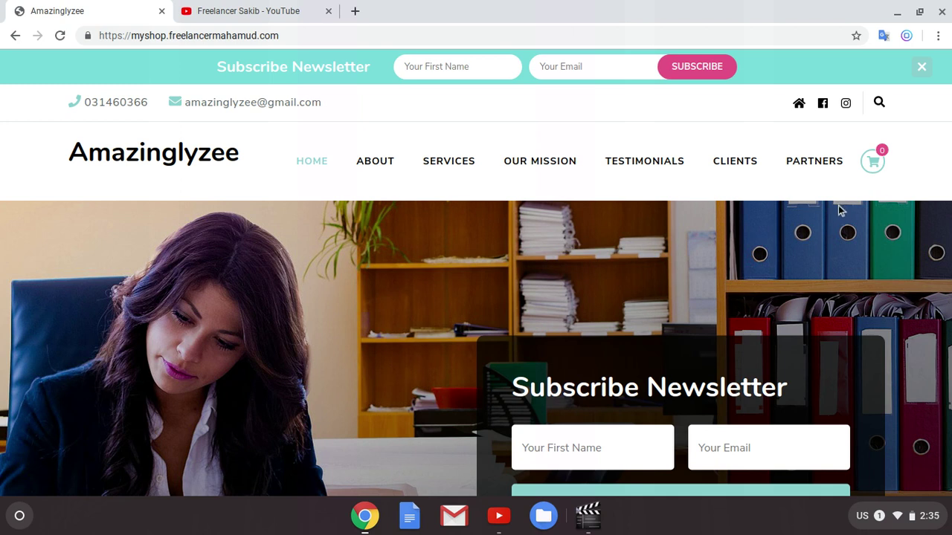
click(225, 9)
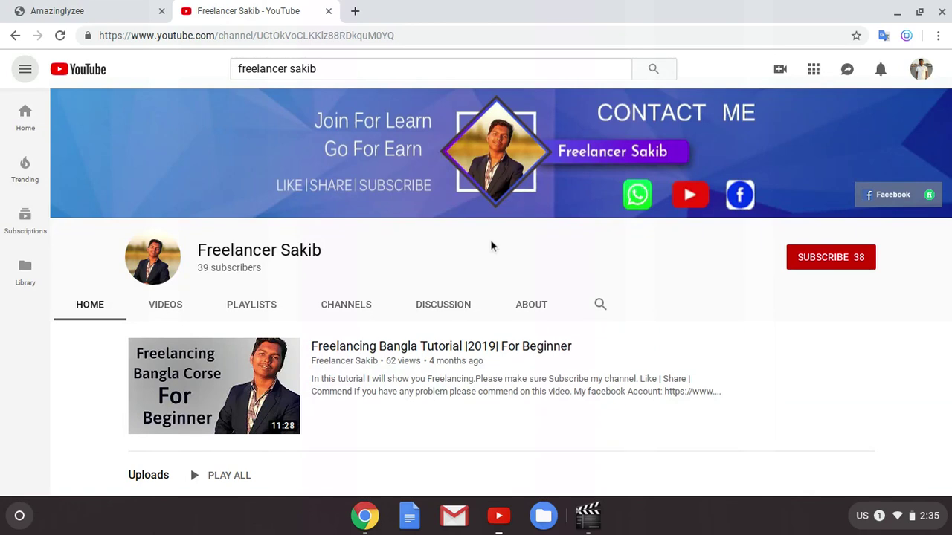
Step: Subscribe with the bell set to all notifications, then return to the Amazinglyzee tab
click(819, 253)
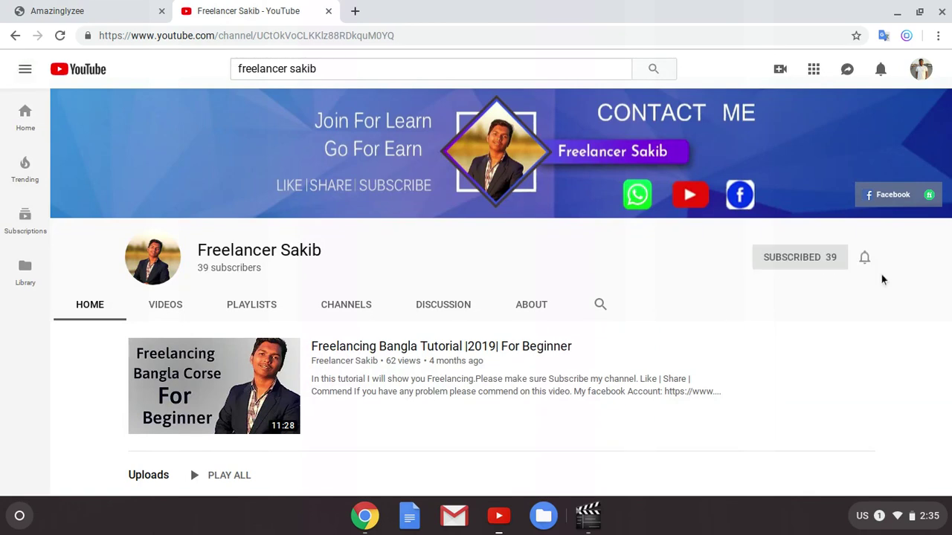
click(869, 255)
click(8, 16)
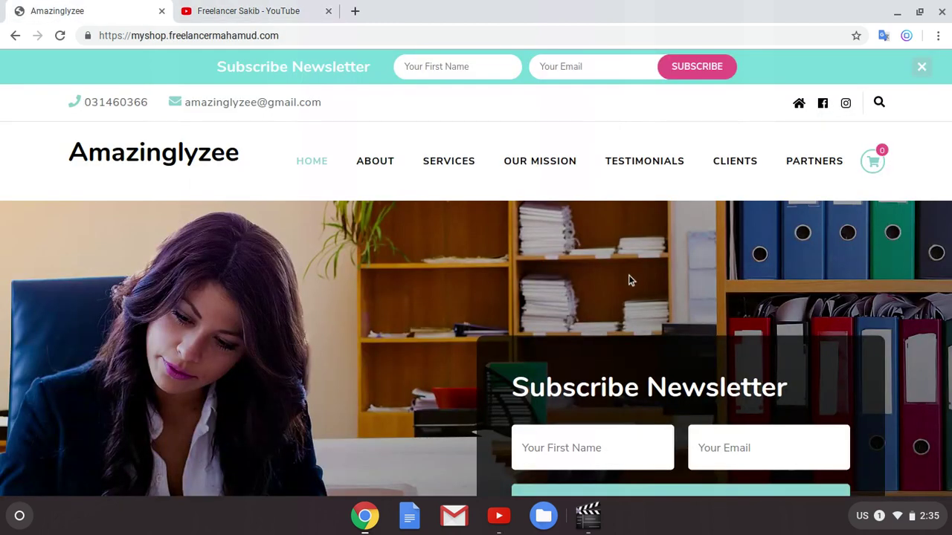
Step: Append /wp-admin to the shop site's address and load the login page
click(393, 36)
key(End)
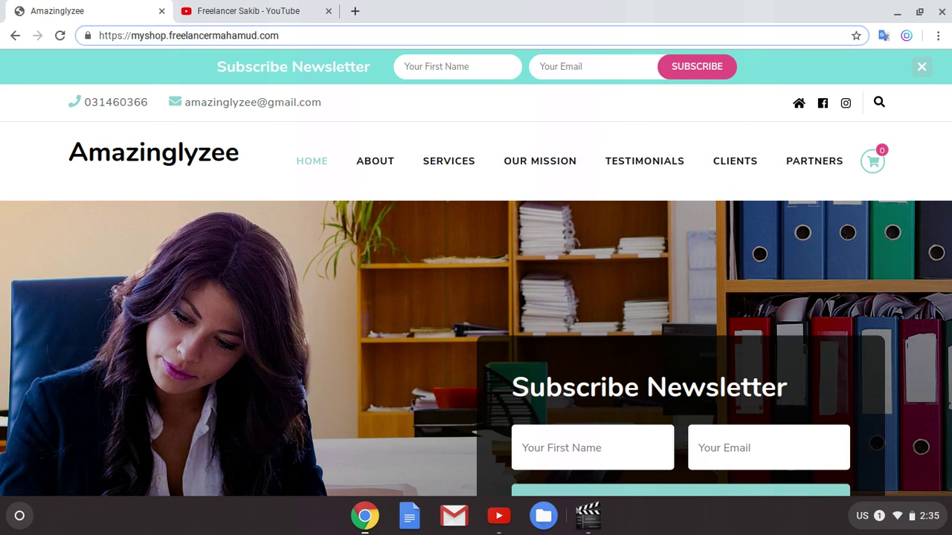
text(/)
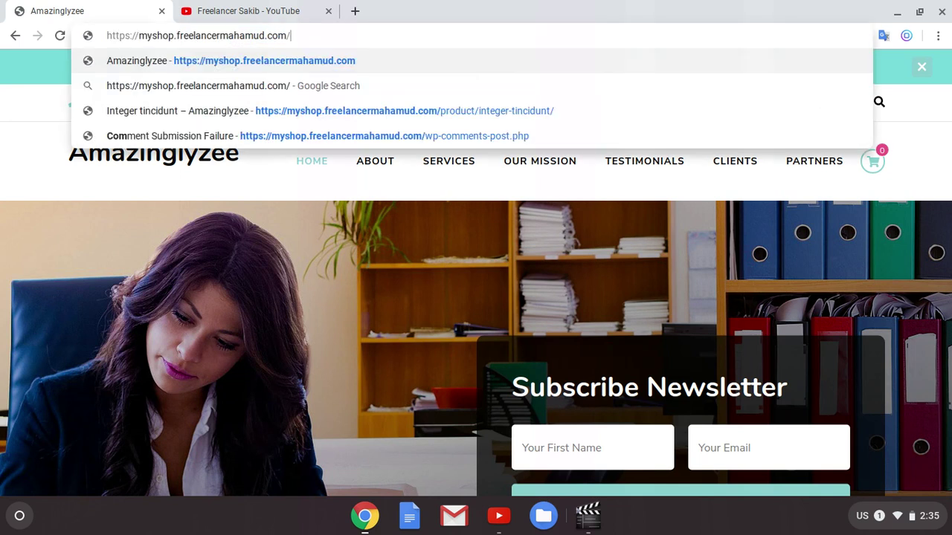
text(wp)
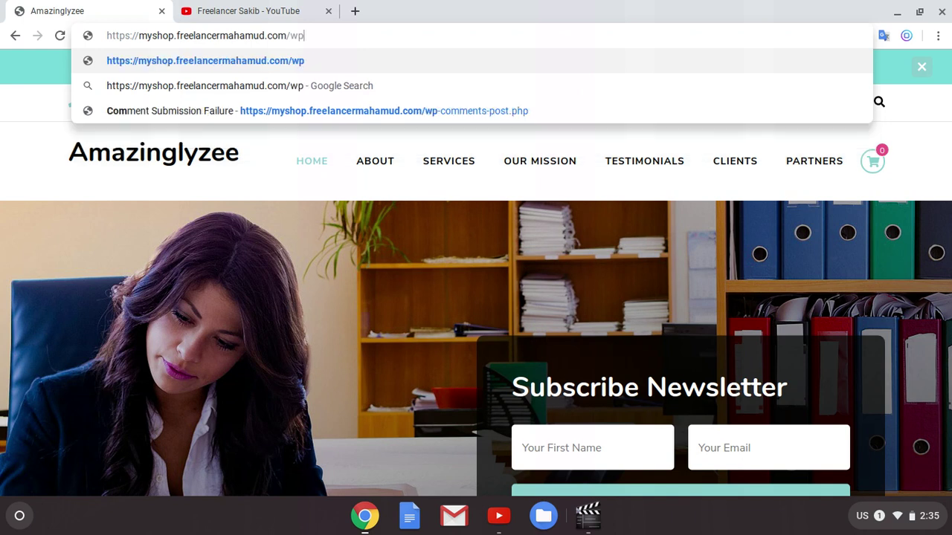
text(-)
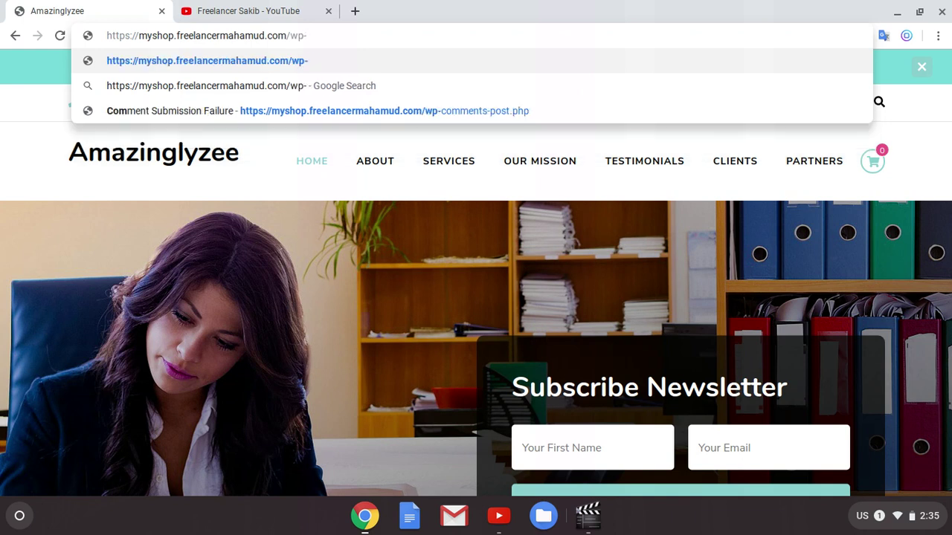
text(admin)
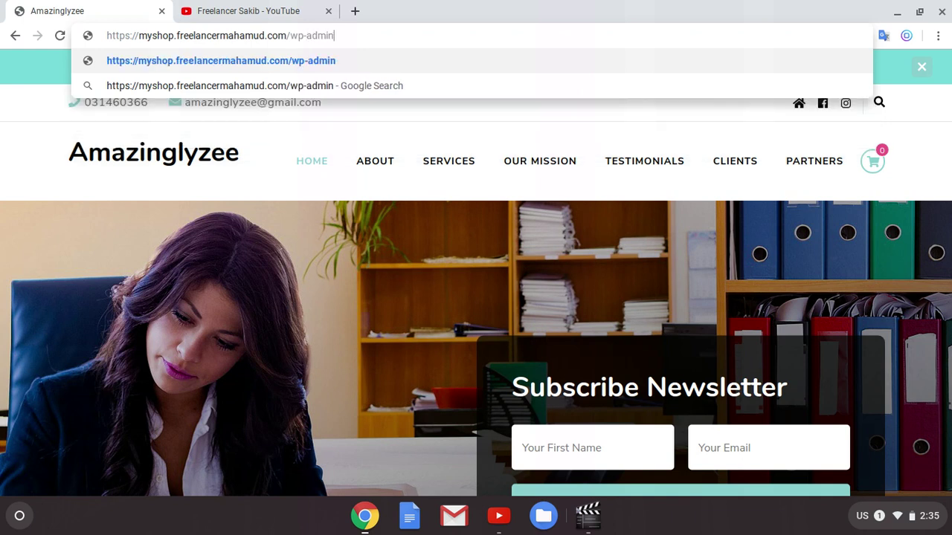
key(Return)
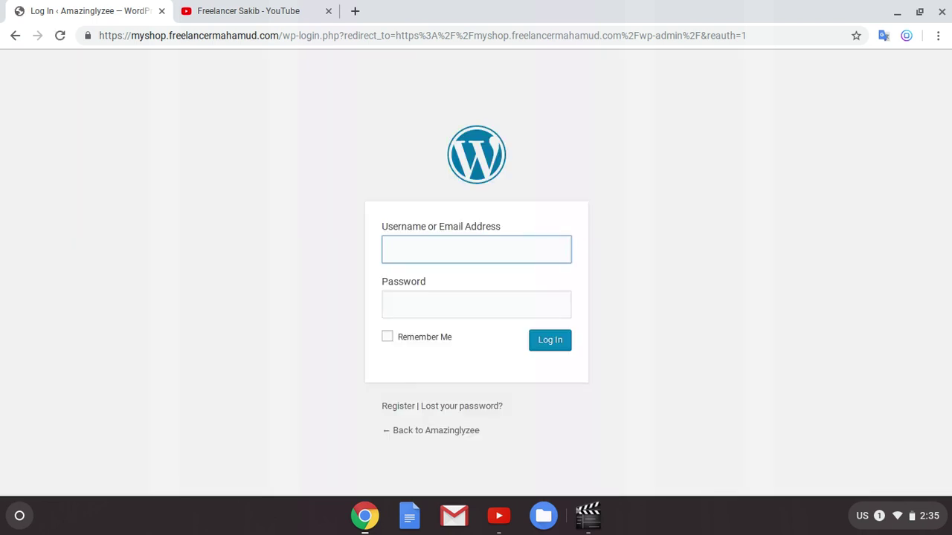
Step: Log in to WordPress with the admin username and password
text(sakib)
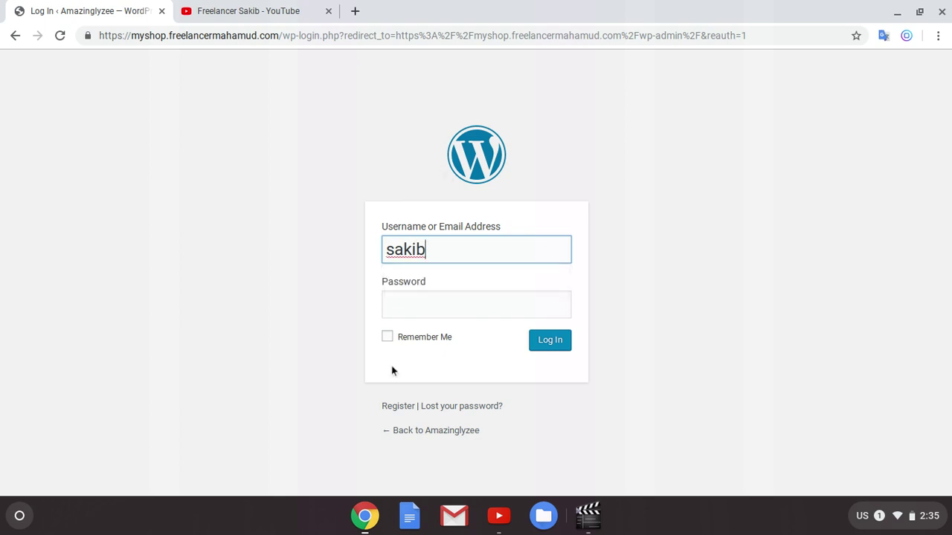
click(406, 305)
text(••••)
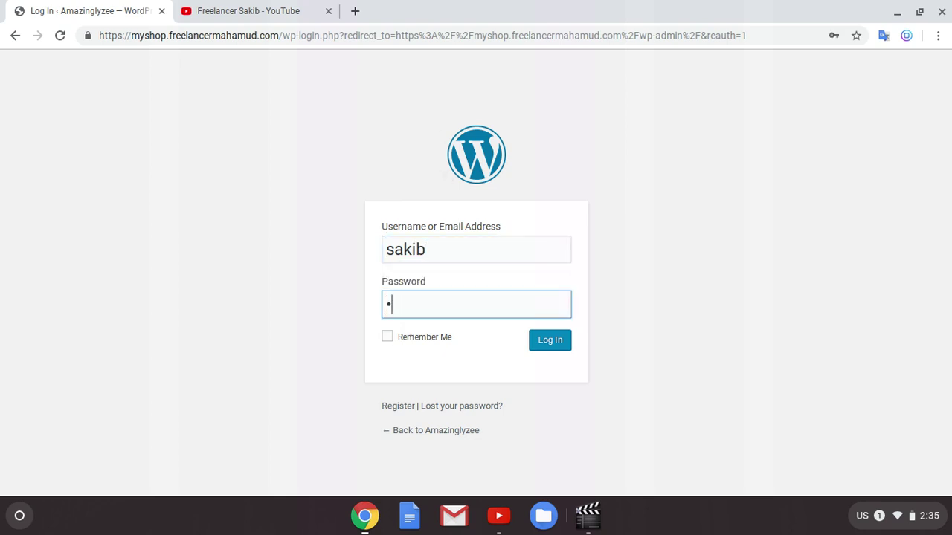
text(•)
click(547, 347)
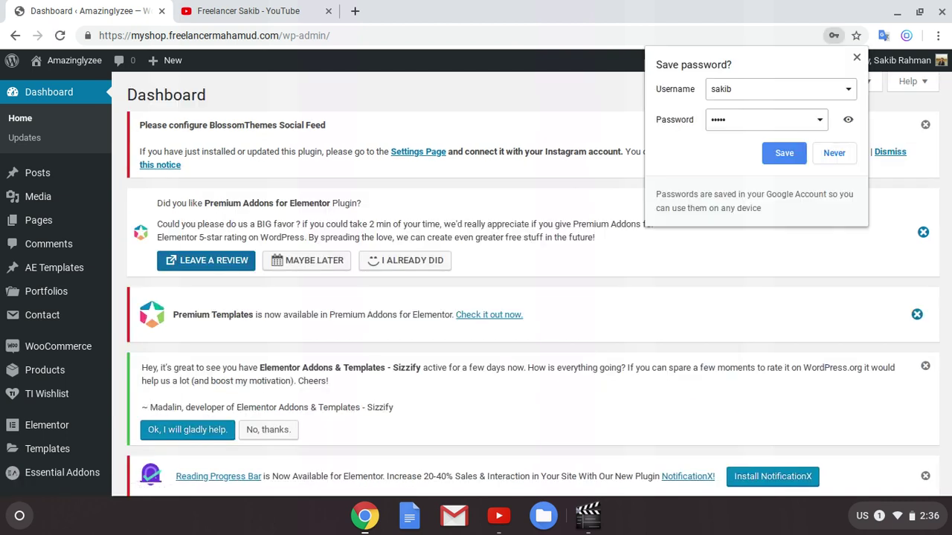
Step: Dismiss Chrome's save-password prompt and go to Plugins > Add New
click(857, 58)
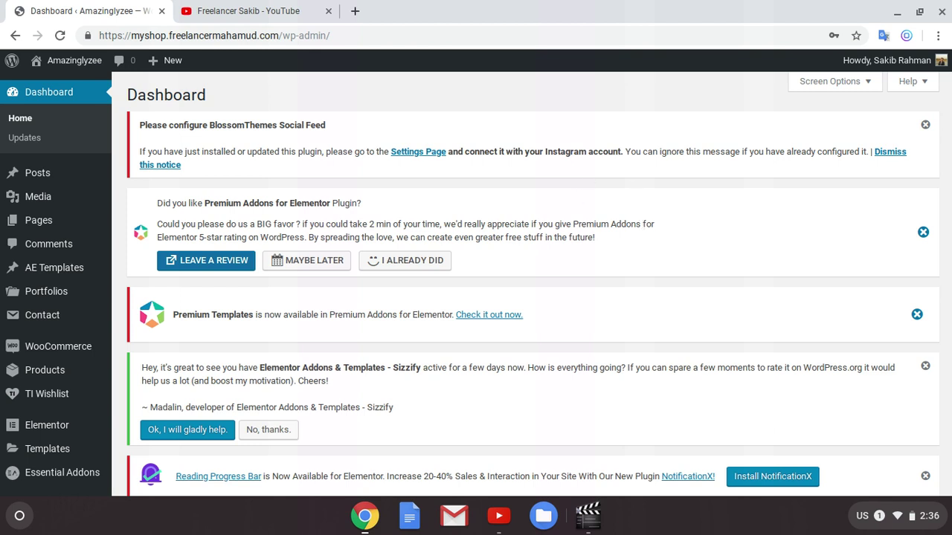
mouse_move(87, 304)
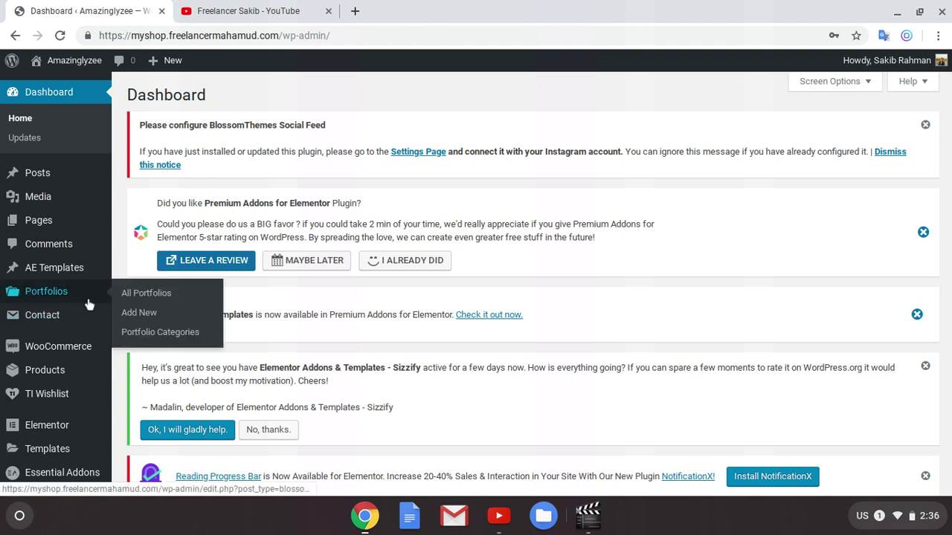
scroll(92, 291, down, 1)
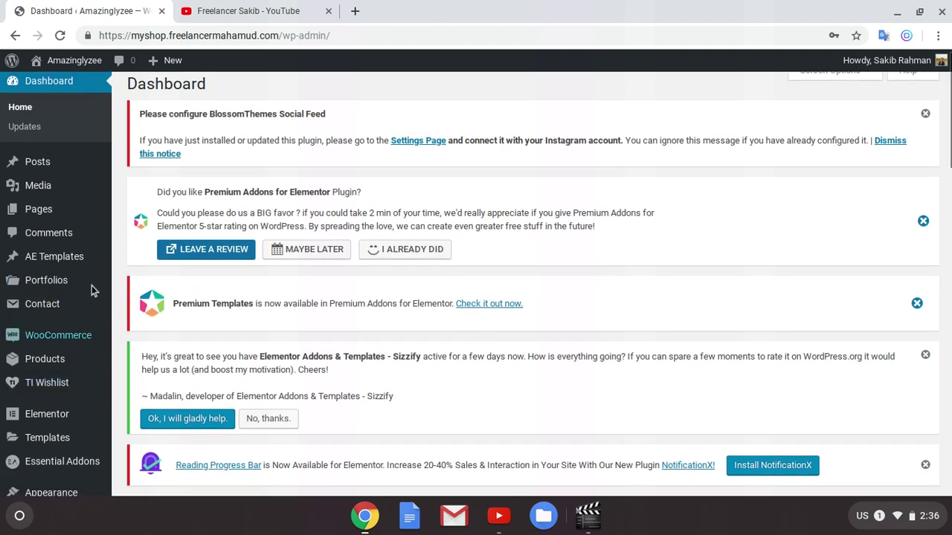
mouse_move(66, 439)
scroll(71, 441, down, 1)
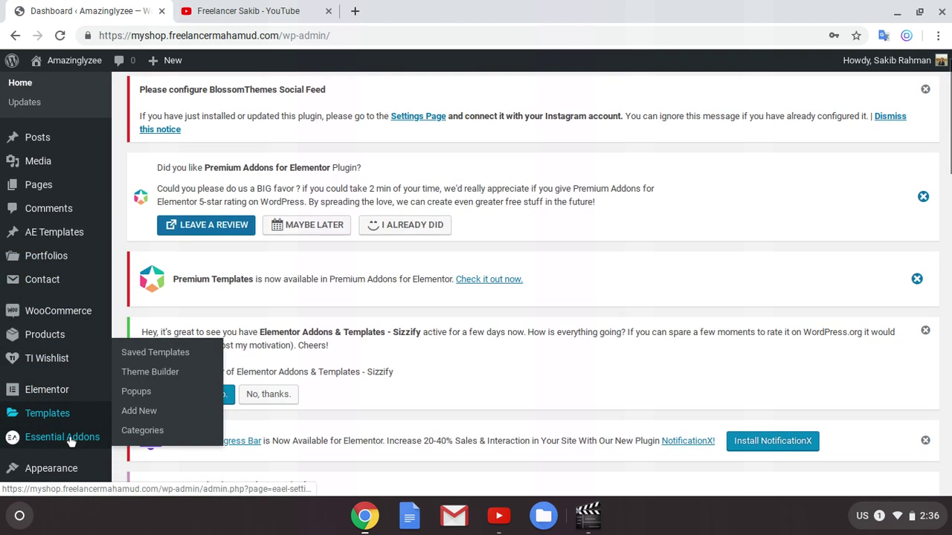
scroll(44, 350, up, 2)
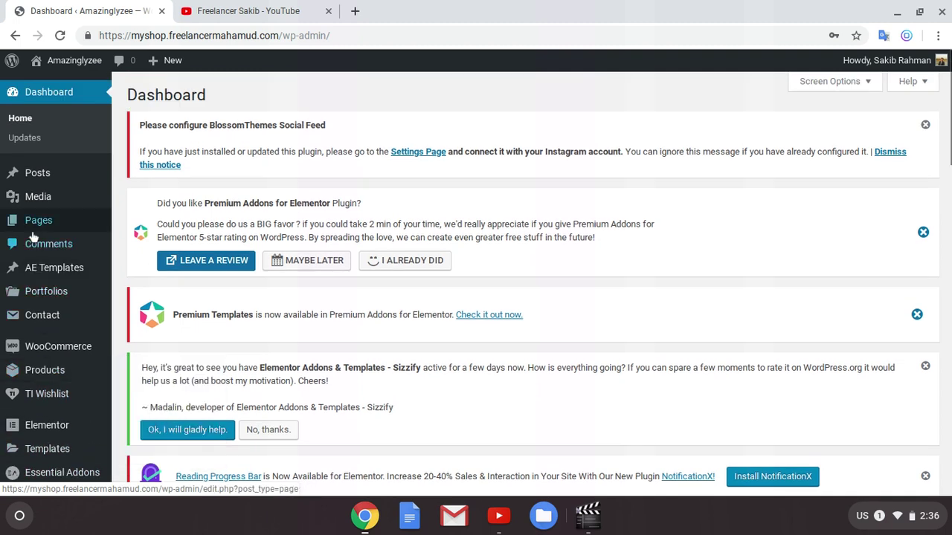
scroll(45, 342, down, 3)
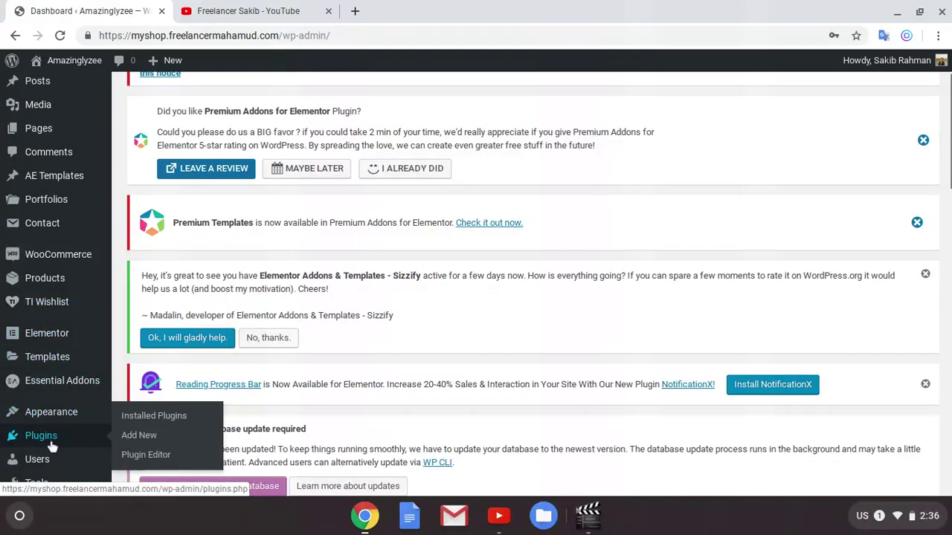
click(131, 439)
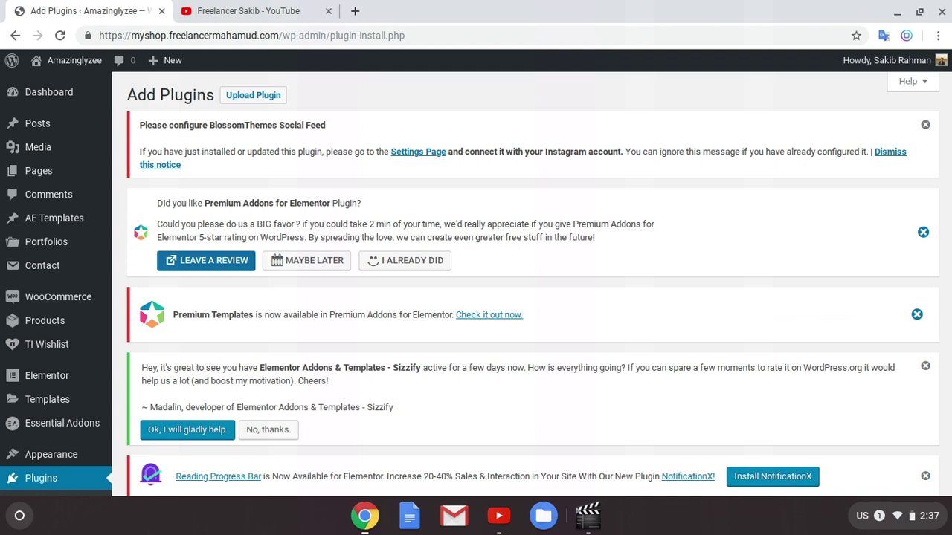
scroll(756, 210, down, 3)
click(803, 337)
text(CO)
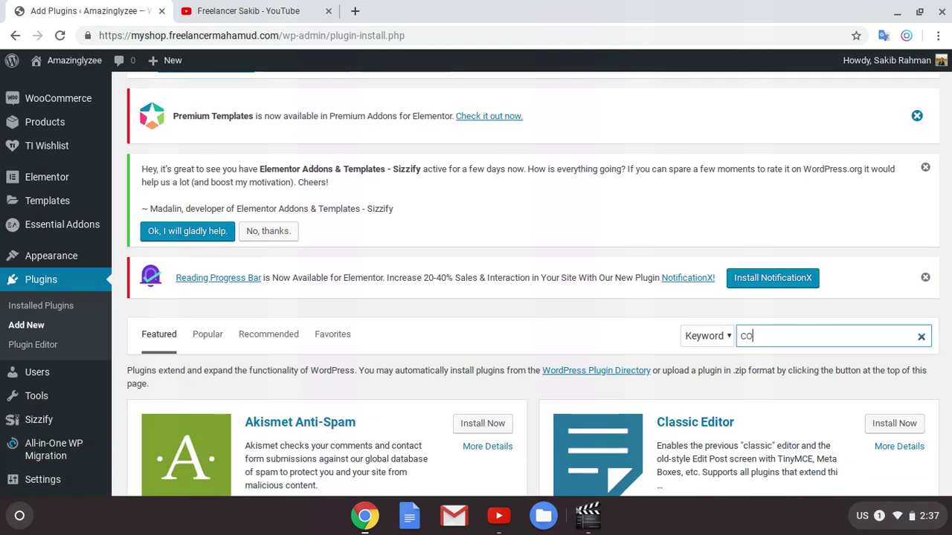
text(ntact form)
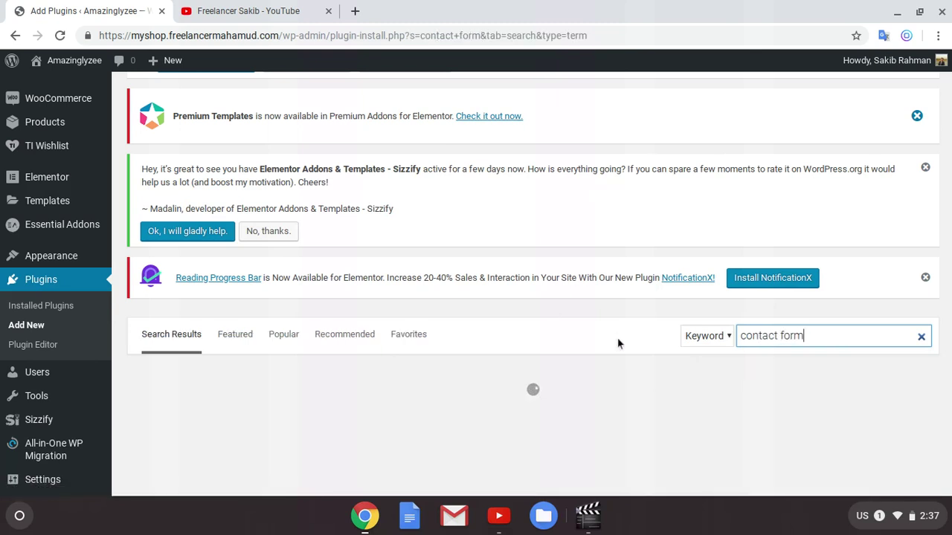
scroll(622, 339, down, 2)
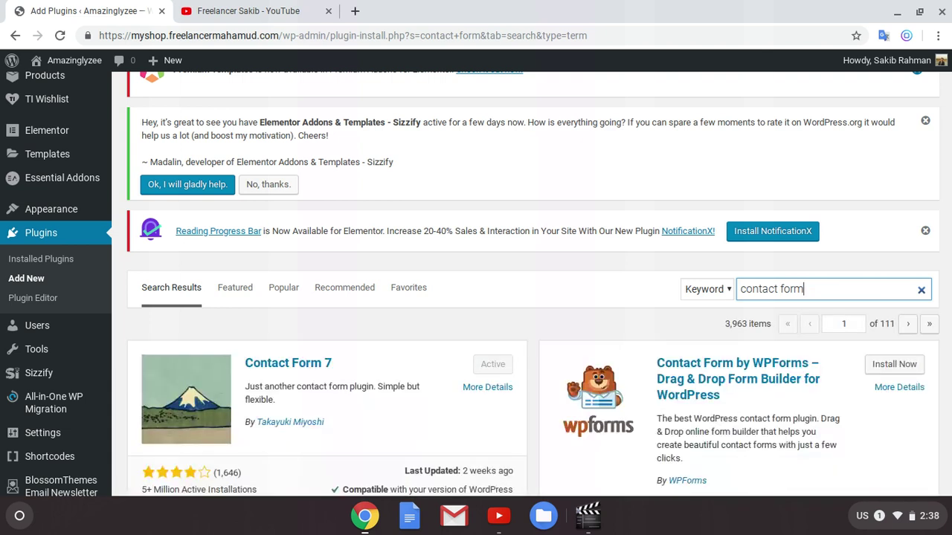
scroll(196, 305, down, 1)
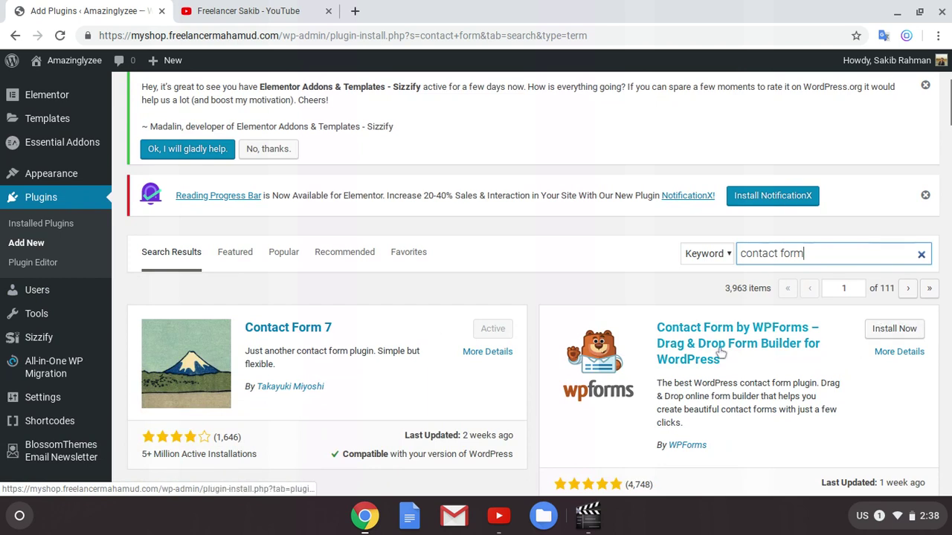
scroll(720, 353, down, 3)
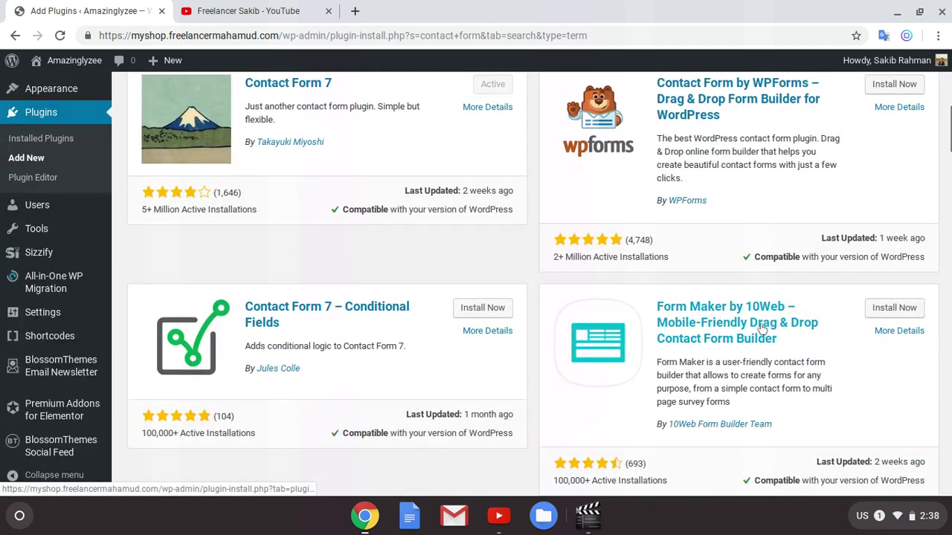
scroll(758, 336, down, 3)
scroll(759, 336, down, 4)
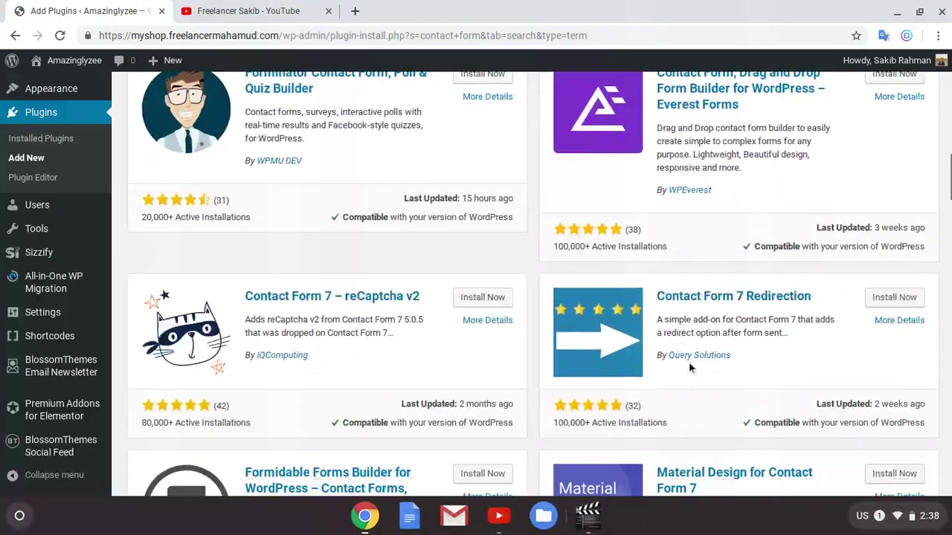
scroll(645, 373, down, 8)
scroll(379, 224, up, 1)
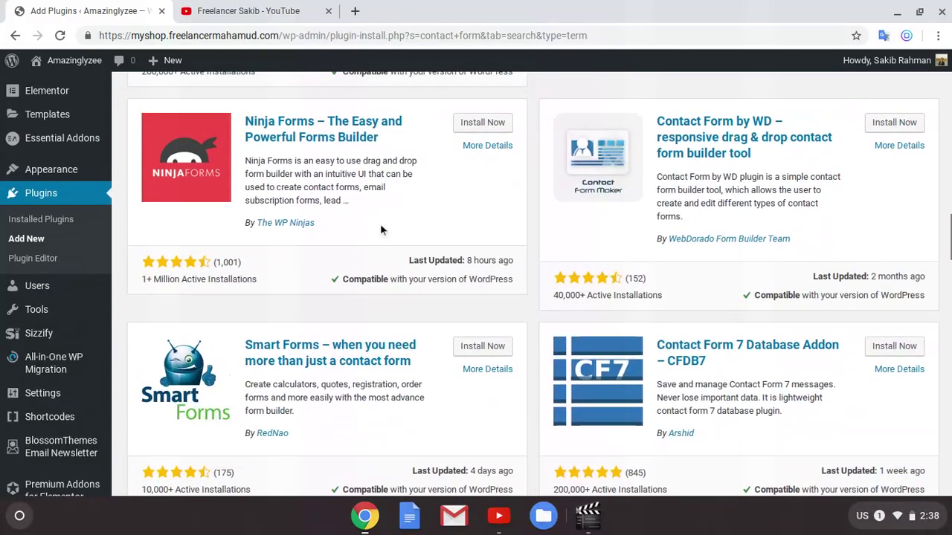
scroll(628, 374, up, 11)
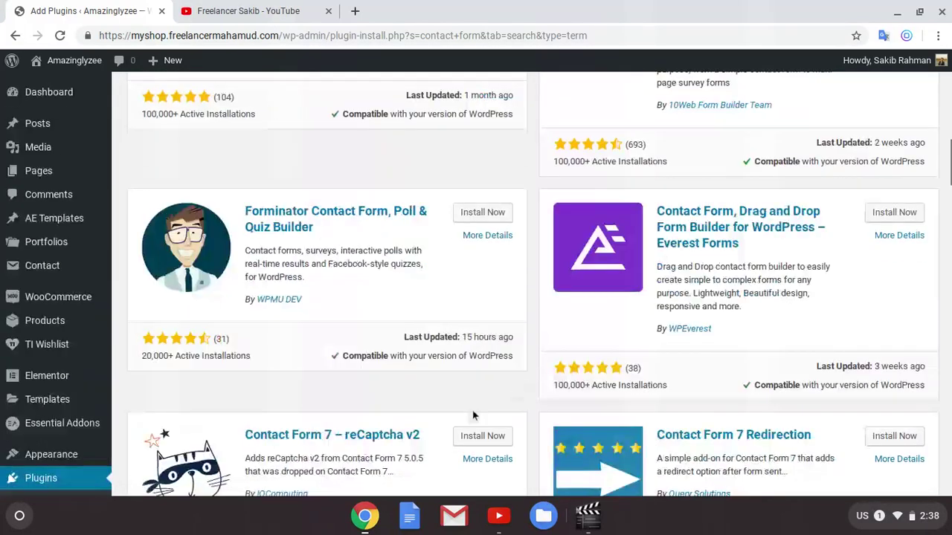
scroll(644, 332, up, 8)
scroll(594, 334, down, 2)
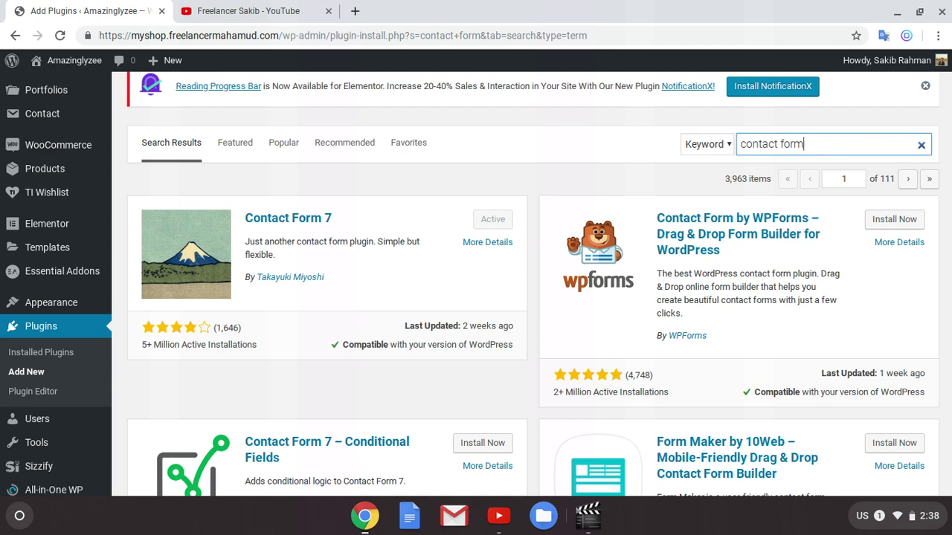
scroll(447, 290, down, 1)
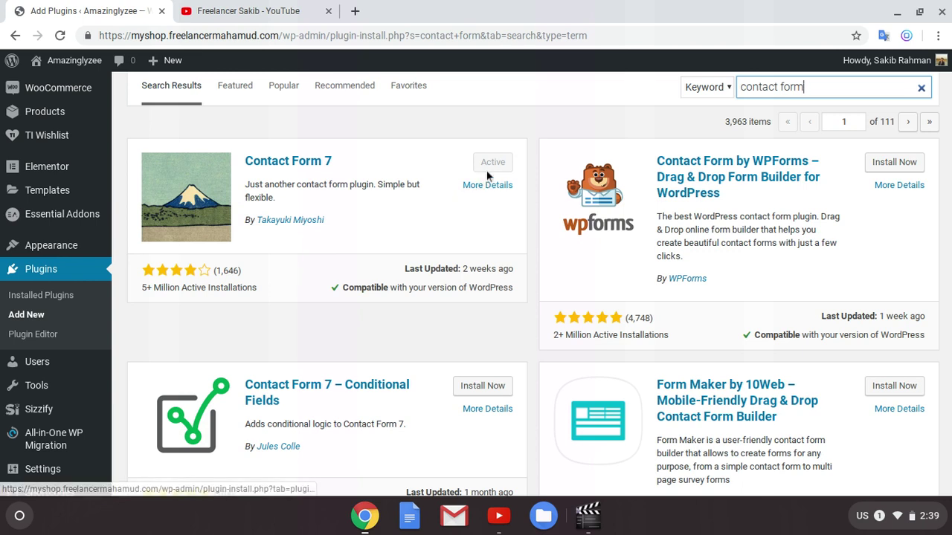
scroll(386, 234, up, 1)
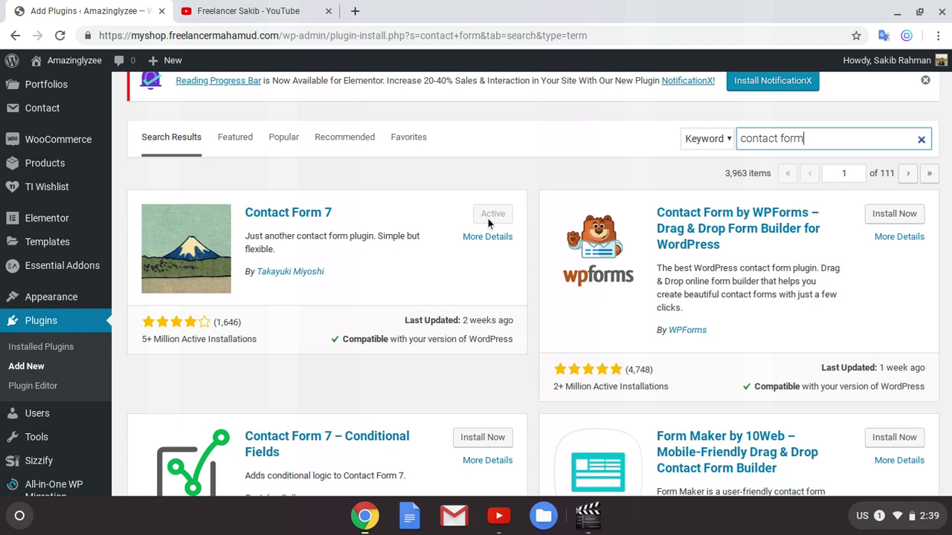
scroll(486, 219, up, 1)
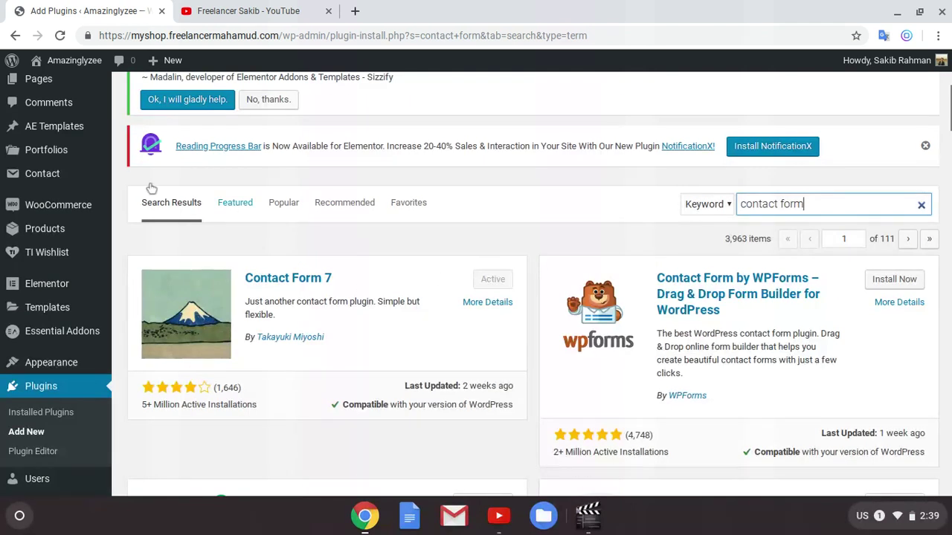
mouse_move(43, 186)
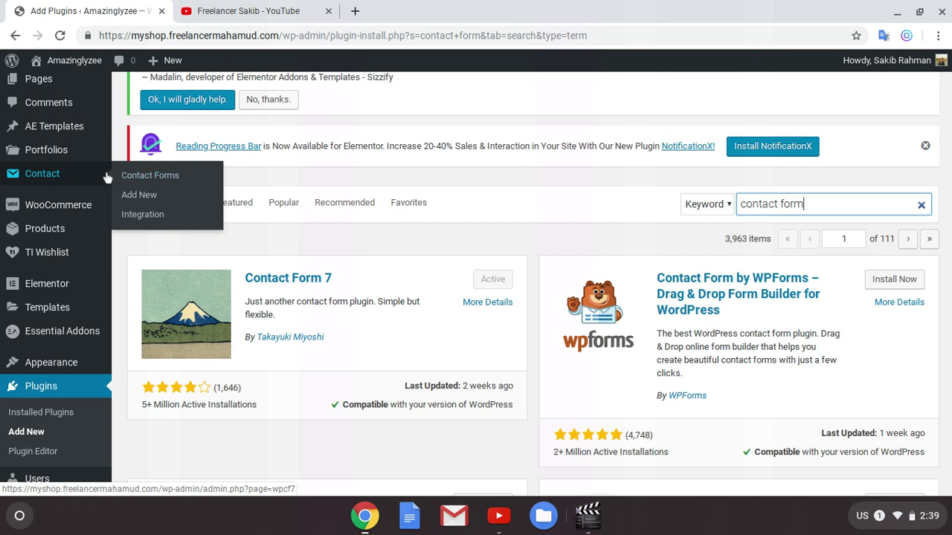
Step: Open Contact > Contact Forms and edit Contact form 1
click(171, 177)
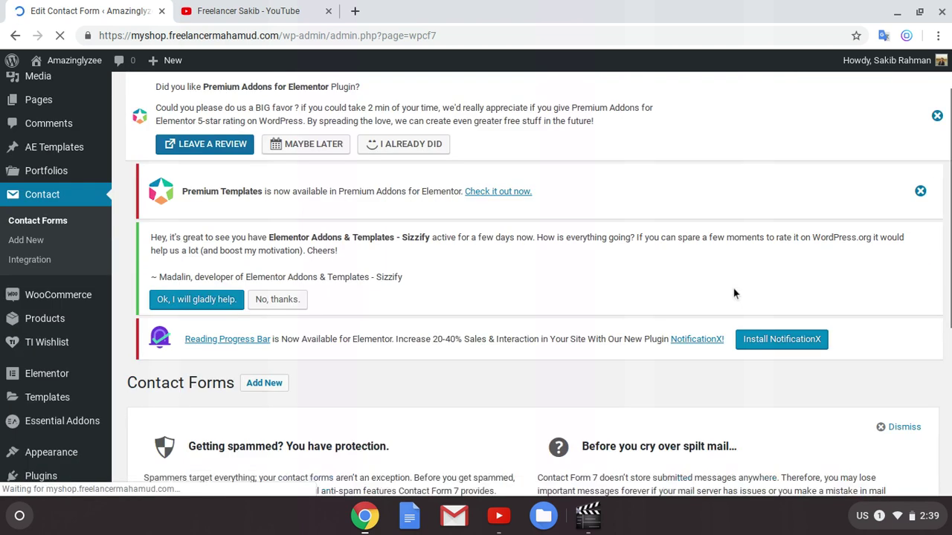
scroll(733, 294, down, 5)
mouse_move(275, 381)
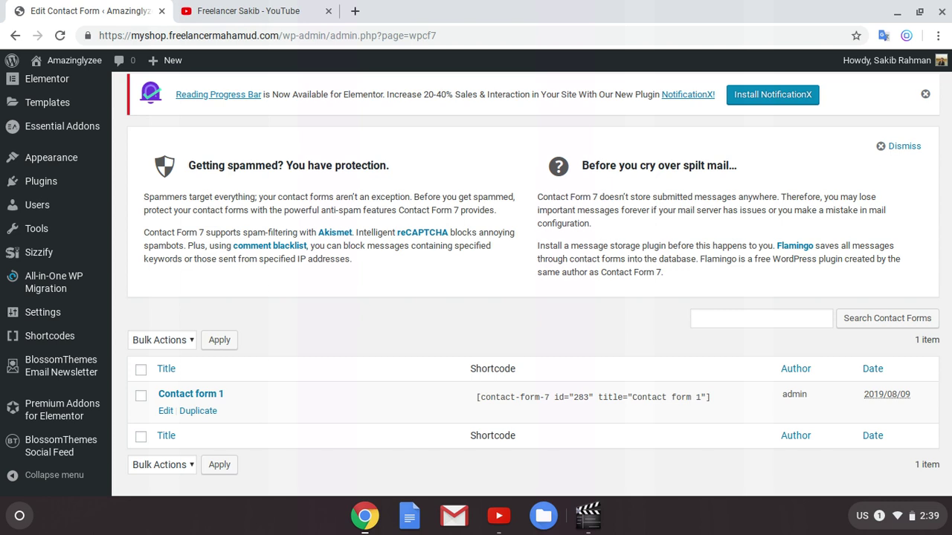
click(163, 414)
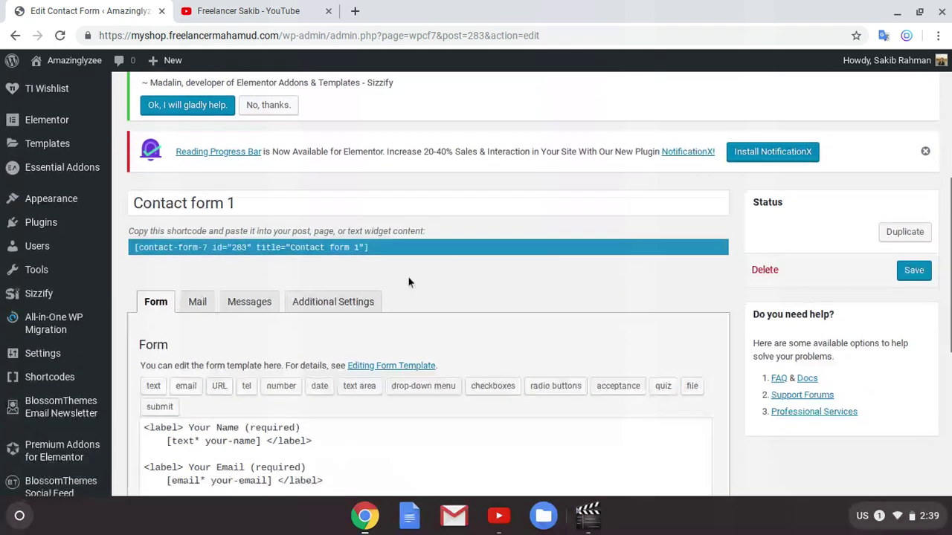
scroll(405, 277, down, 3)
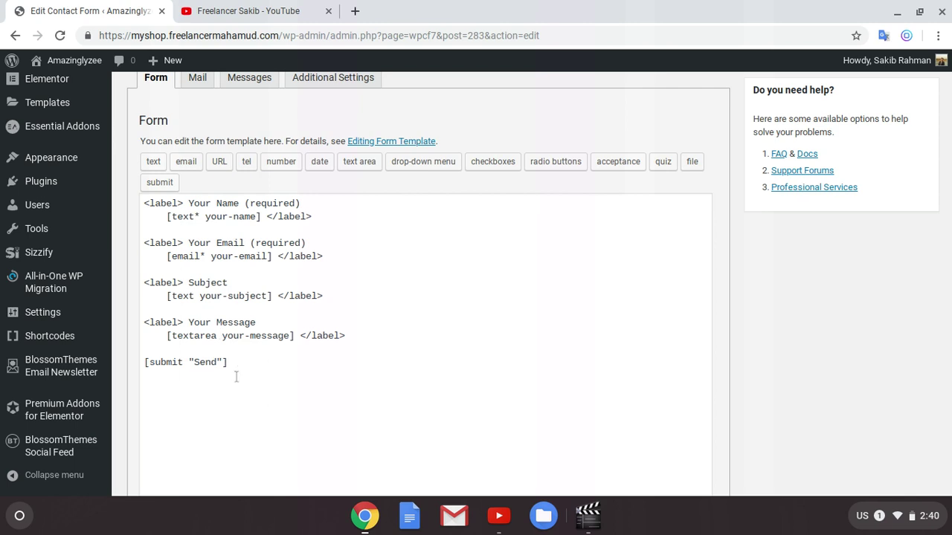
scroll(412, 313, up, 1)
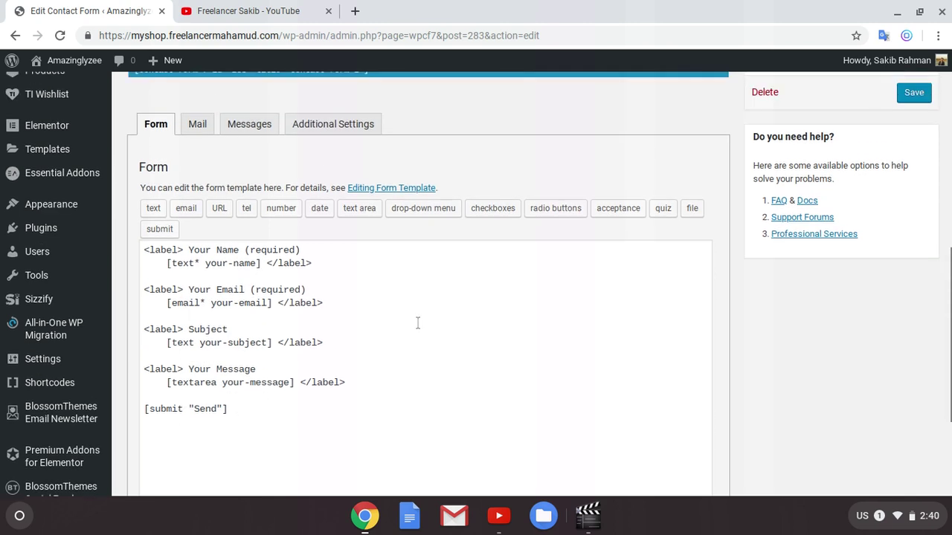
Step: Switch Contact form 1's editor to its Mail tab
click(198, 124)
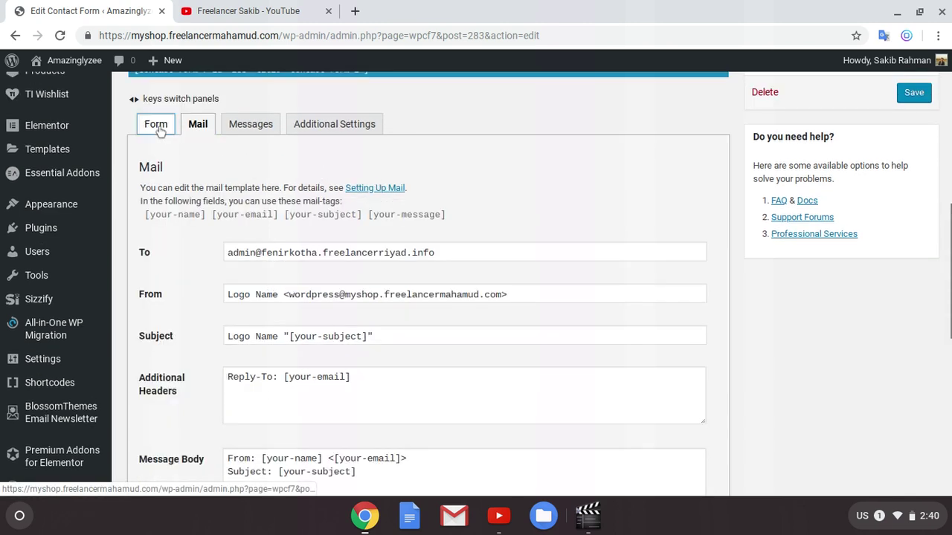
click(157, 126)
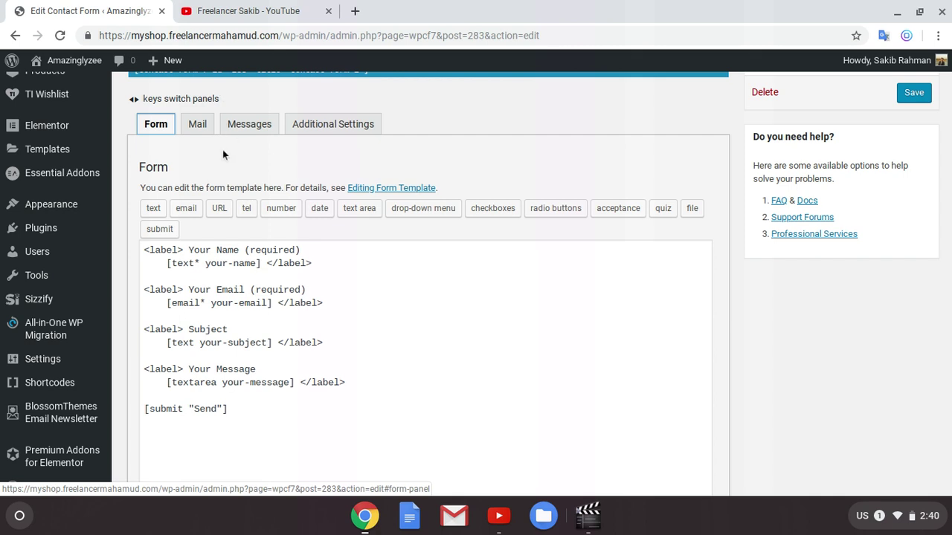
click(197, 123)
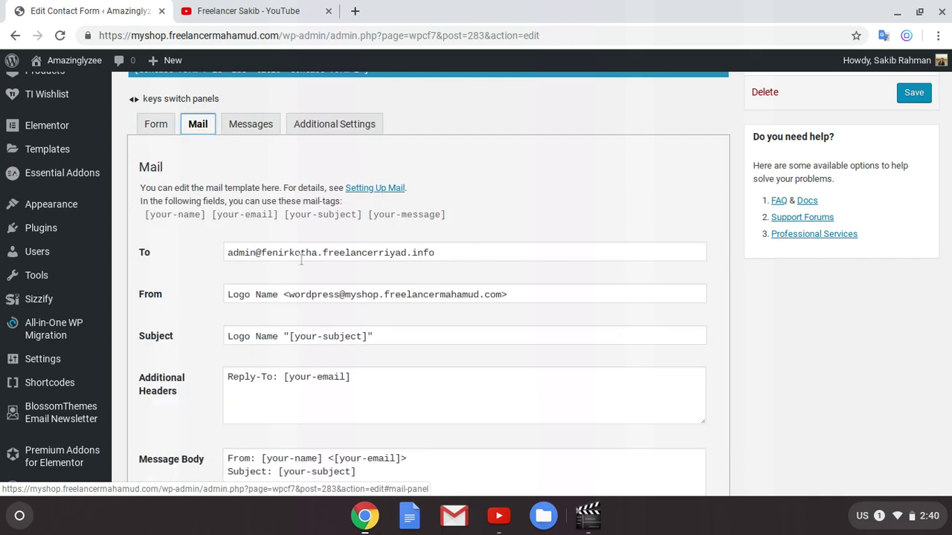
scroll(305, 262, down, 1)
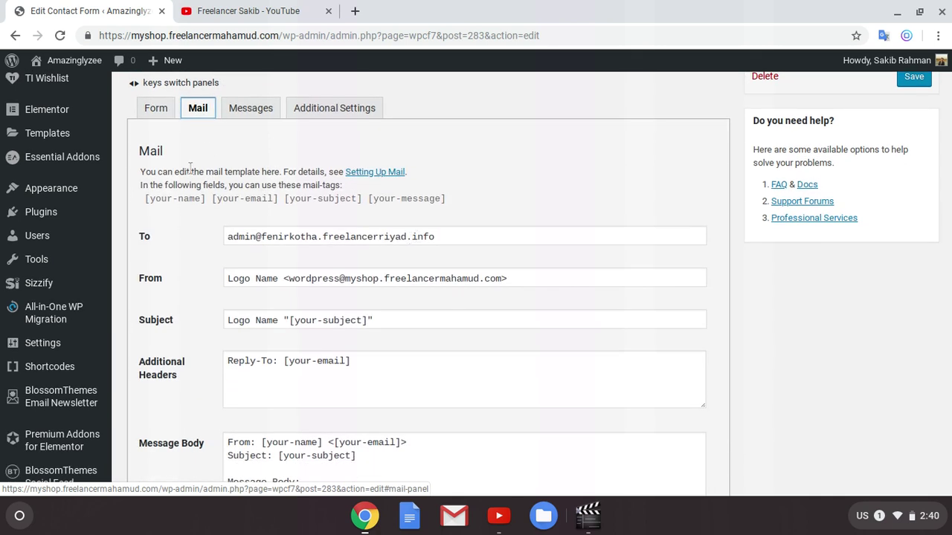
Step: Check the recipient address and review the sender, subject and message-body fields
double_click(471, 237)
click(472, 236)
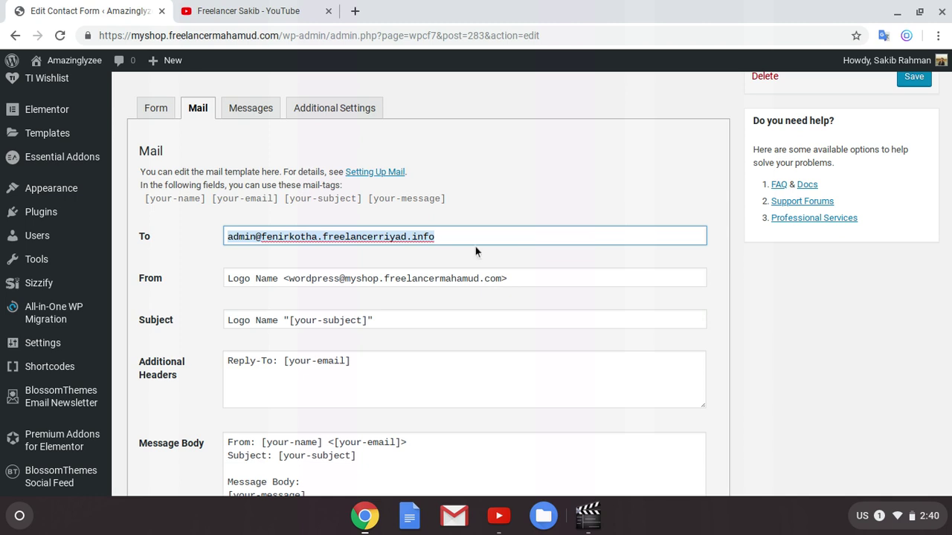
click(469, 257)
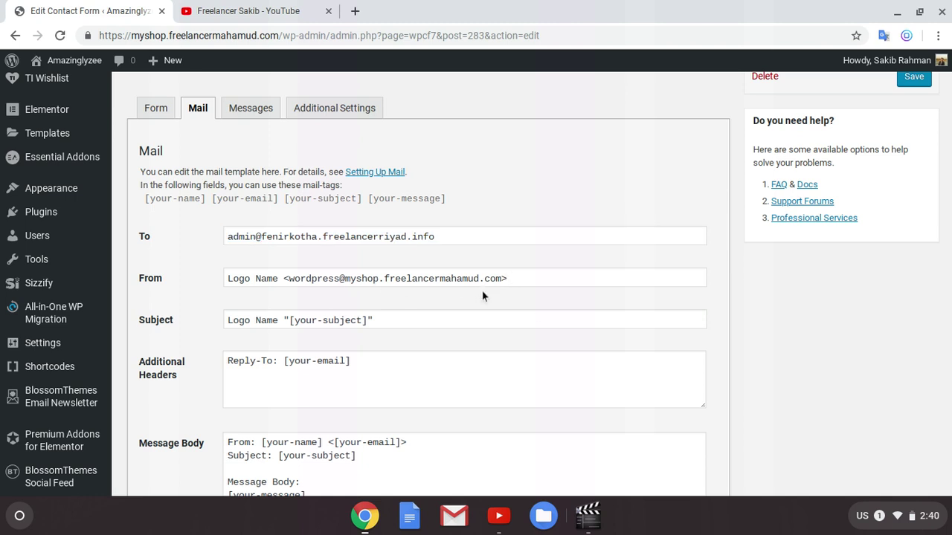
scroll(377, 299, down, 1)
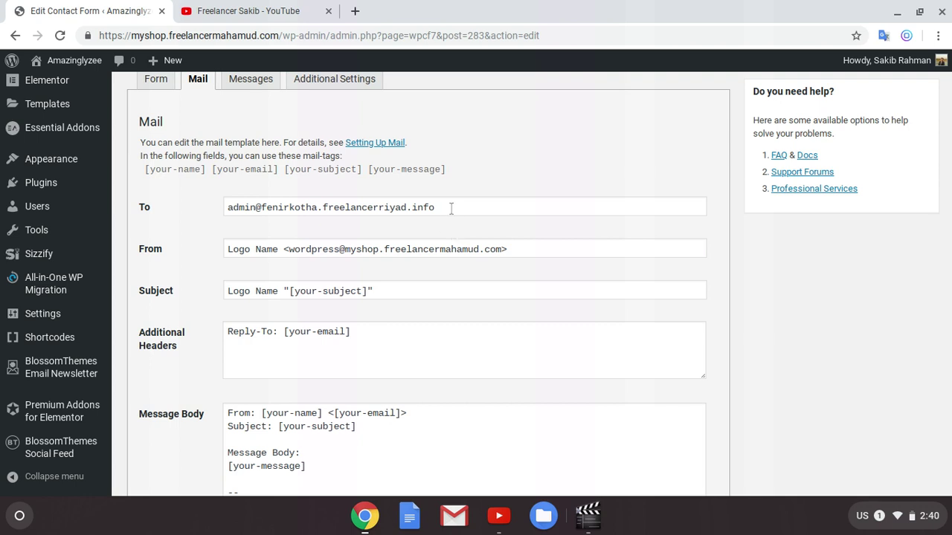
scroll(755, 303, down, 1)
scroll(765, 305, up, 15)
scroll(765, 307, down, 15)
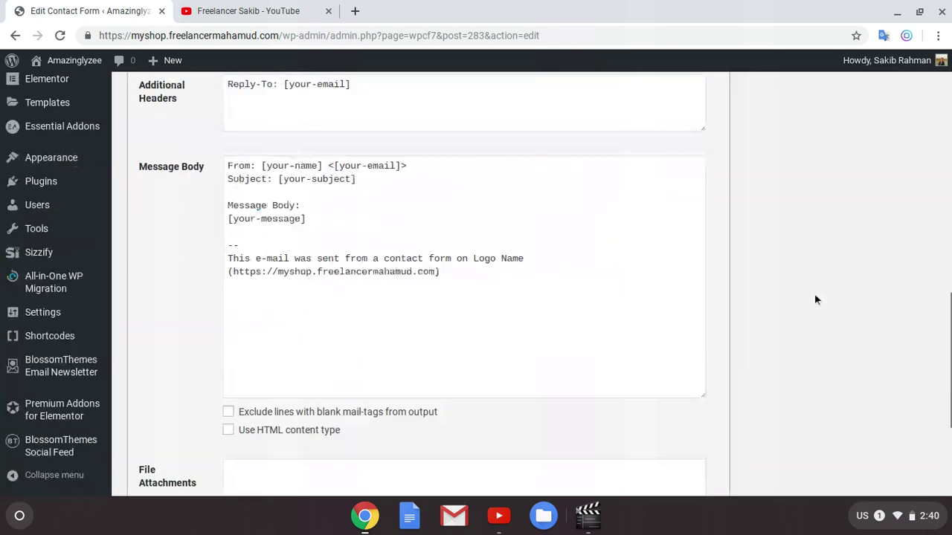
scroll(933, 334, up, 2)
scroll(929, 332, up, 2)
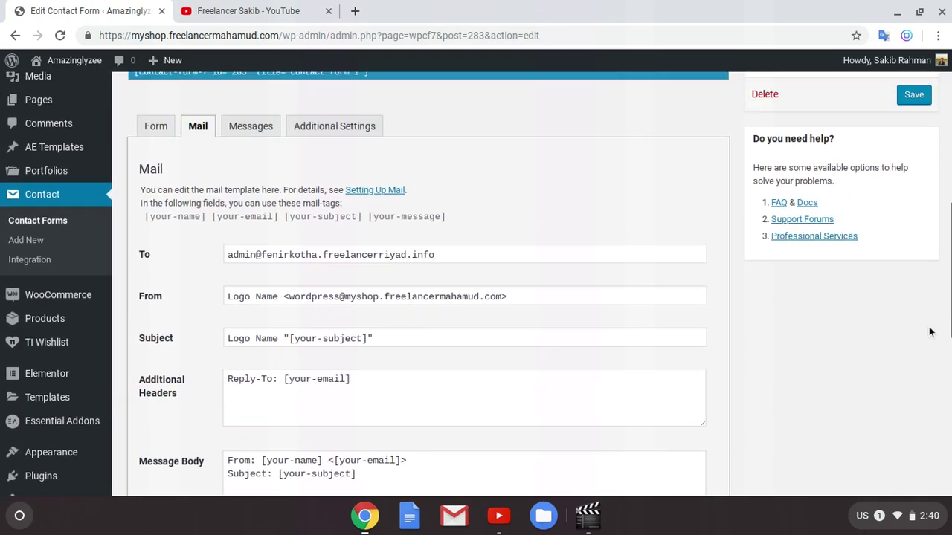
Step: Save Contact form 1
click(912, 119)
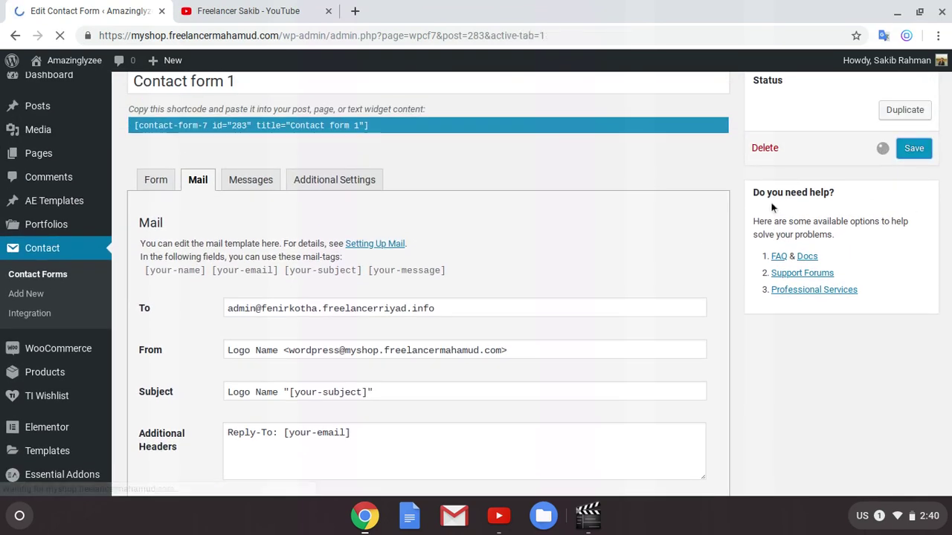
scroll(777, 245, down, 7)
scroll(777, 251, up, 3)
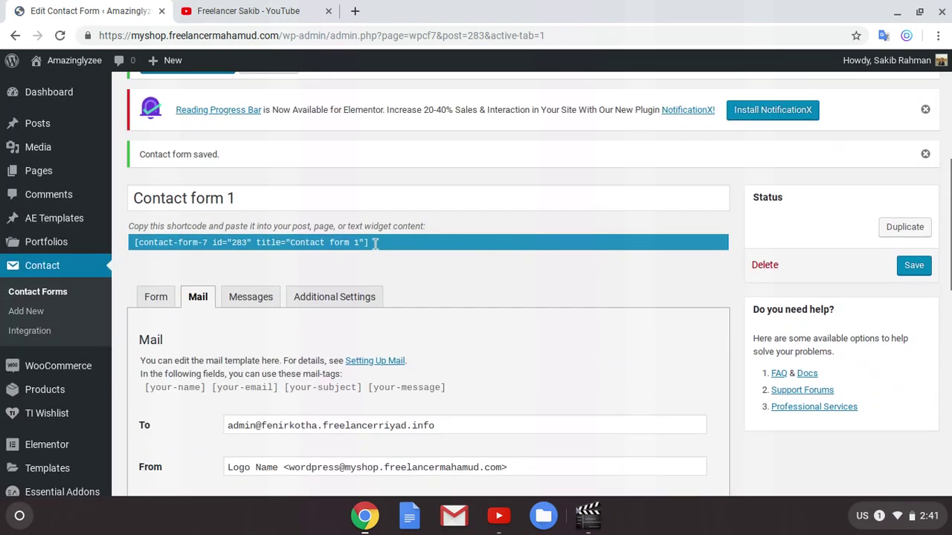
Step: Select and copy the shortcode contact-form-7 id="283"
click(356, 245)
click(378, 242)
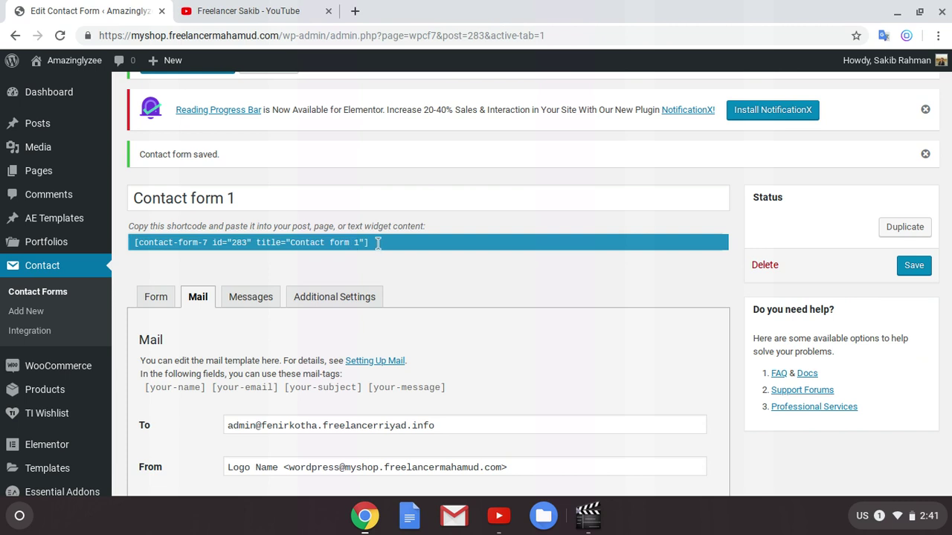
click(331, 239)
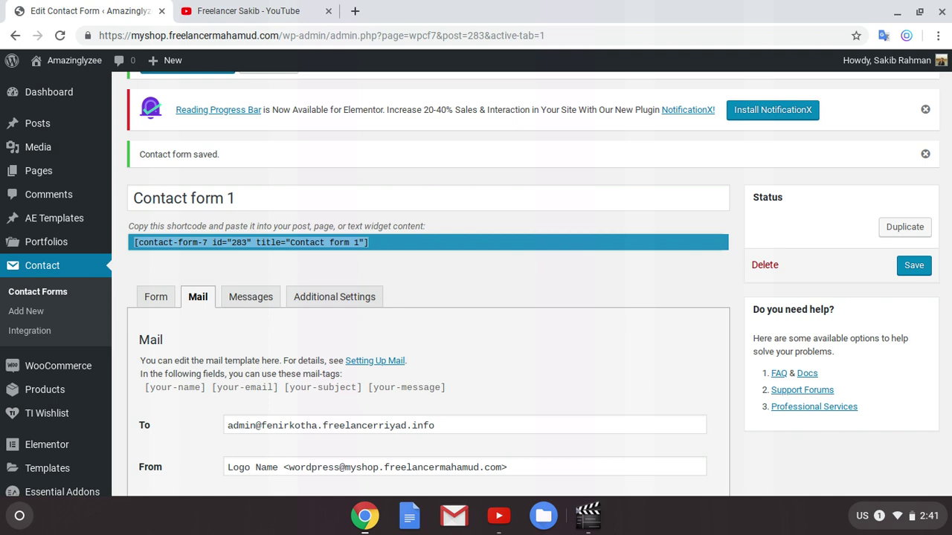
click(409, 255)
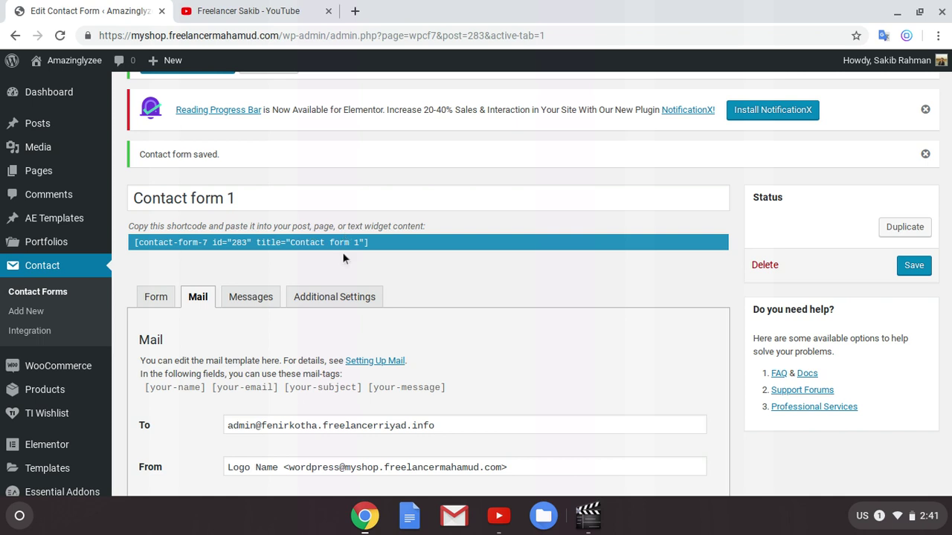
mouse_move(71, 219)
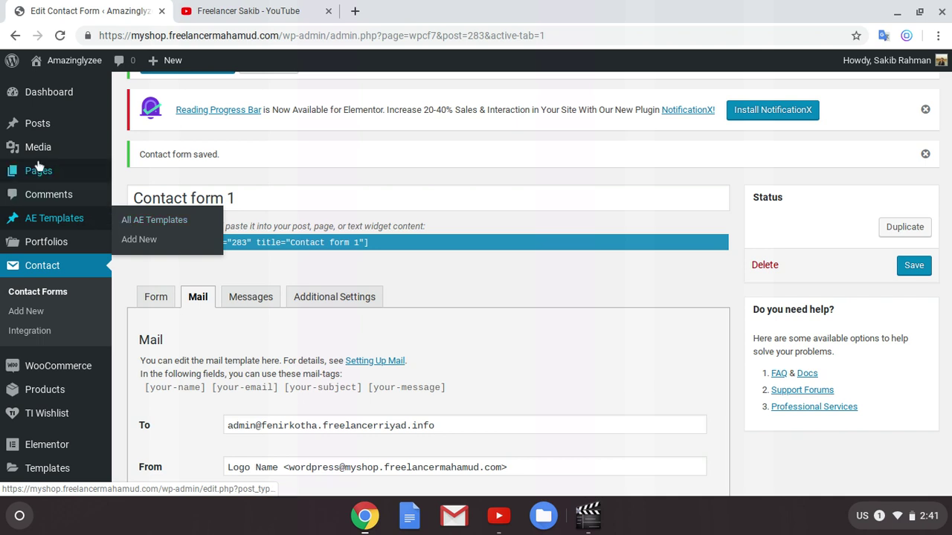
Step: Create a new page via Pages > Add New and dismiss the welcome tip
mouse_move(56, 129)
mouse_move(54, 181)
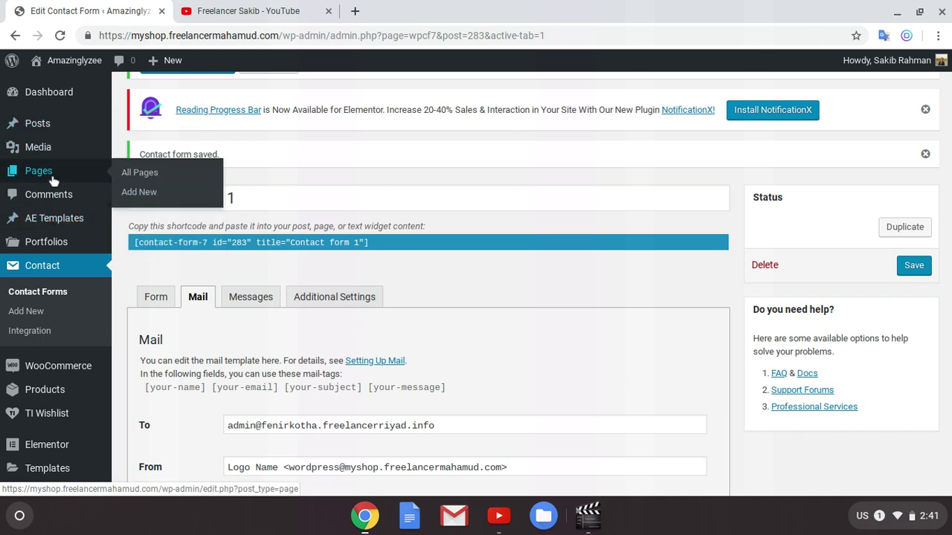
click(130, 192)
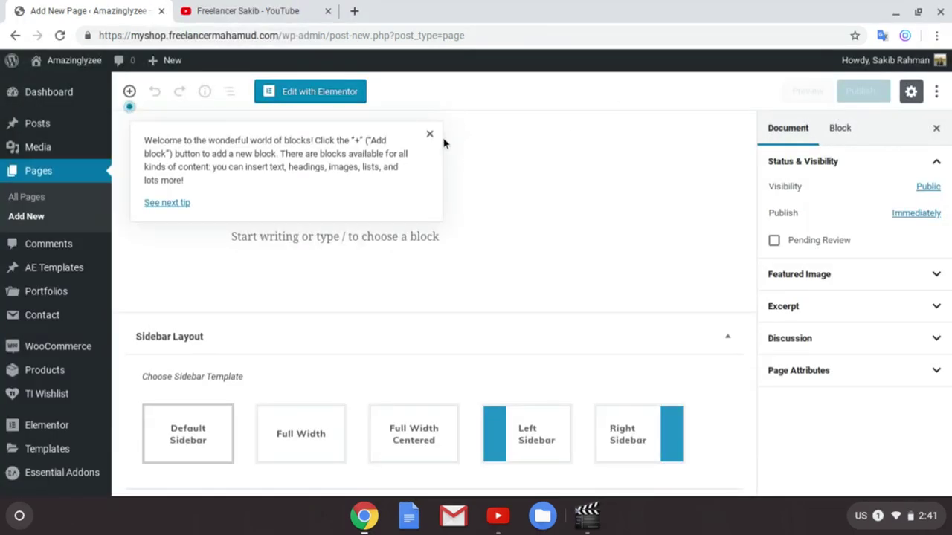
click(430, 135)
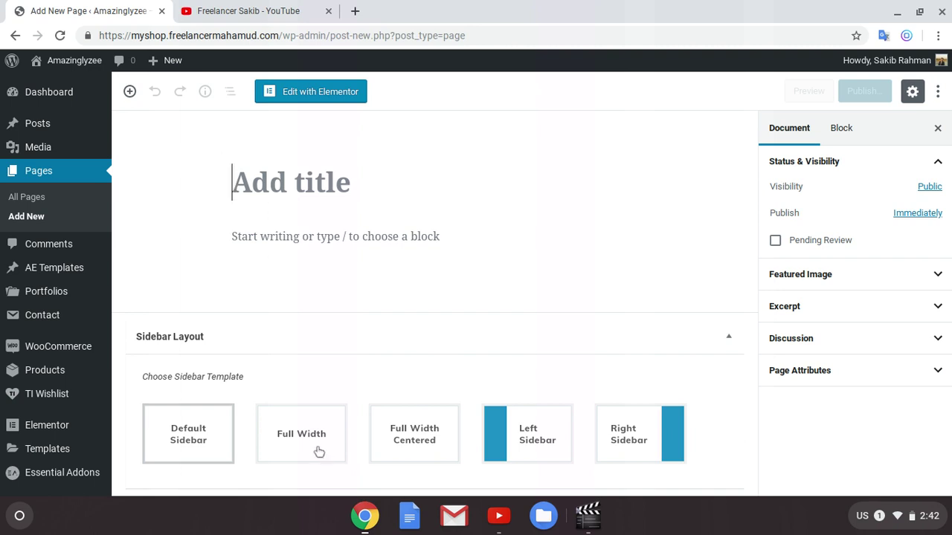
Step: Choose the Full Width sidebar layout for the page
scroll(388, 339, down, 3)
scroll(366, 429, up, 3)
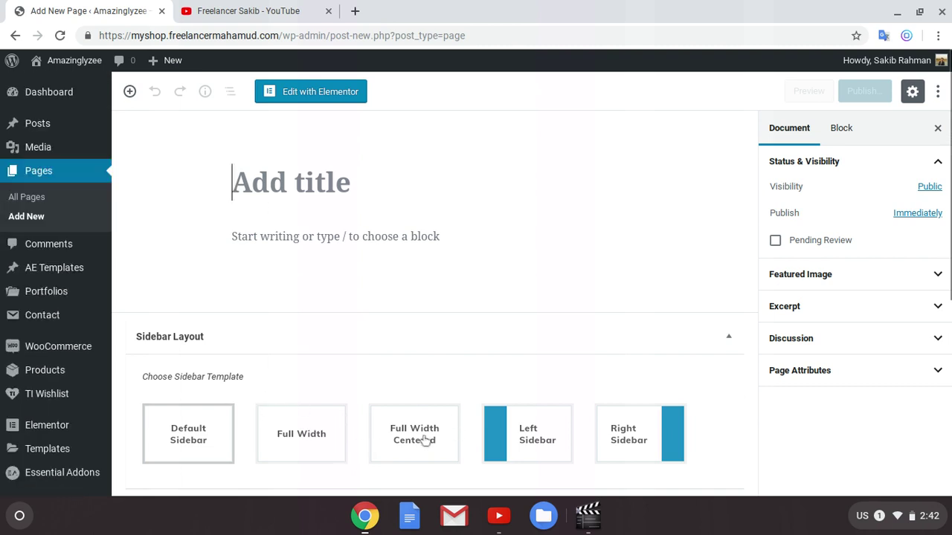
click(326, 447)
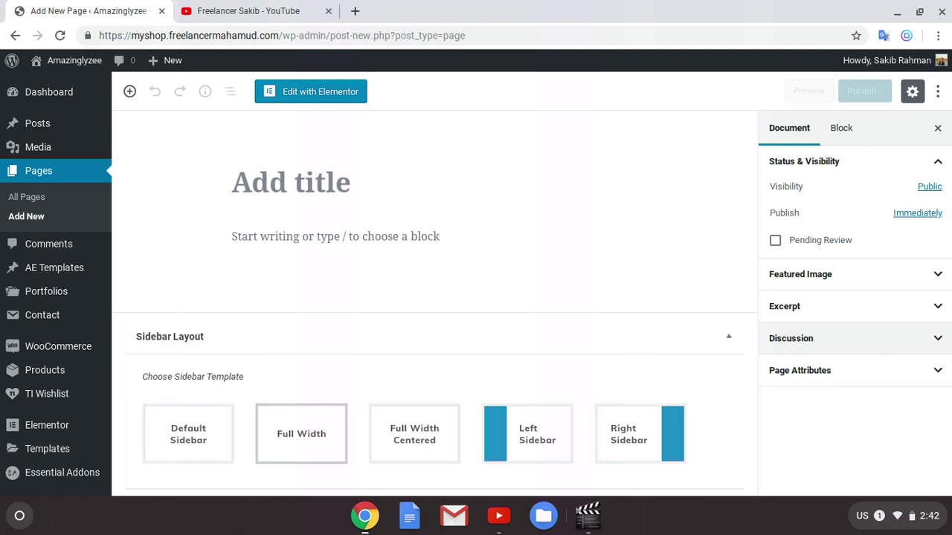
Step: Set the page template to Elementor Full Width under Page Attributes
click(916, 348)
click(901, 345)
click(903, 382)
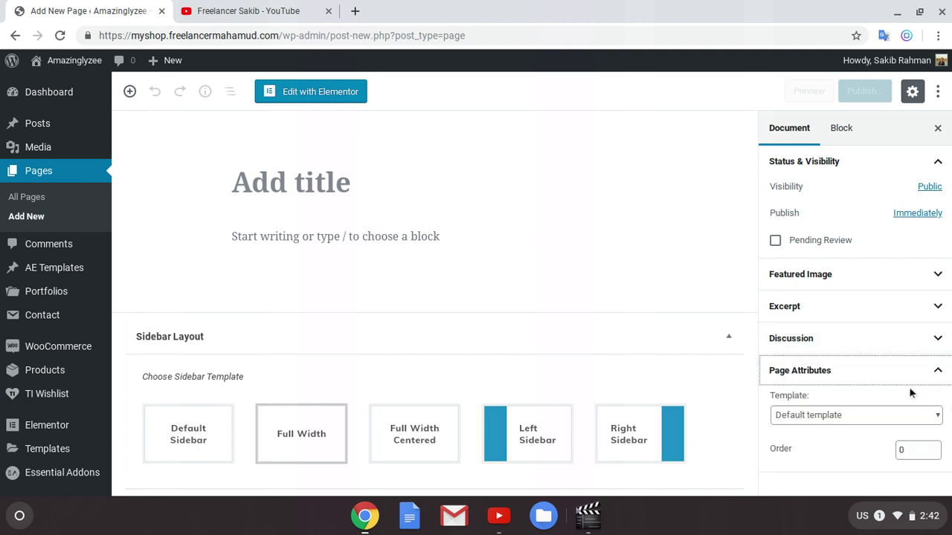
scroll(869, 383, down, 1)
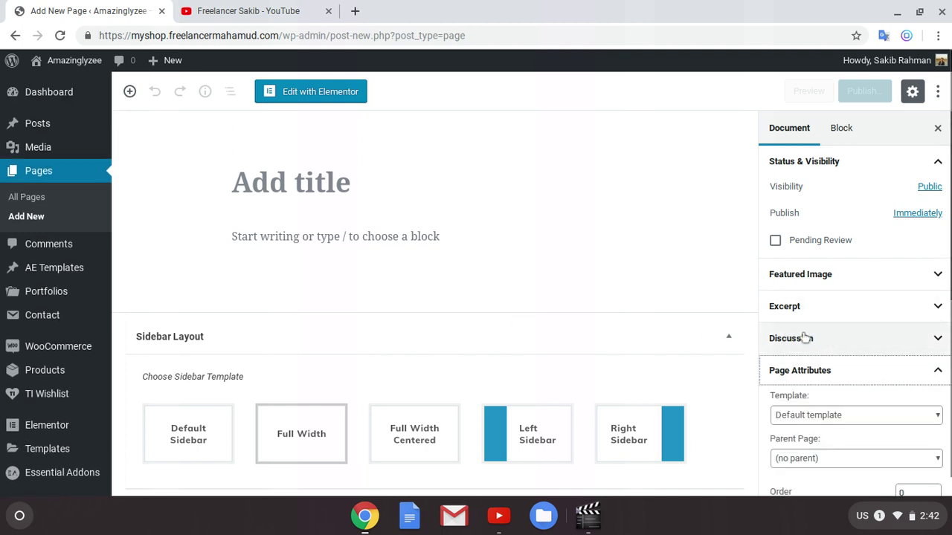
scroll(887, 402, down, 1)
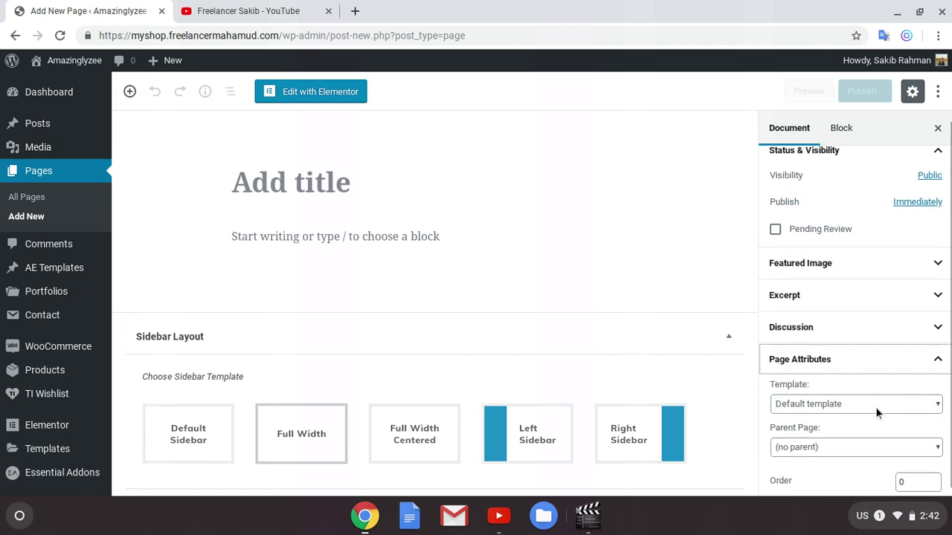
click(858, 409)
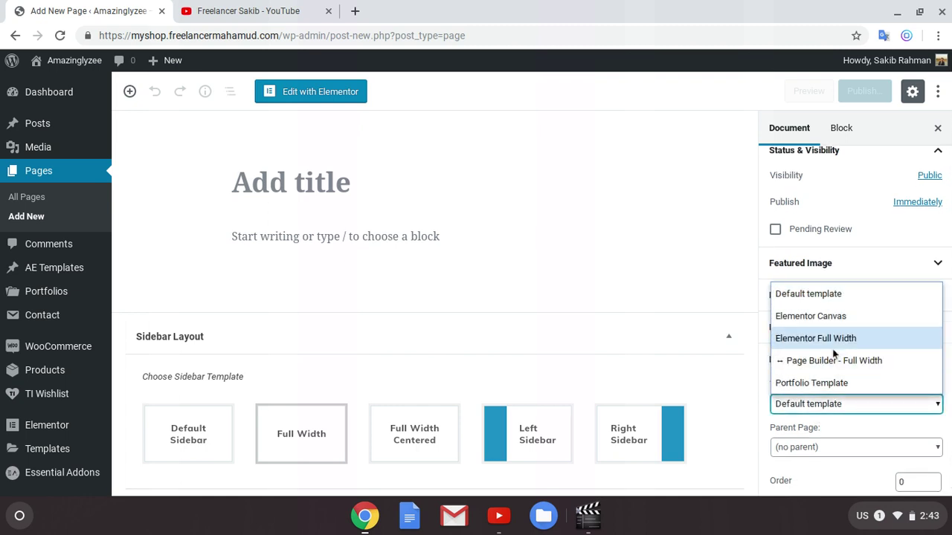
click(848, 338)
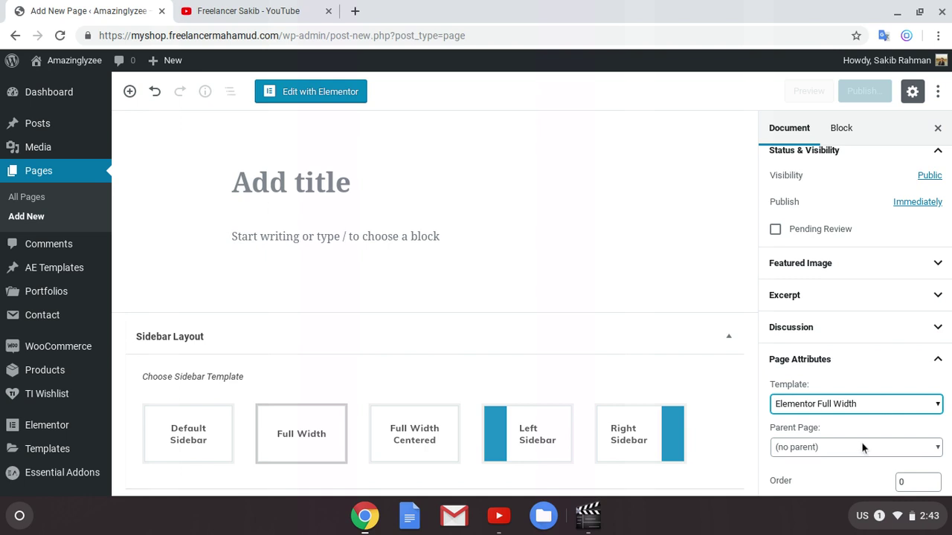
scroll(877, 439, down, 1)
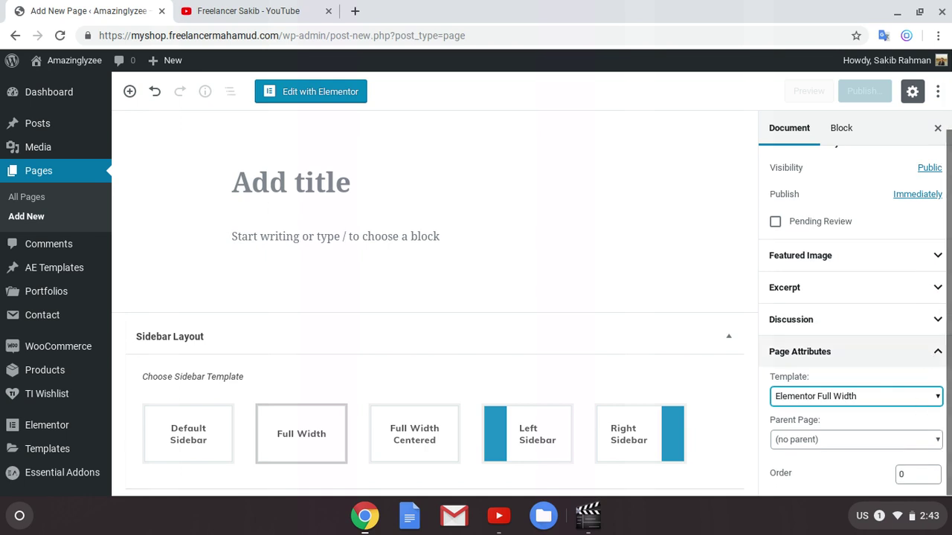
click(797, 352)
Step: Enter 'Contact' as the page title
click(406, 174)
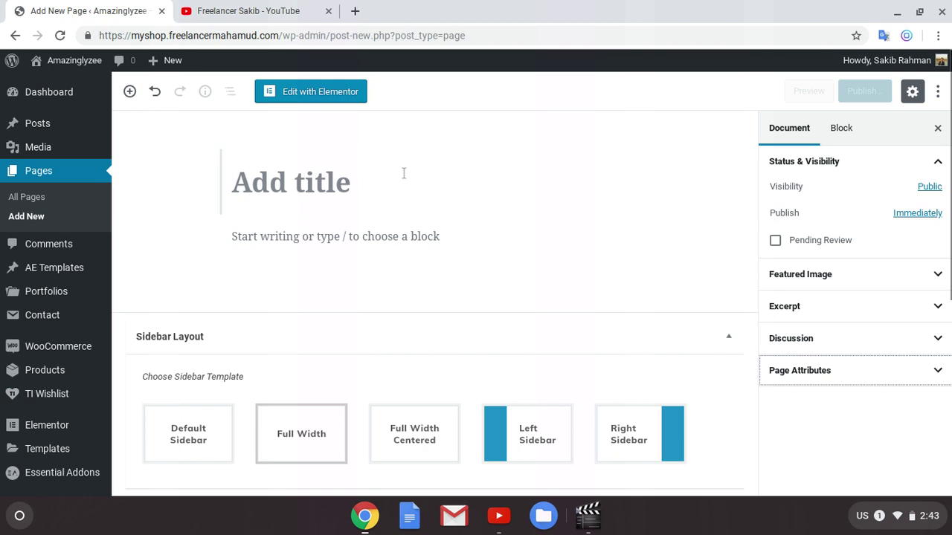
text(Co)
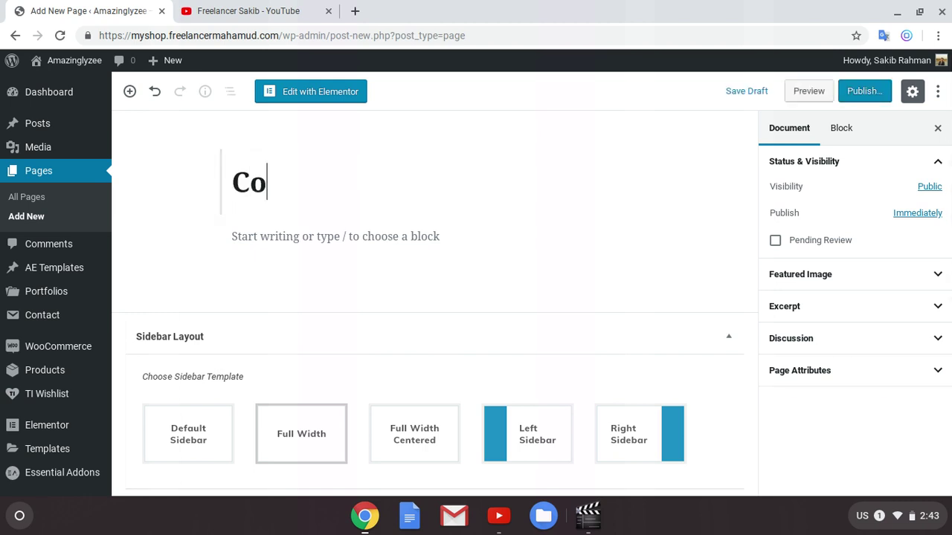
text(ntact)
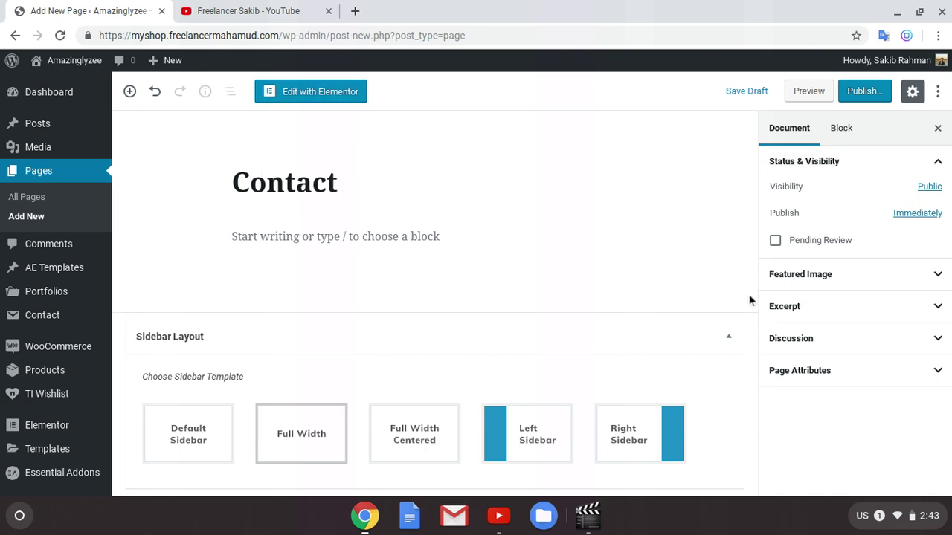
click(398, 250)
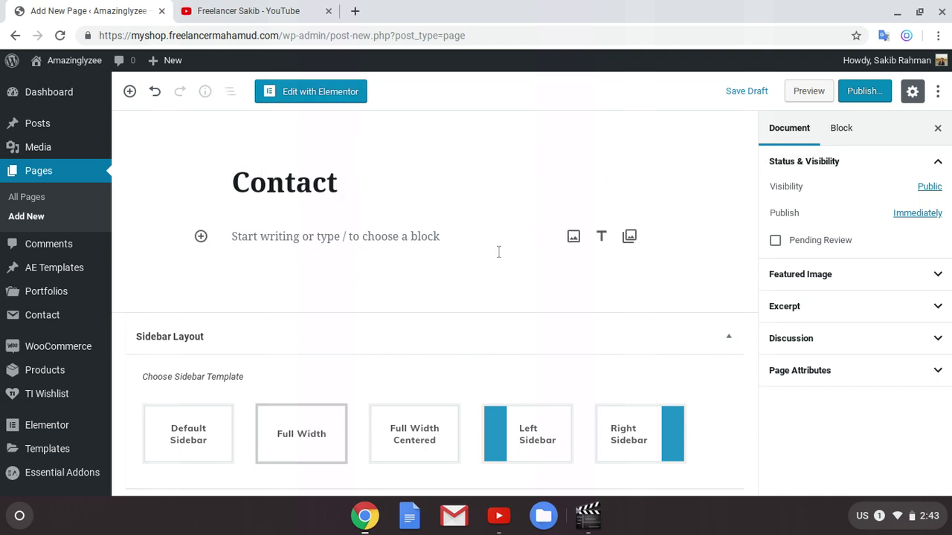
click(775, 128)
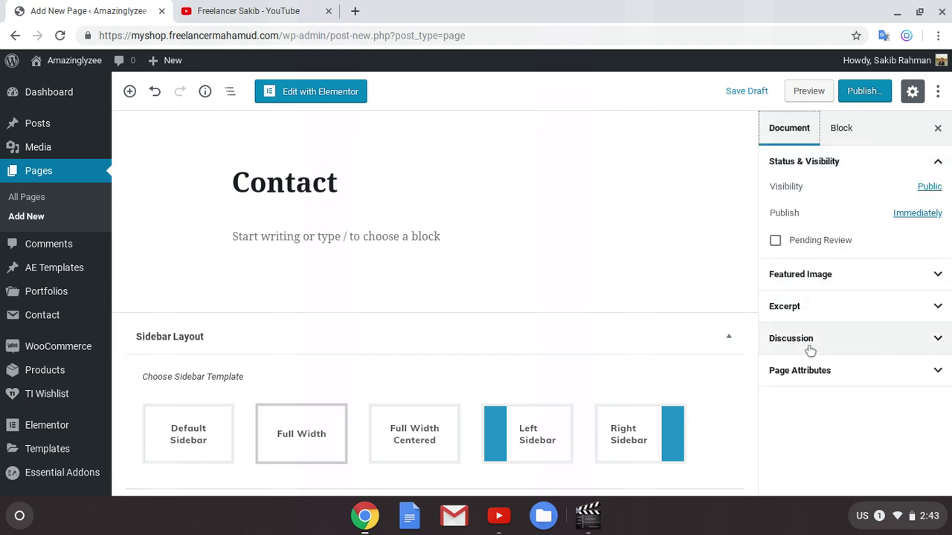
Step: Look over the Featured Image and Excerpt panels without changing anything
click(828, 277)
click(828, 278)
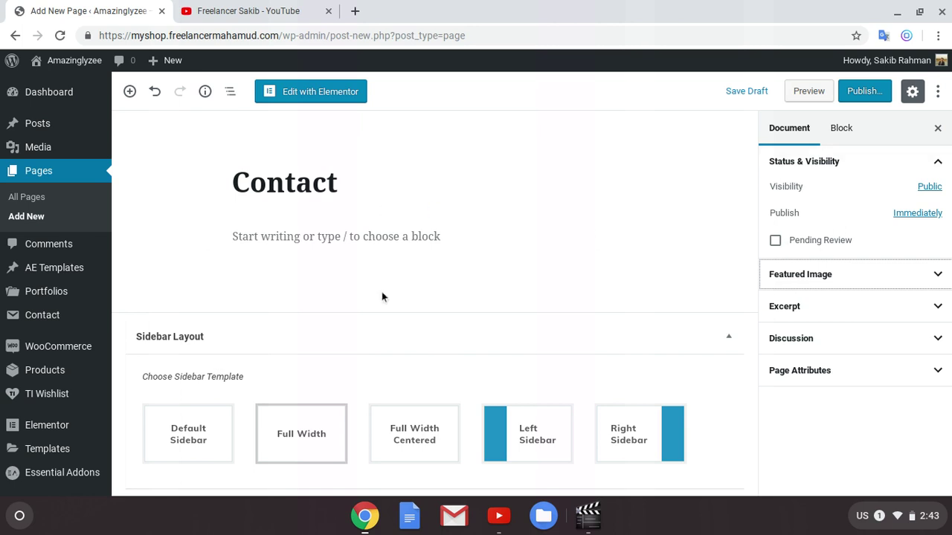
scroll(496, 312, down, 2)
scroll(629, 354, up, 2)
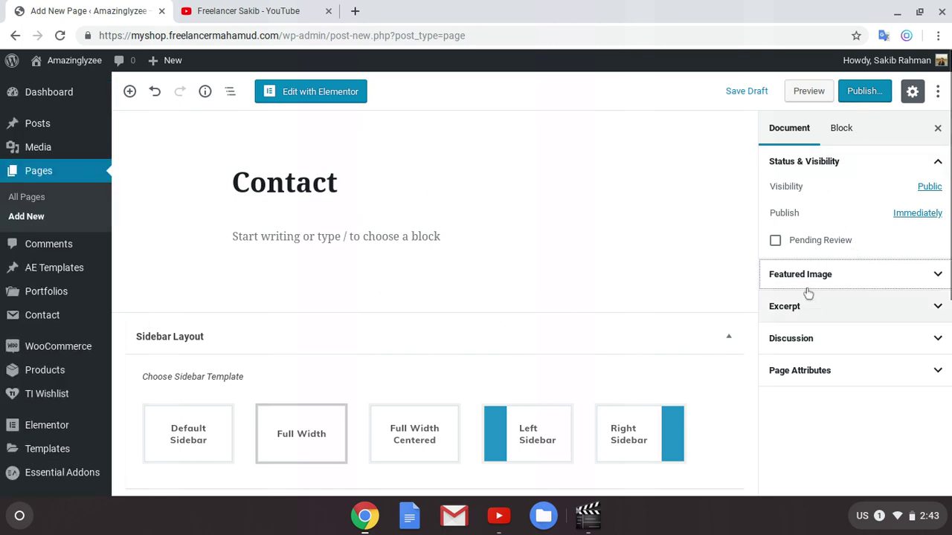
click(794, 307)
click(818, 314)
scroll(662, 410, down, 2)
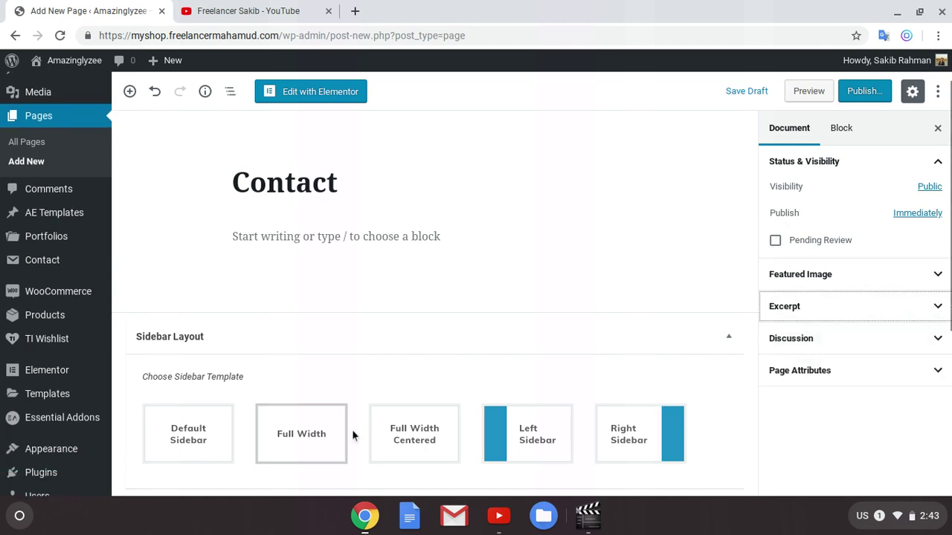
scroll(146, 327, up, 2)
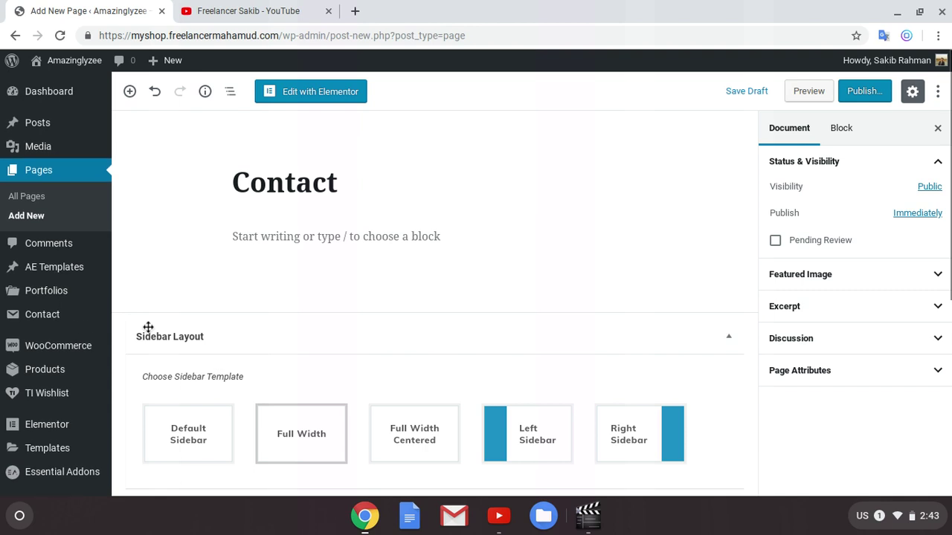
Step: Confirm the template is still Elementor Full Width and recheck the Featured Image panel
click(833, 371)
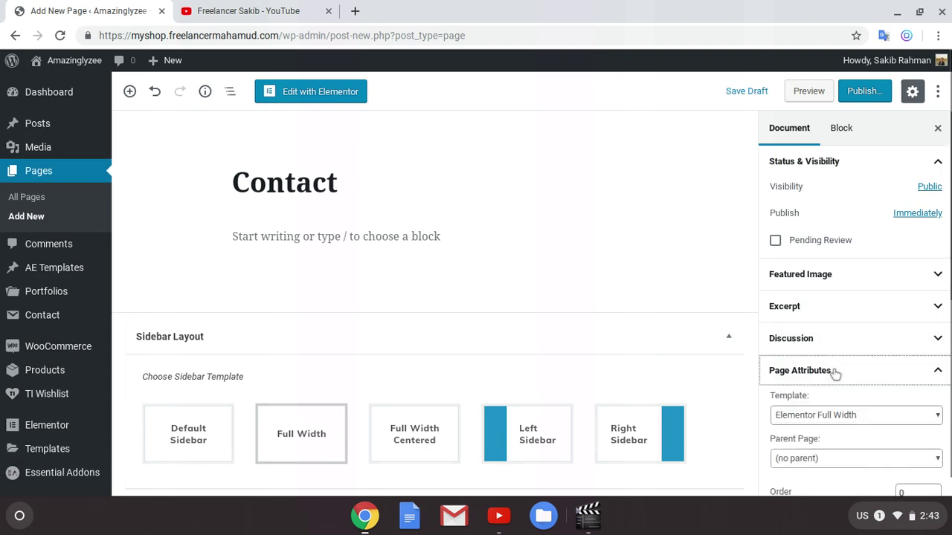
click(892, 379)
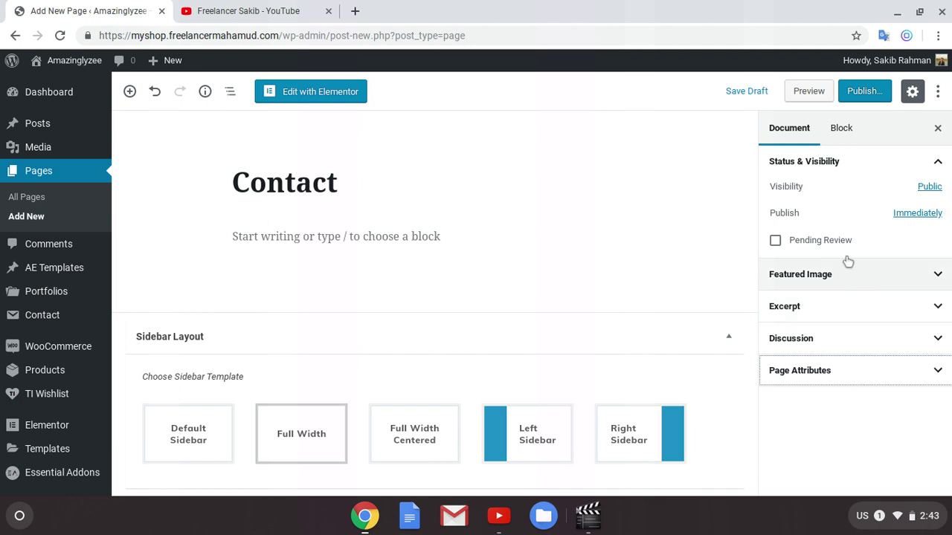
click(855, 284)
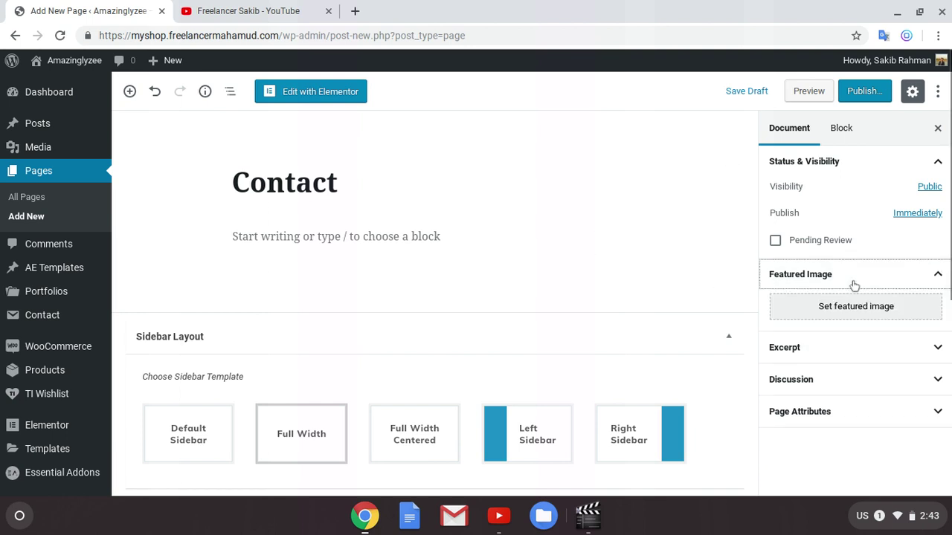
click(856, 286)
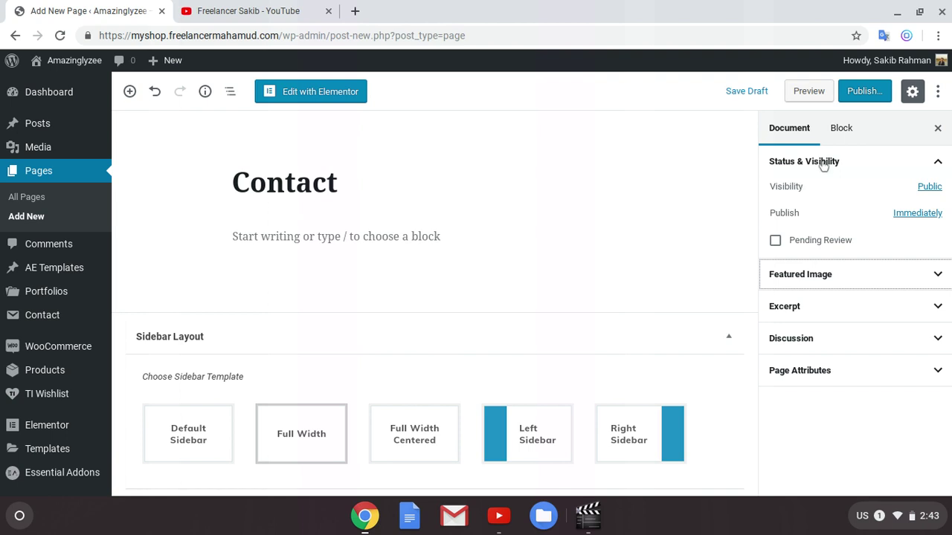
Step: Publish the Contact page and paste the Contact Form 7 shortcode into its paragraph
click(867, 92)
click(867, 91)
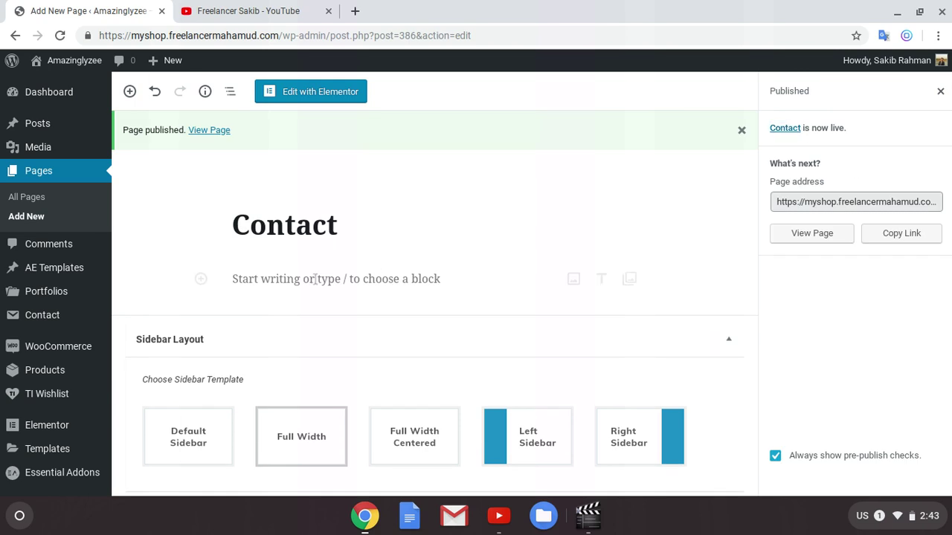
click(316, 283)
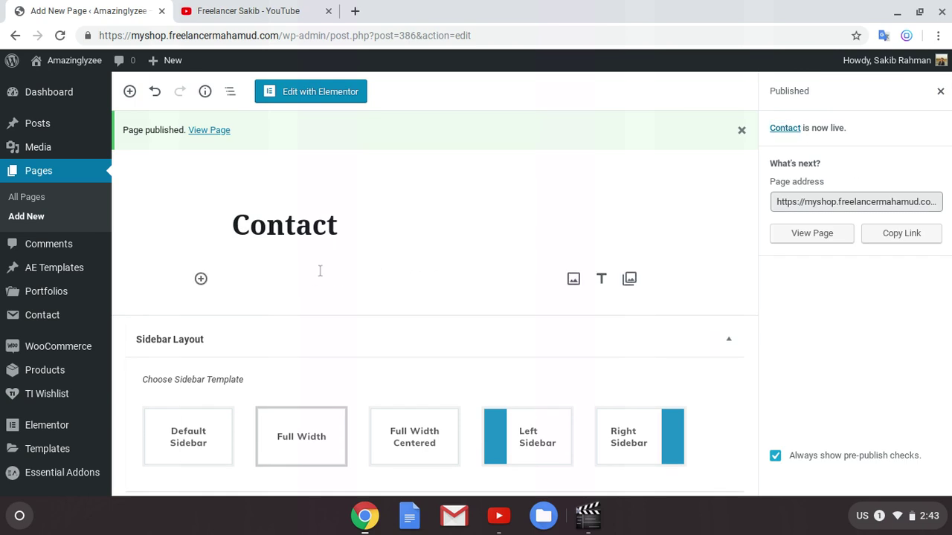
text([contact-form-7 id="283" title="Contact form 1"])
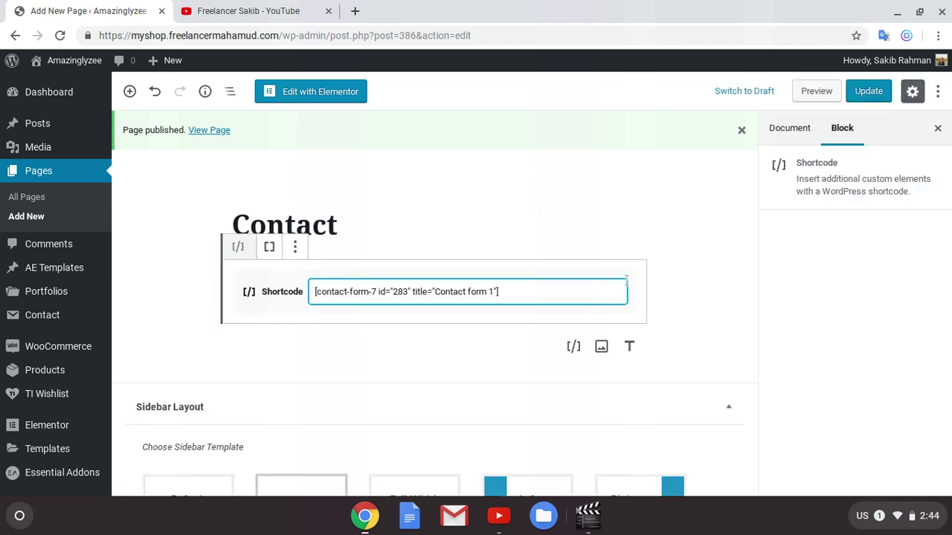
Step: Update the page and open the live Contact page in a new tab
click(869, 95)
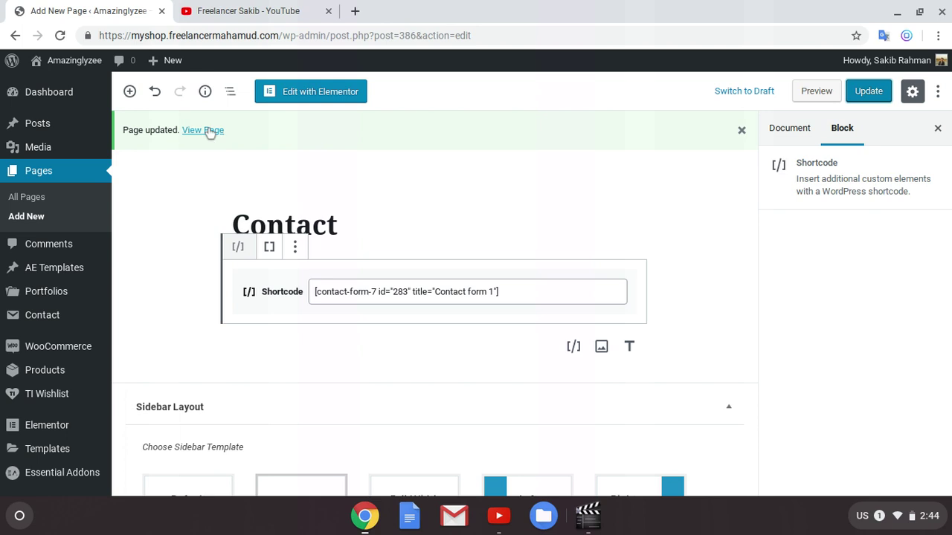
right_click(217, 132)
click(273, 143)
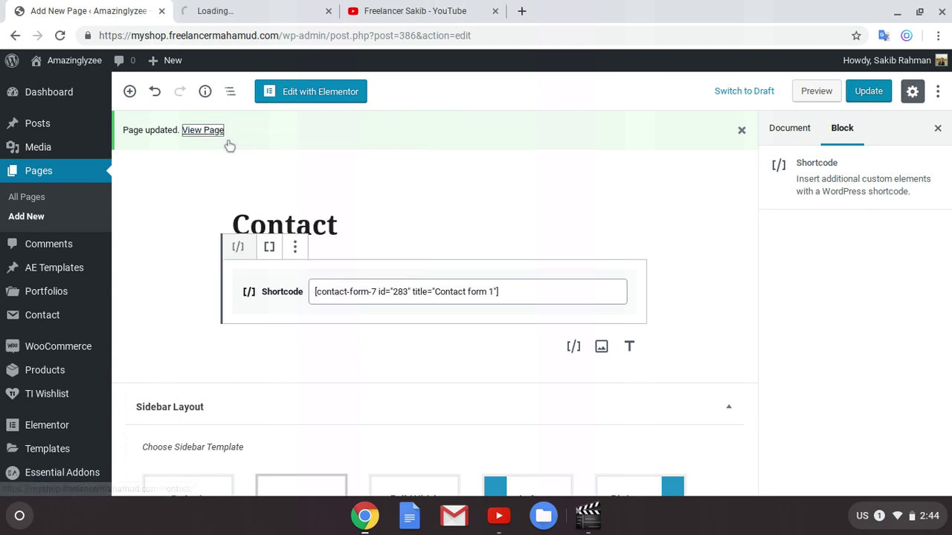
Step: Scroll the live Contact page to check the Name, Email, Subject, Message form and Send button
click(231, 9)
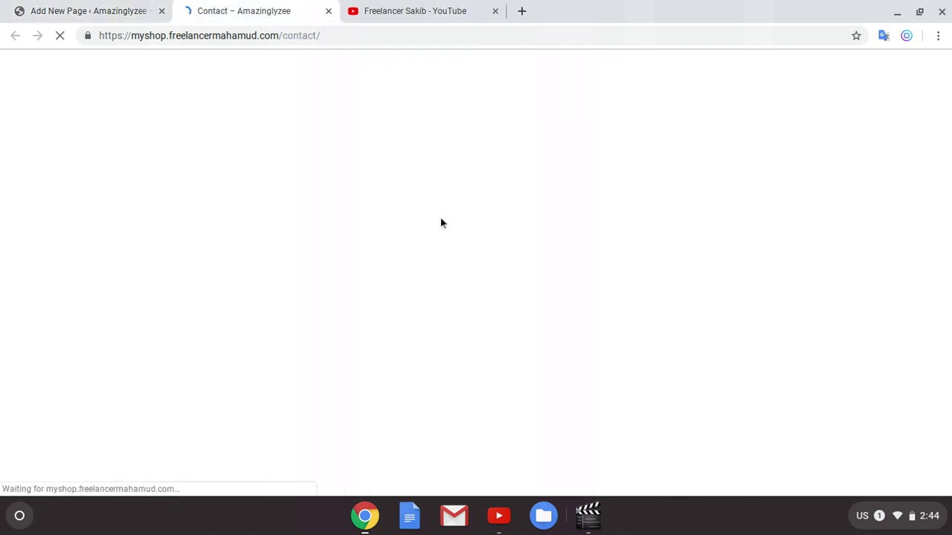
scroll(223, 268, down, 3)
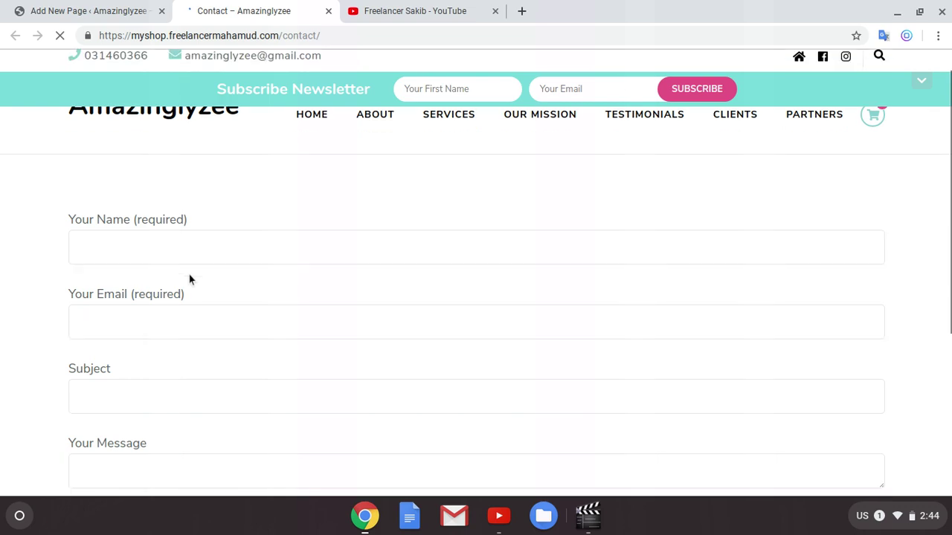
scroll(268, 316, up, 1)
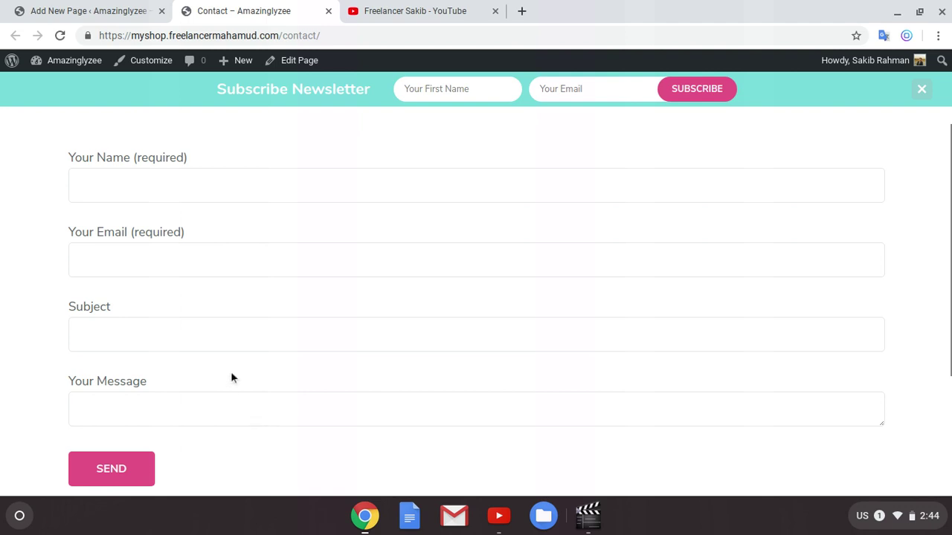
scroll(245, 383, up, 2)
scroll(276, 372, down, 2)
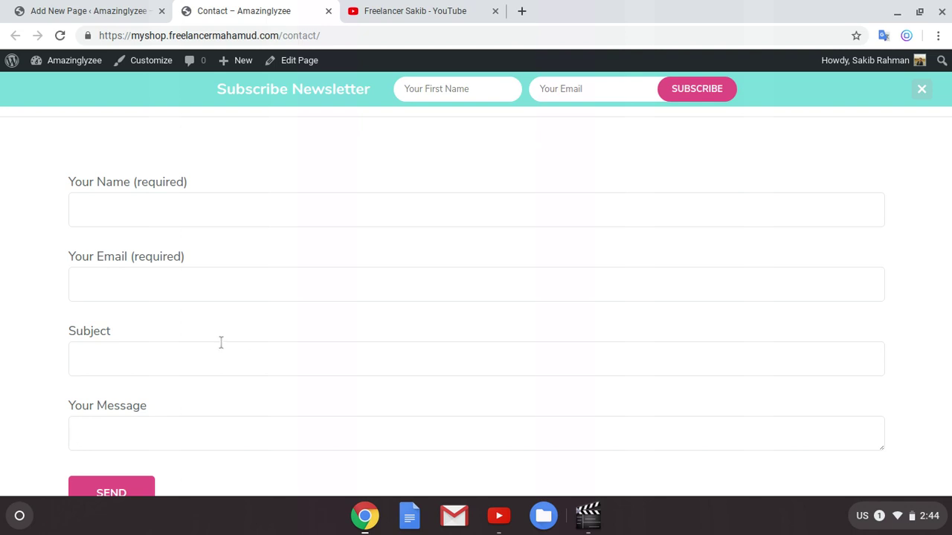
scroll(219, 346, up, 2)
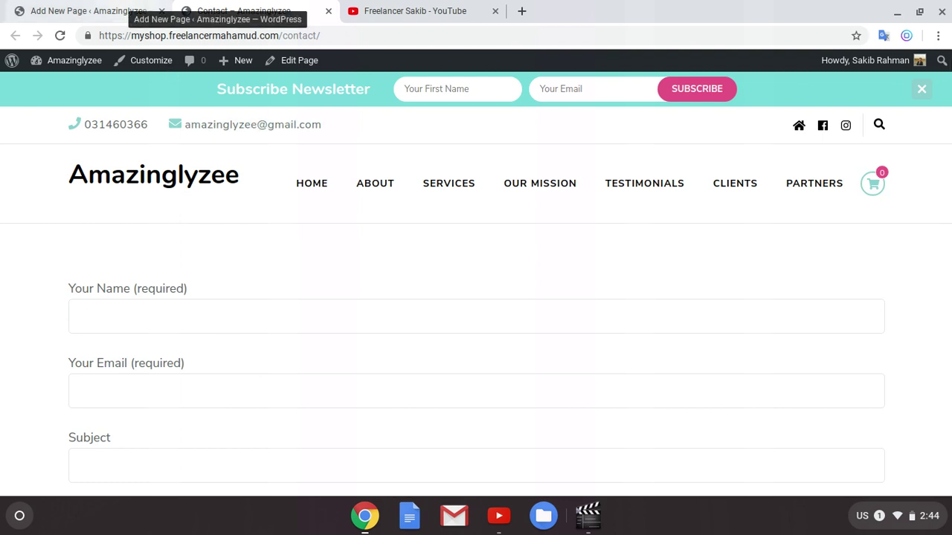
Step: Back in the page editor, select and delete the contact-form-7 id="283" shortcode text
click(121, 7)
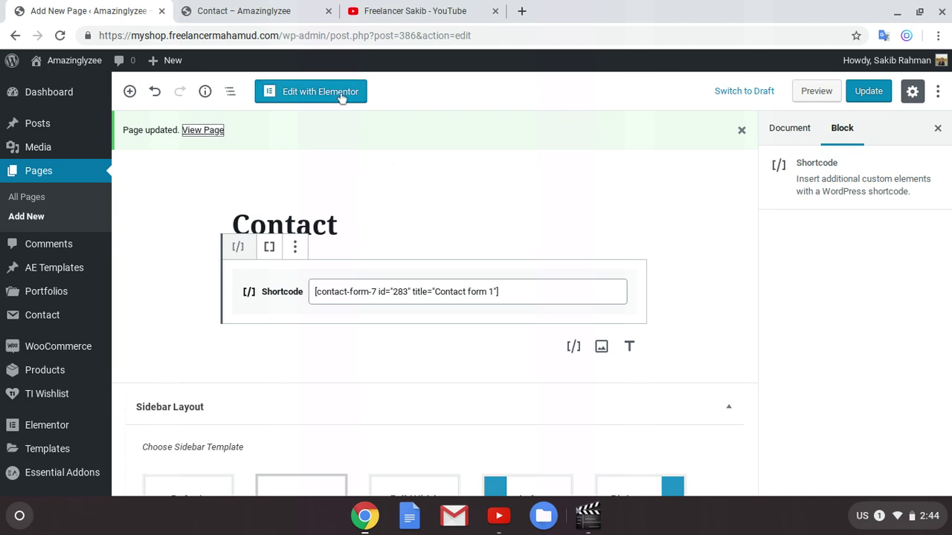
triple_click(566, 299)
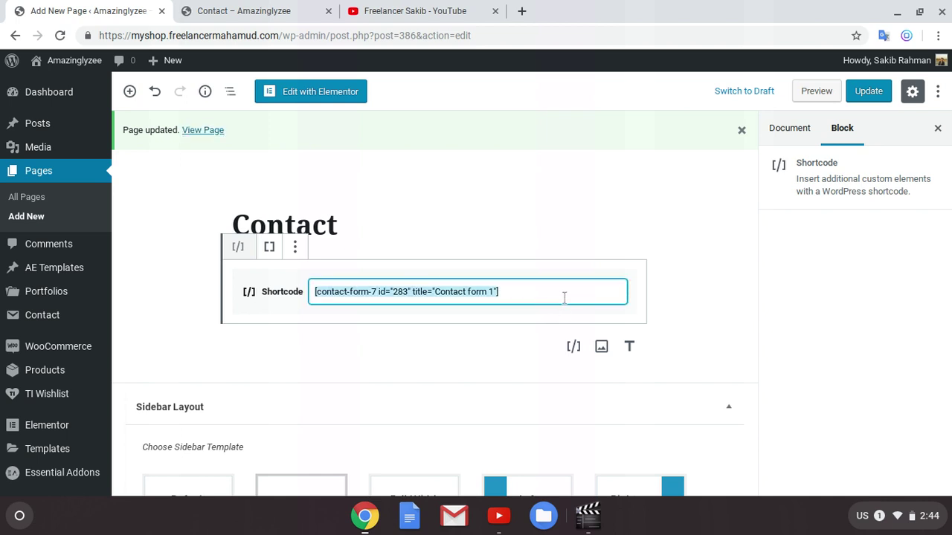
key(BackSpace)
Step: Remove the shortcode block, update the Contact page and launch Edit with Elementor
click(295, 249)
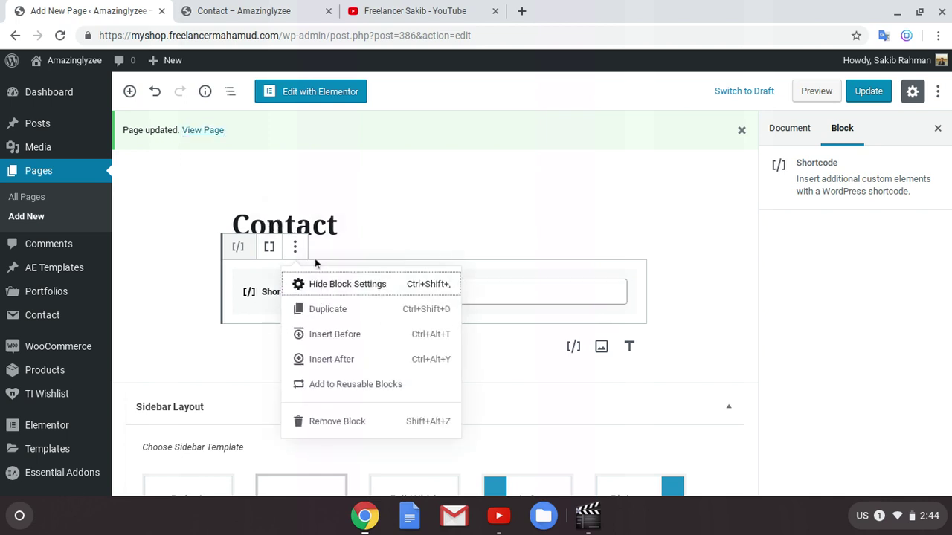
click(333, 420)
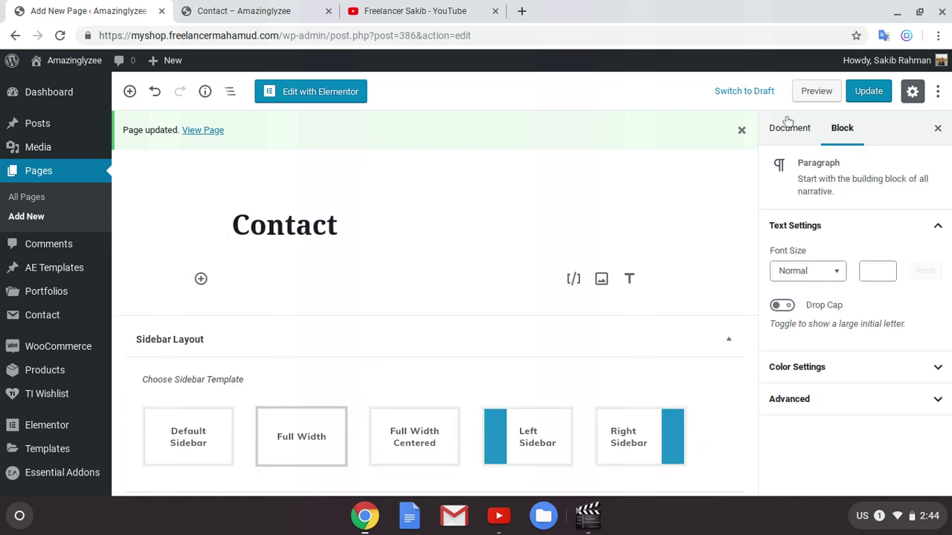
click(864, 91)
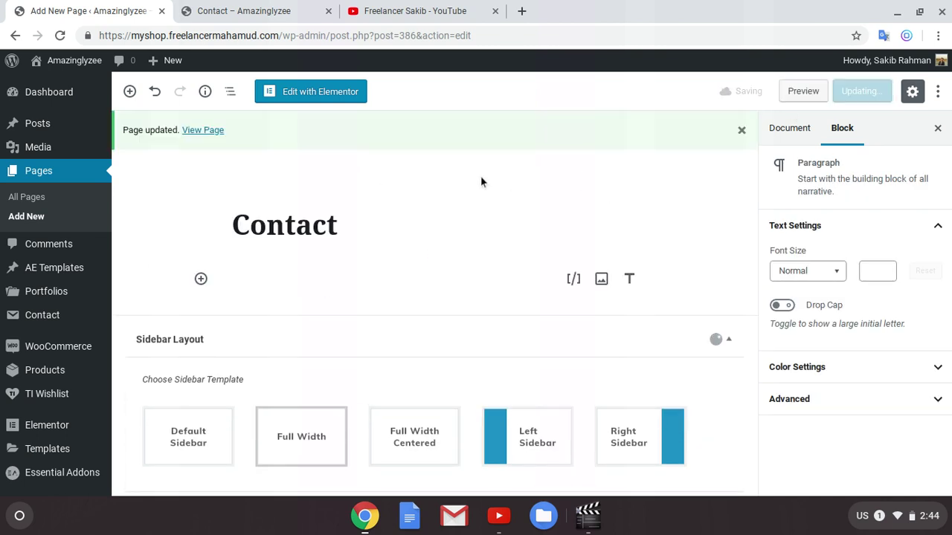
click(344, 93)
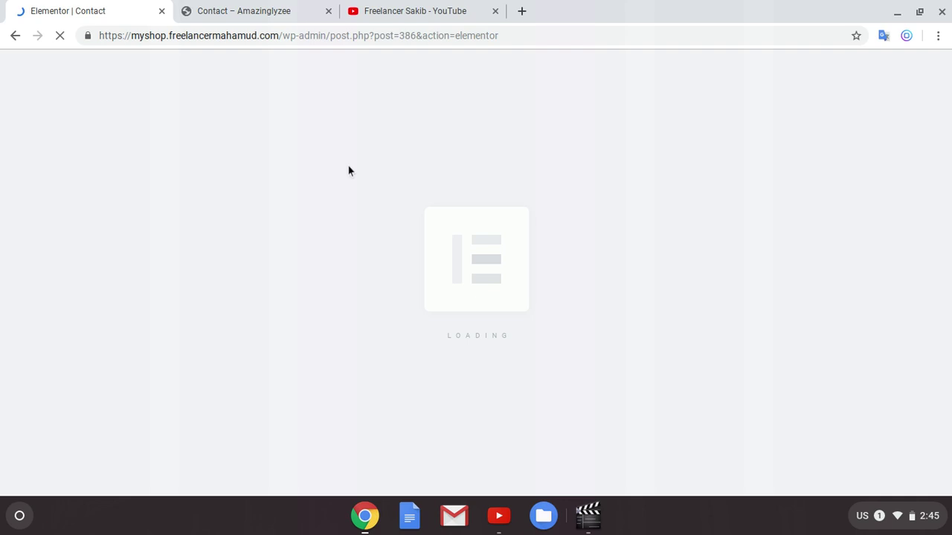
Step: Wait for the Elementor editor to load, checking the live Contact page meanwhile
click(233, 8)
scroll(520, 312, down, 5)
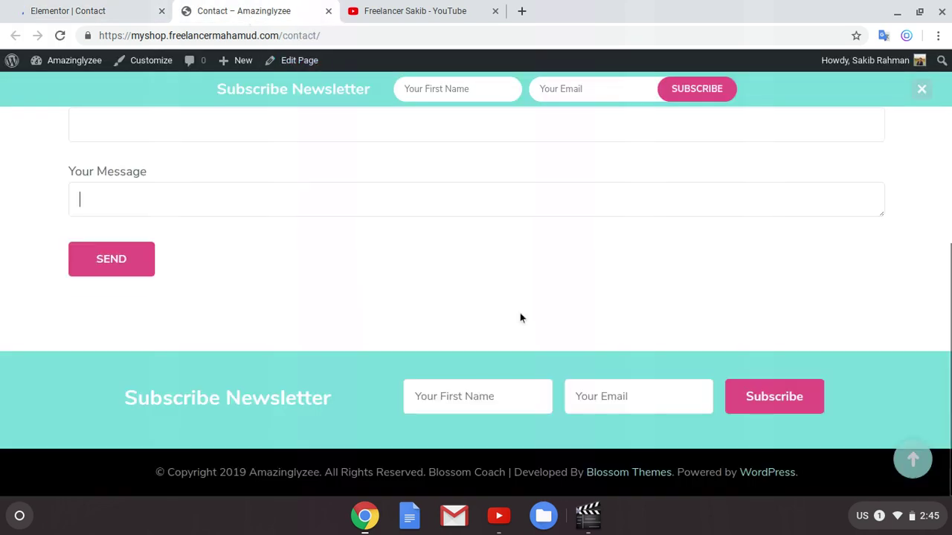
scroll(520, 318, up, 5)
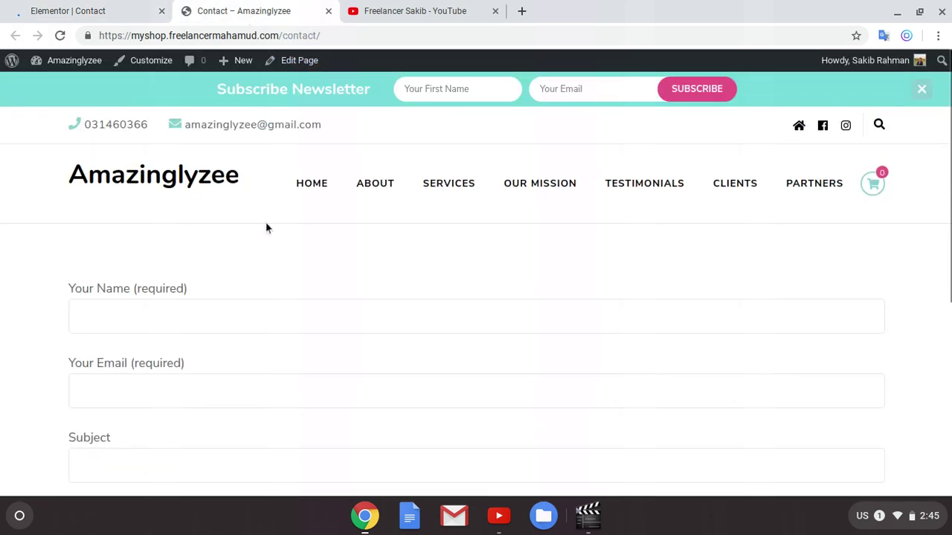
click(95, 12)
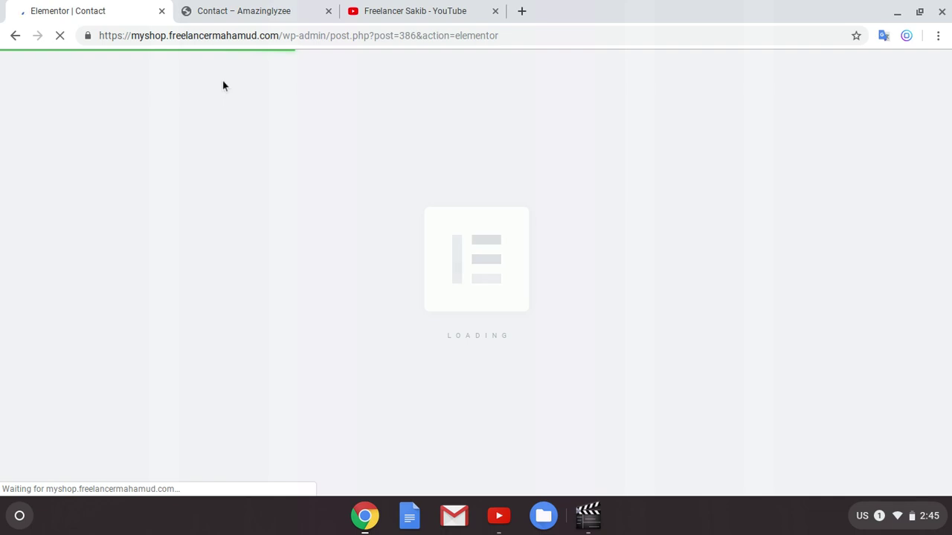
click(219, 20)
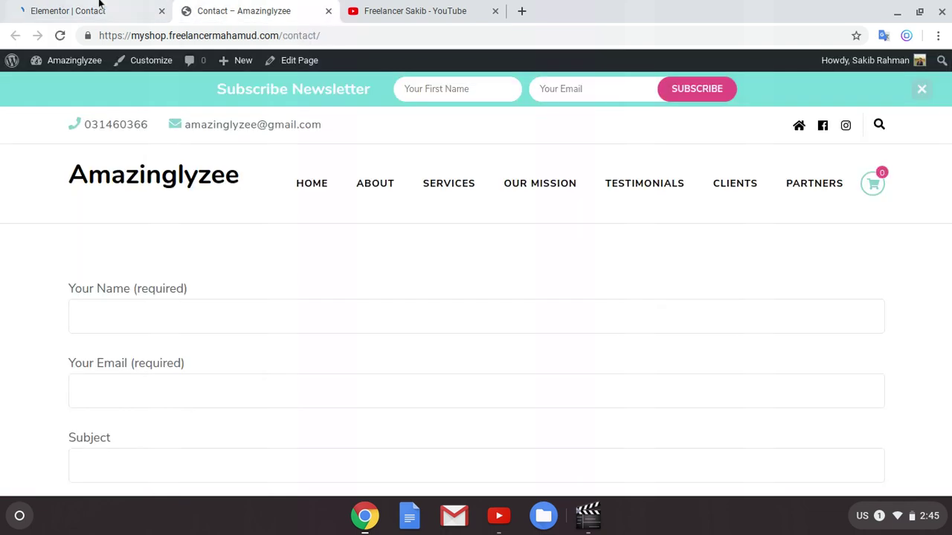
click(99, 6)
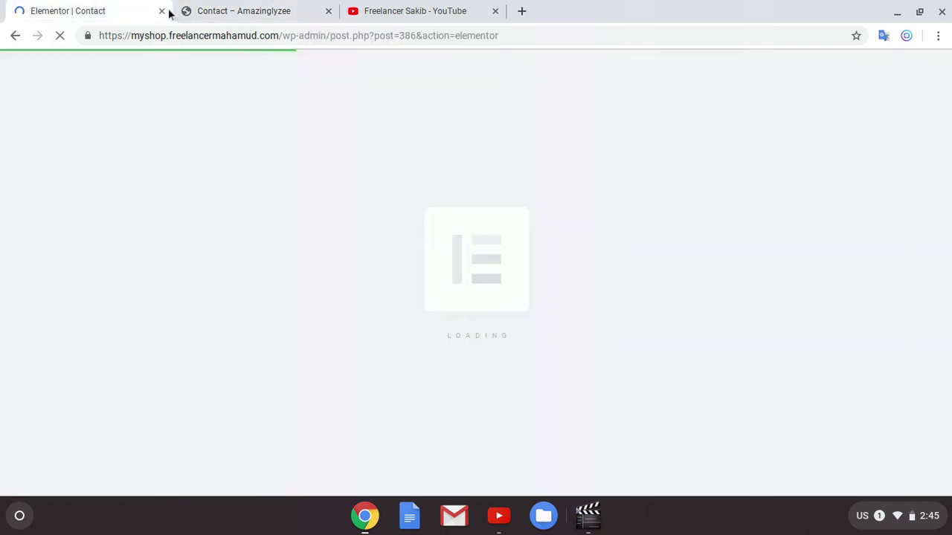
click(249, 13)
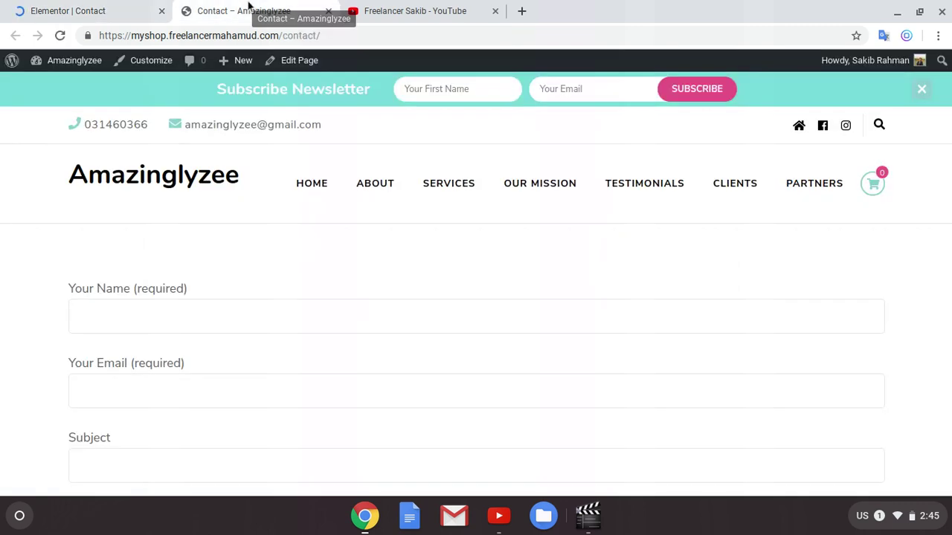
key(ctrl+shift+Tab)
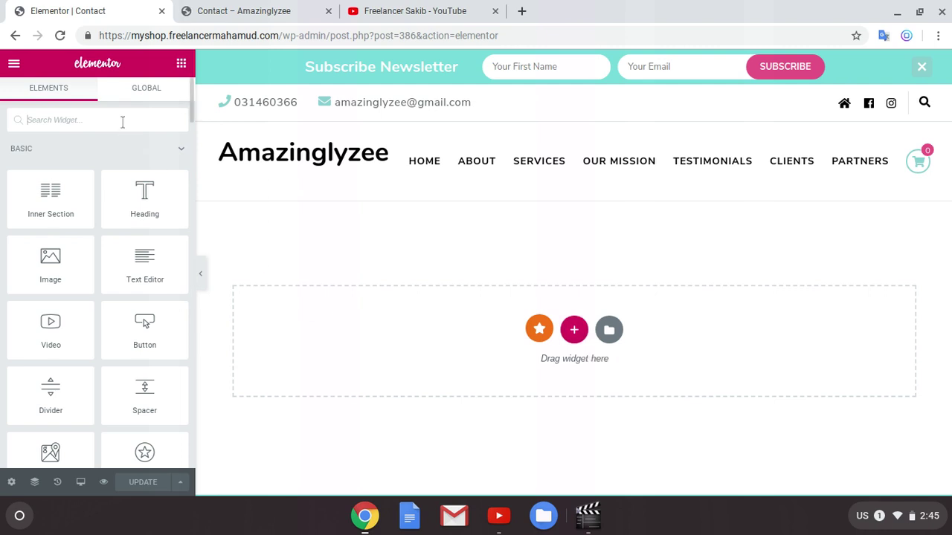
Step: Add a two-column section to the empty Contact page content area
text(co)
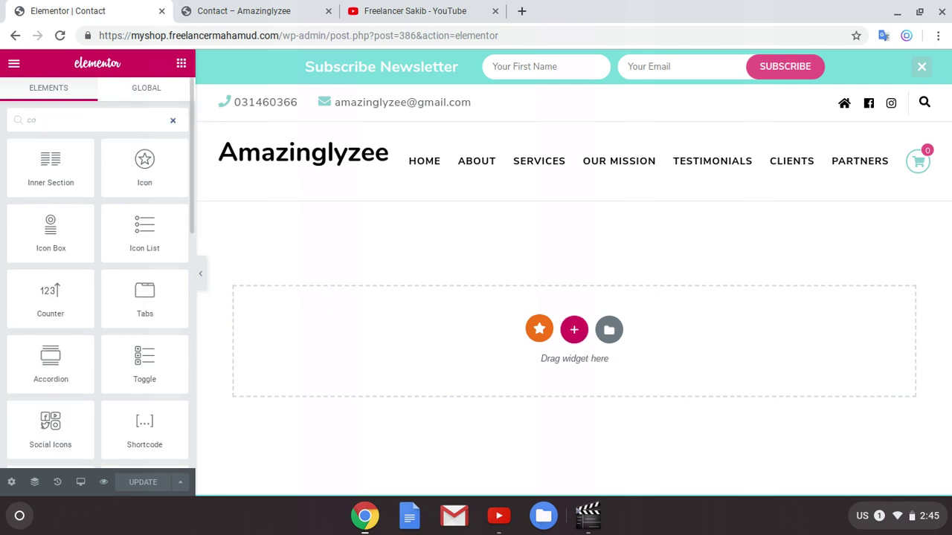
text(nta)
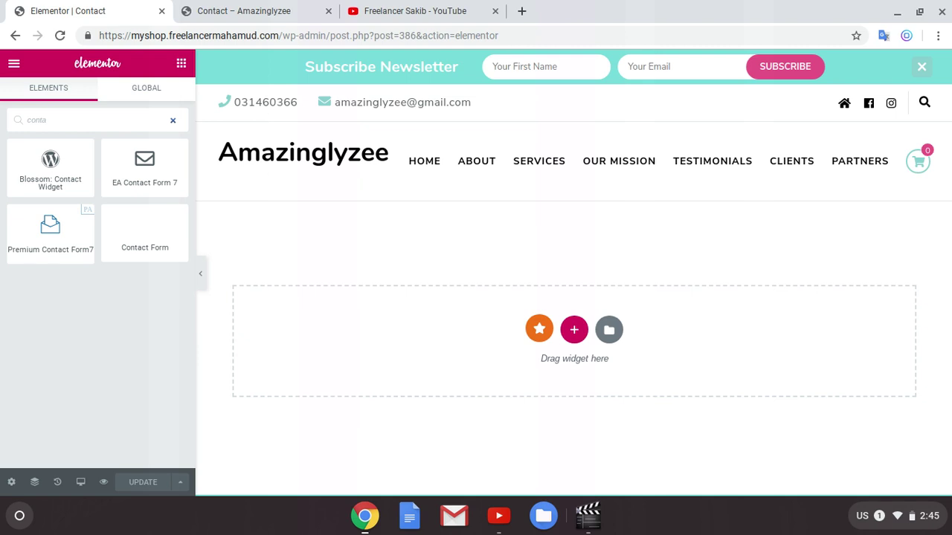
click(361, 261)
right_click(576, 329)
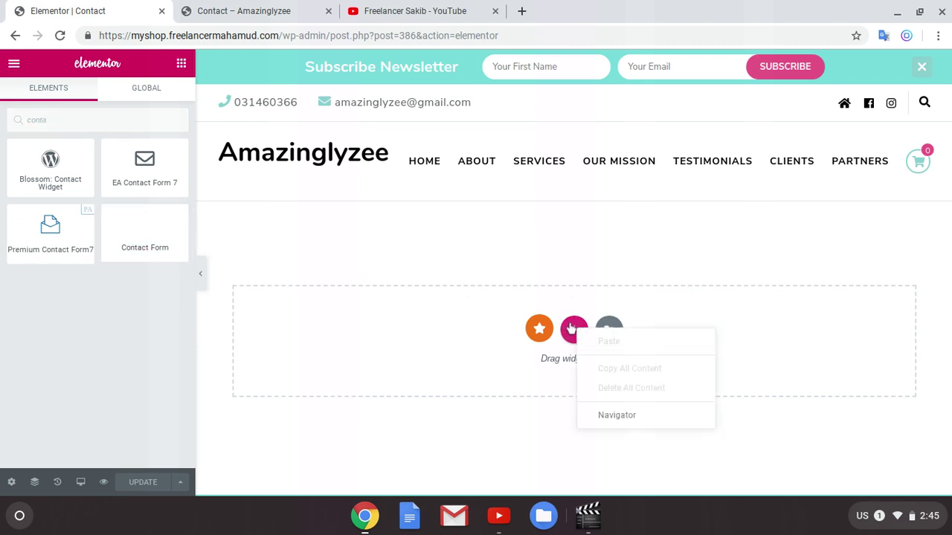
click(572, 328)
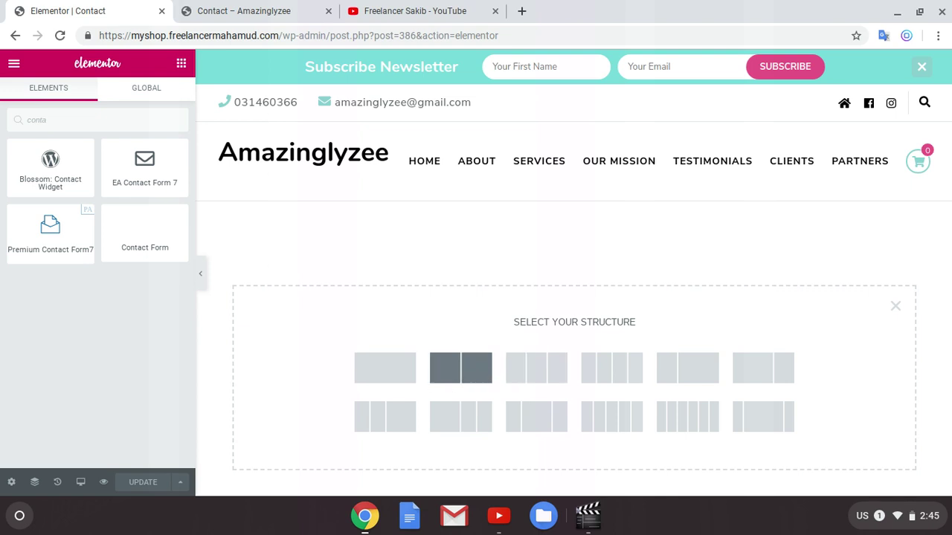
click(467, 379)
Step: Browse the template library and close it without inserting a template
scroll(624, 399, down, 3)
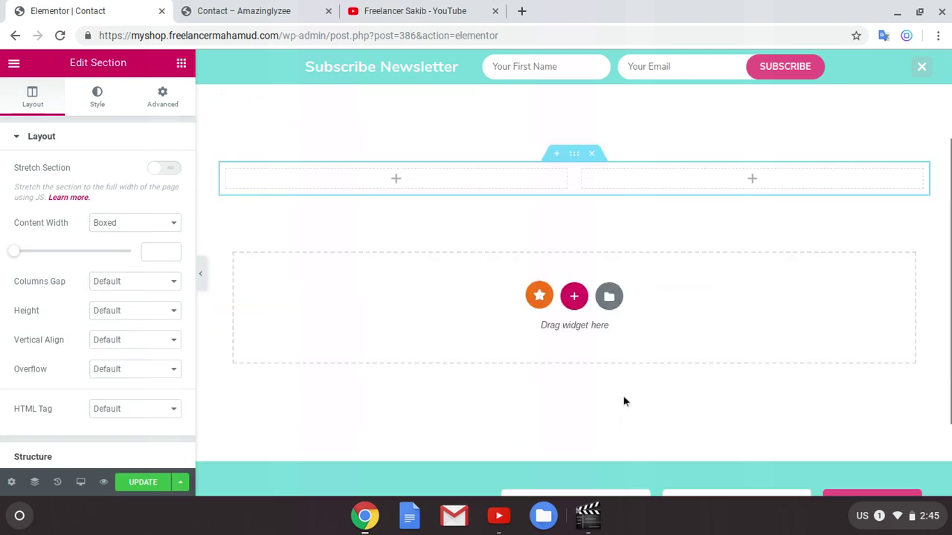
click(608, 224)
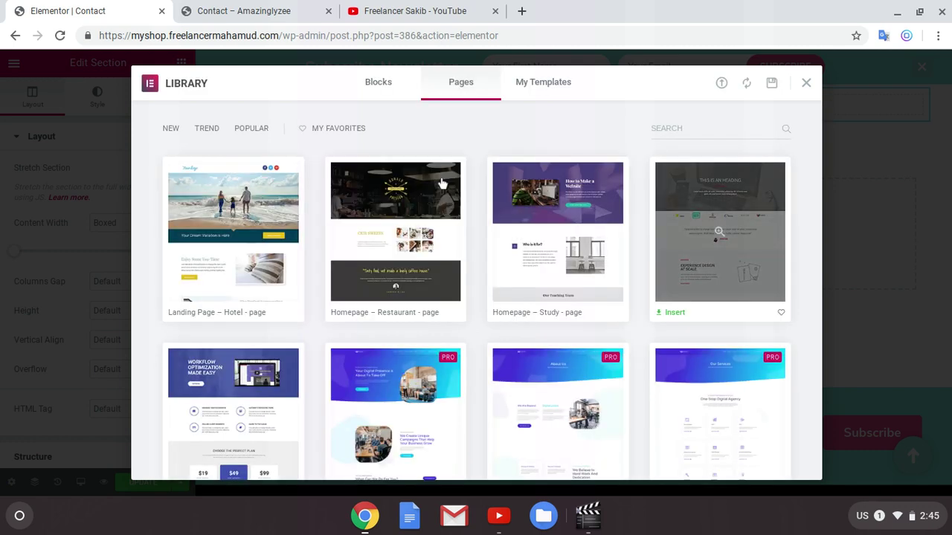
click(684, 127)
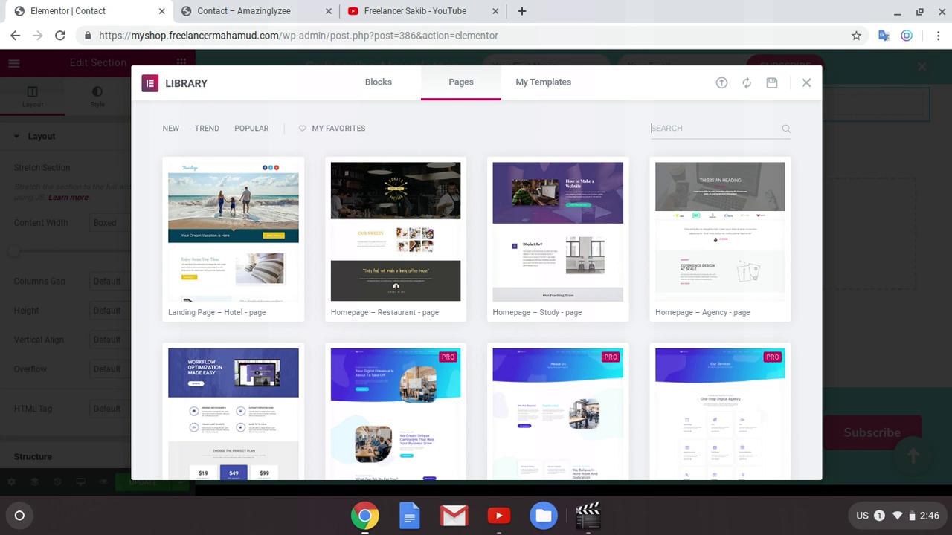
click(805, 86)
scroll(572, 166, up, 3)
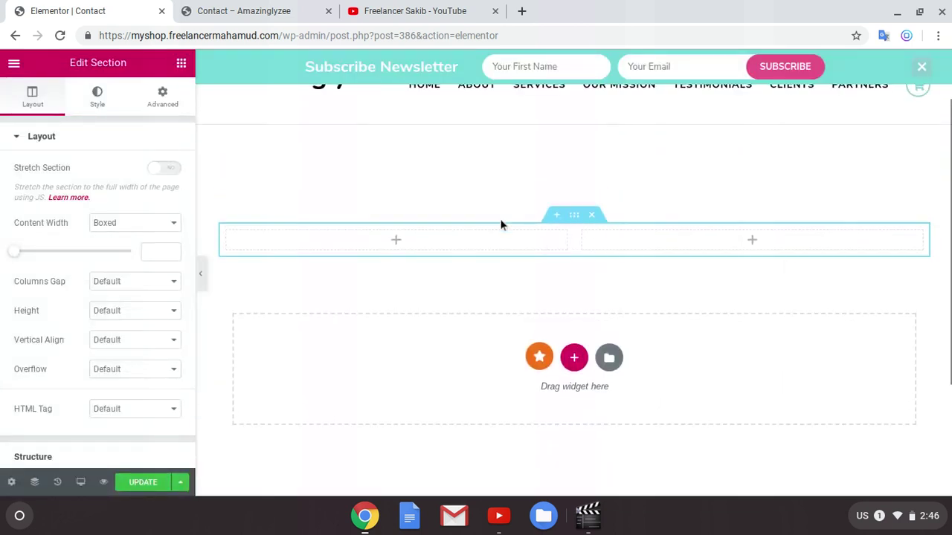
scroll(521, 224, up, 1)
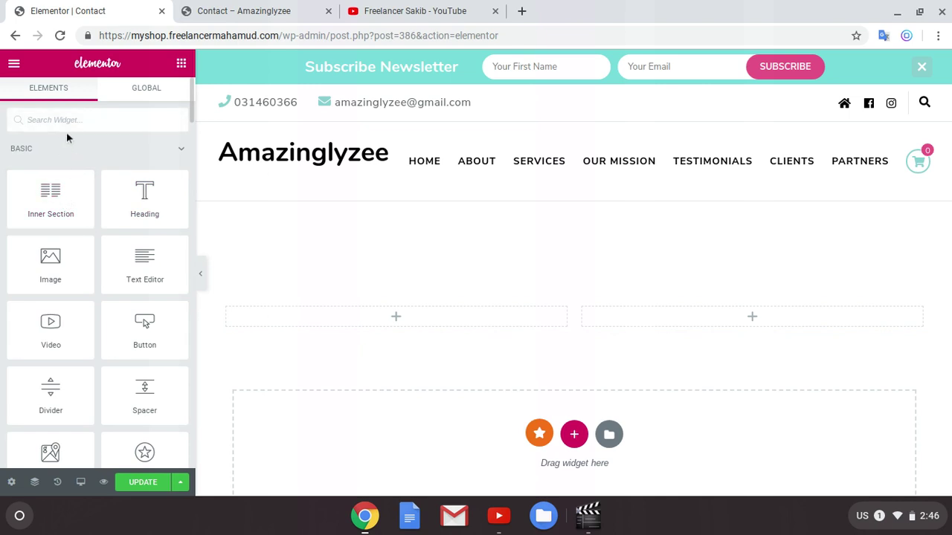
Step: Search 'conta' and drag the EA Contact Form 7 widget into the right column
text(conta)
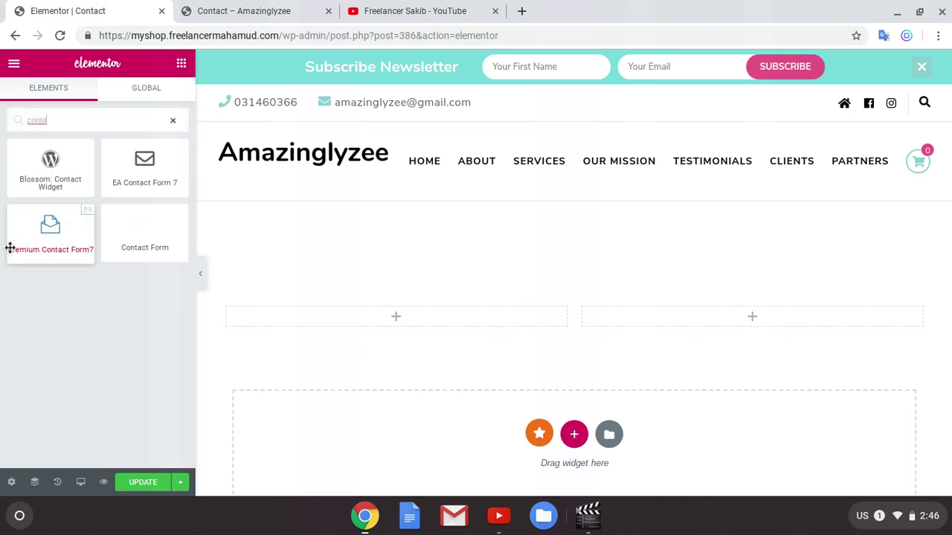
click(66, 188)
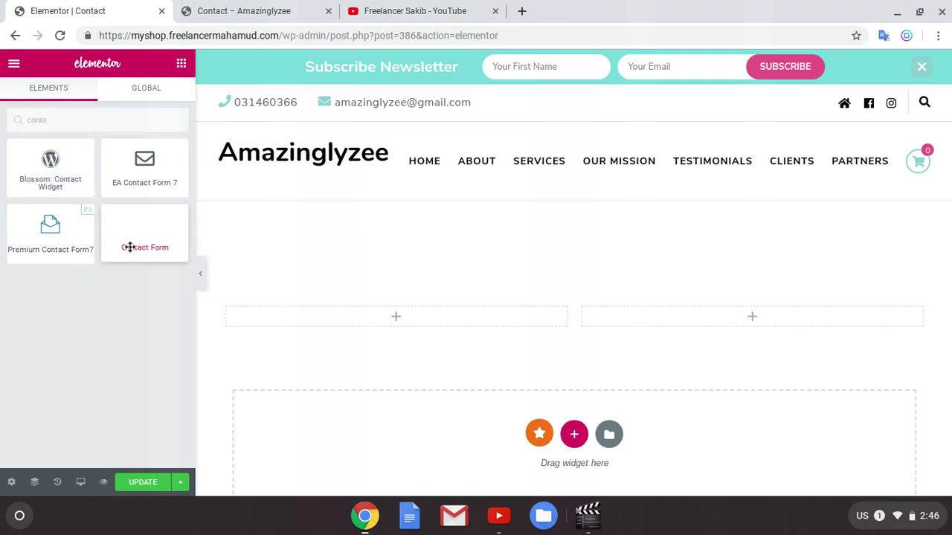
drag(153, 177, 159, 216)
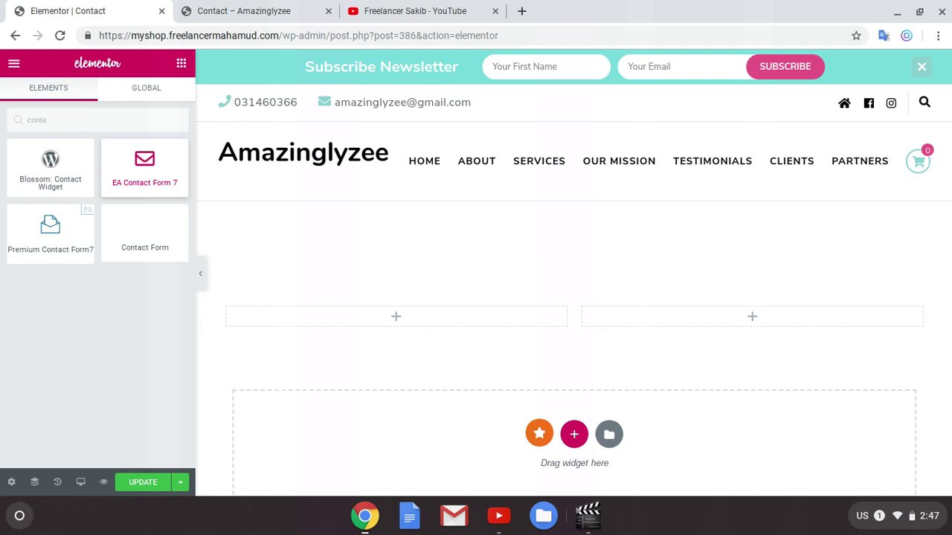
drag(145, 167, 651, 301)
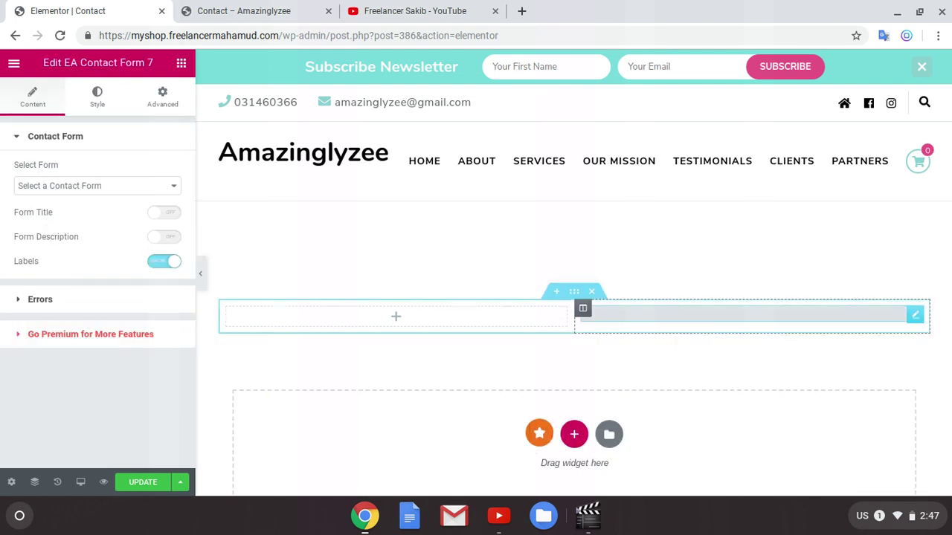
Step: Pick Contact form 1 in the widget and drag the divider to widen the right column
click(87, 186)
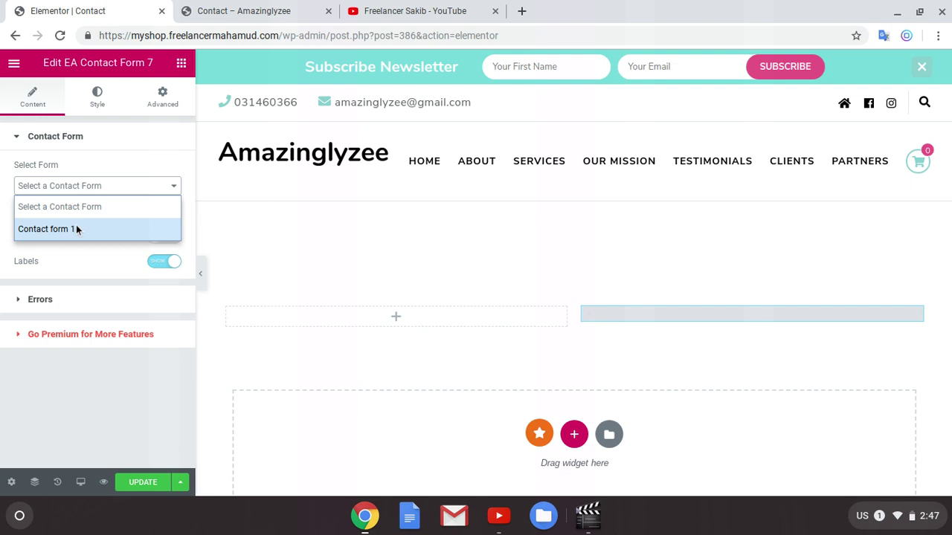
click(77, 230)
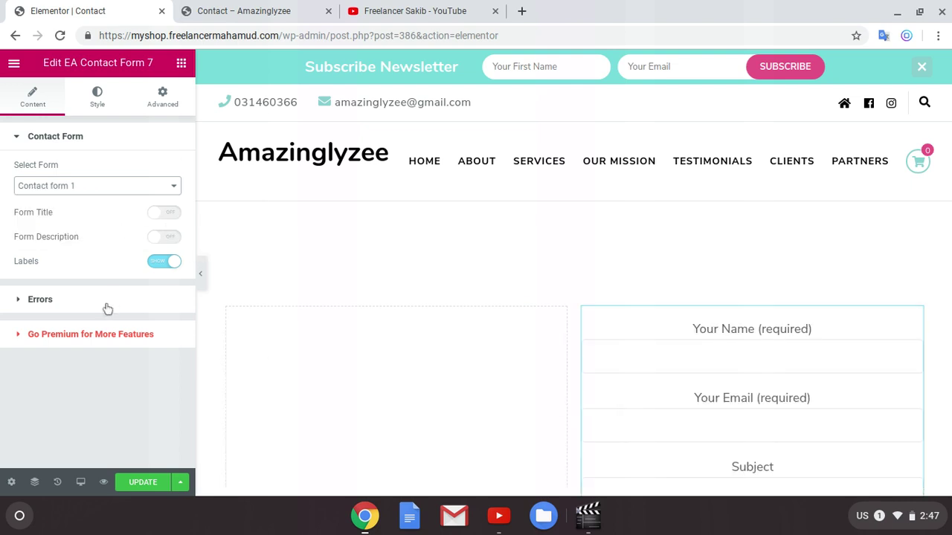
scroll(476, 305, down, 5)
scroll(503, 306, up, 5)
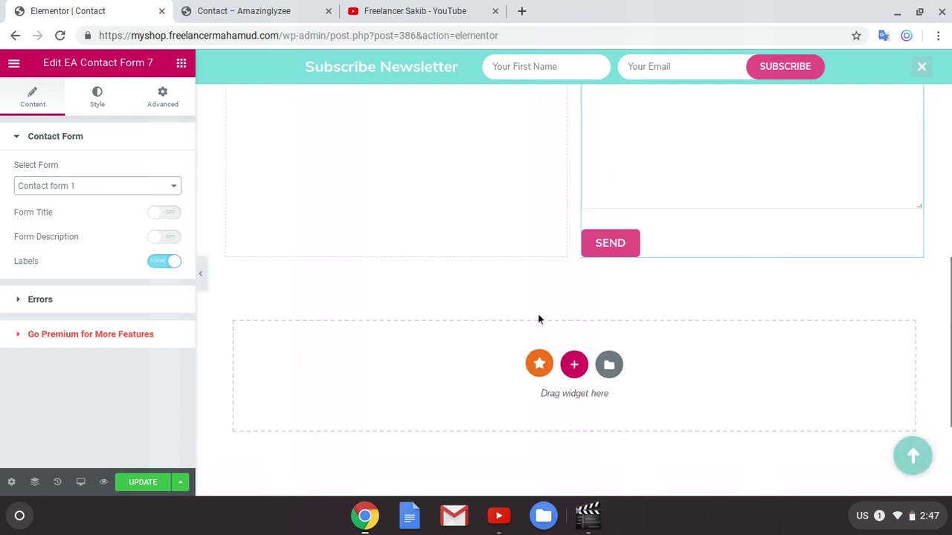
scroll(541, 324, up, 2)
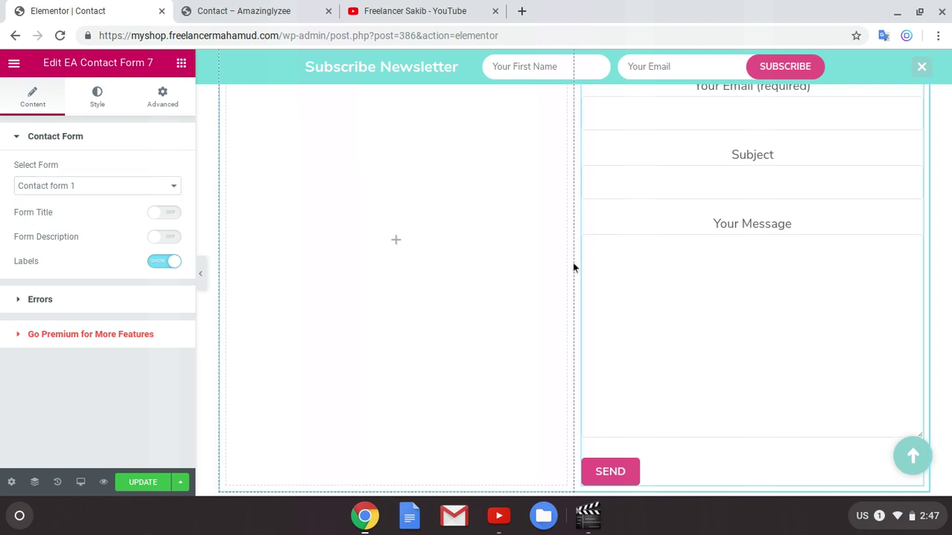
mouse_move(574, 262)
mouse_down()
mouse_move(542, 259)
mouse_move(562, 266)
mouse_up()
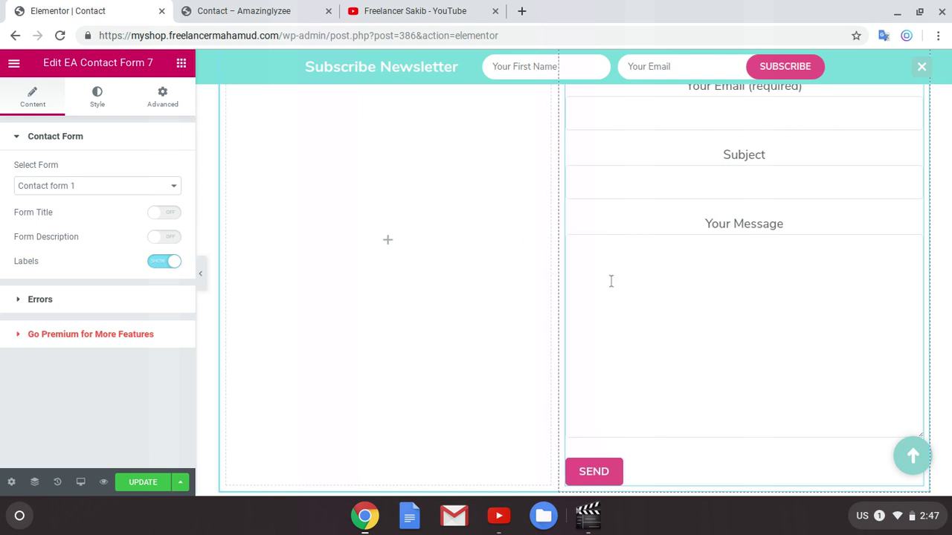
scroll(611, 282, up, 3)
scroll(605, 287, down, 2)
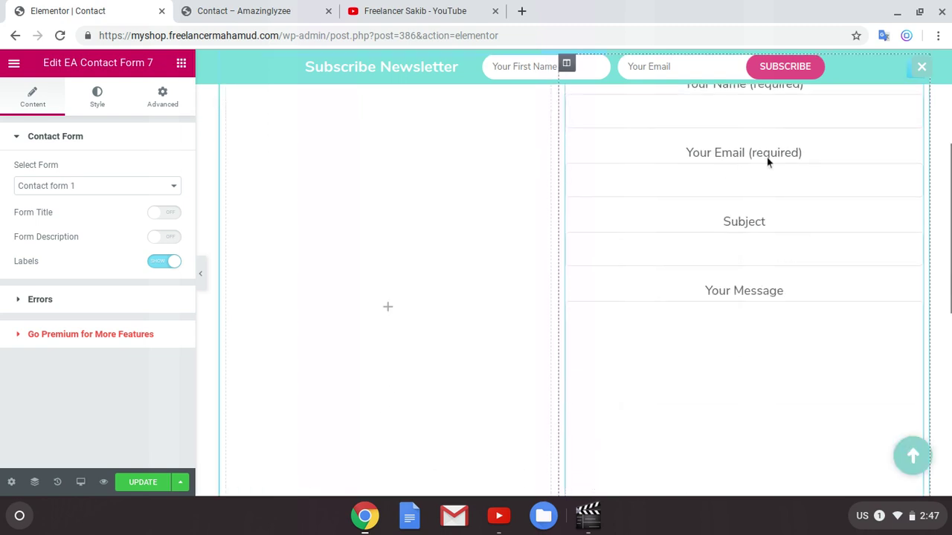
scroll(762, 223, up, 1)
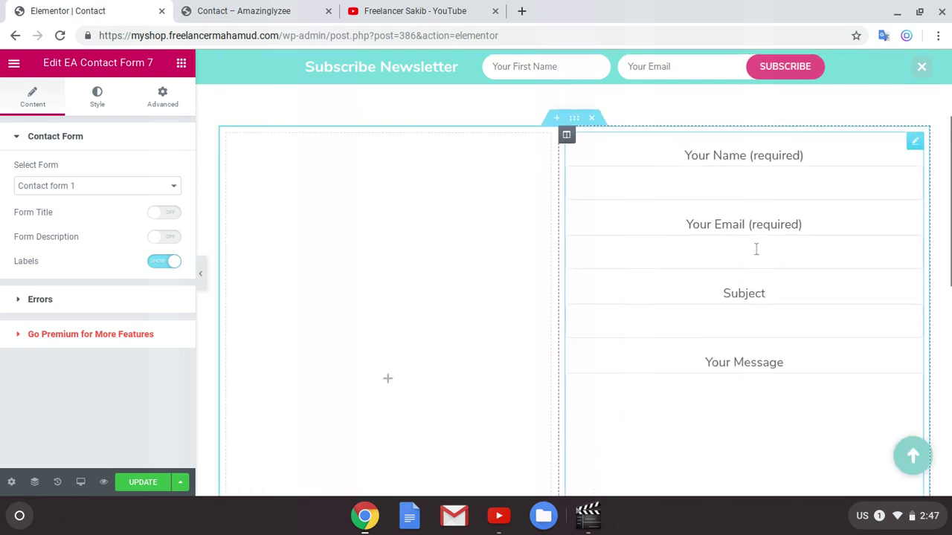
Step: Toggle the form title on and back off, and review error message and container styling options
click(41, 300)
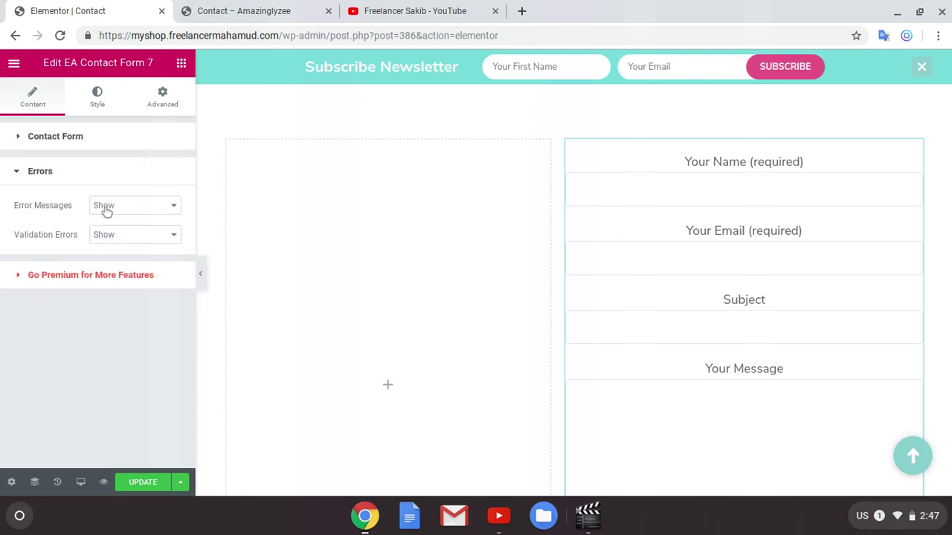
click(25, 174)
click(42, 144)
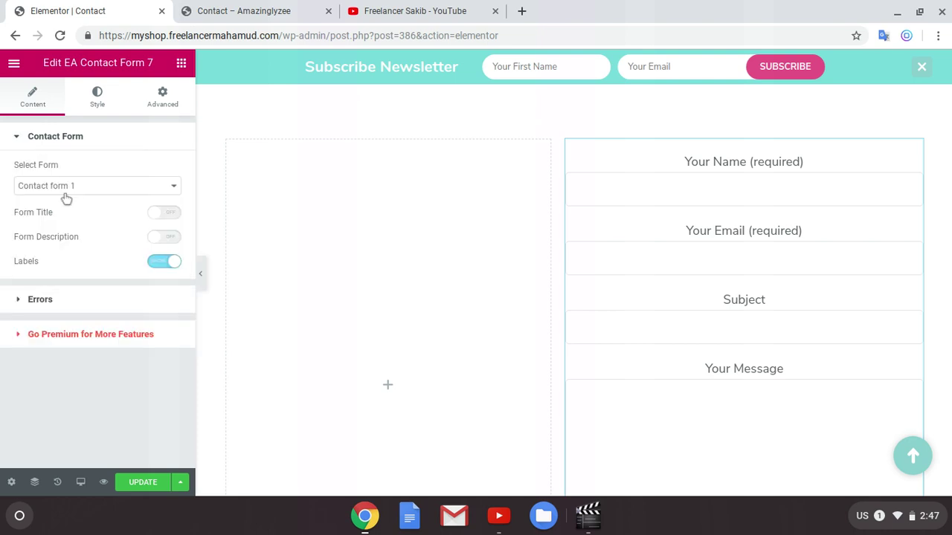
click(171, 214)
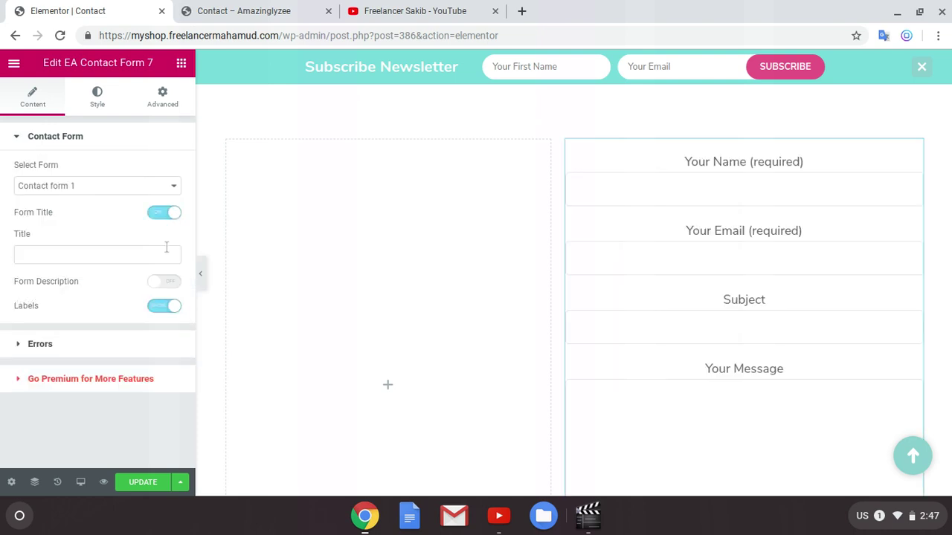
click(158, 215)
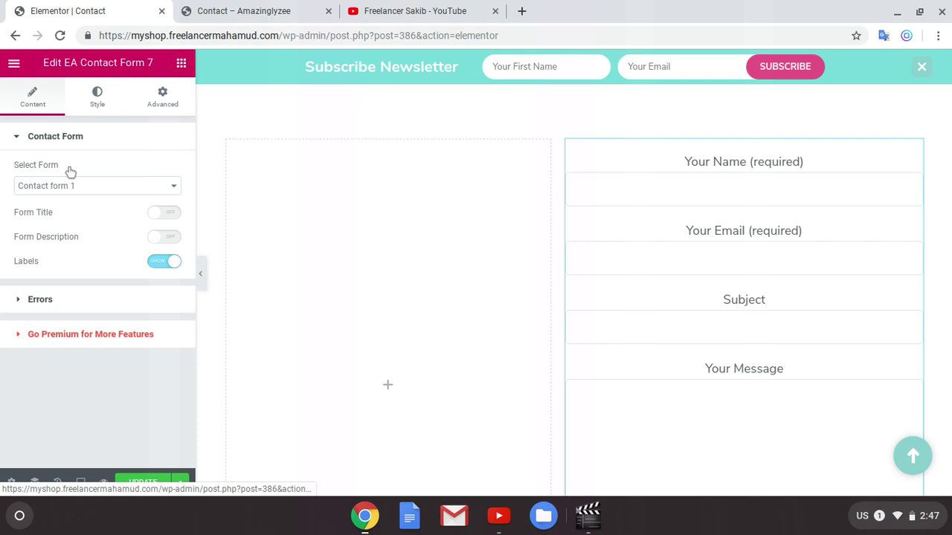
click(121, 109)
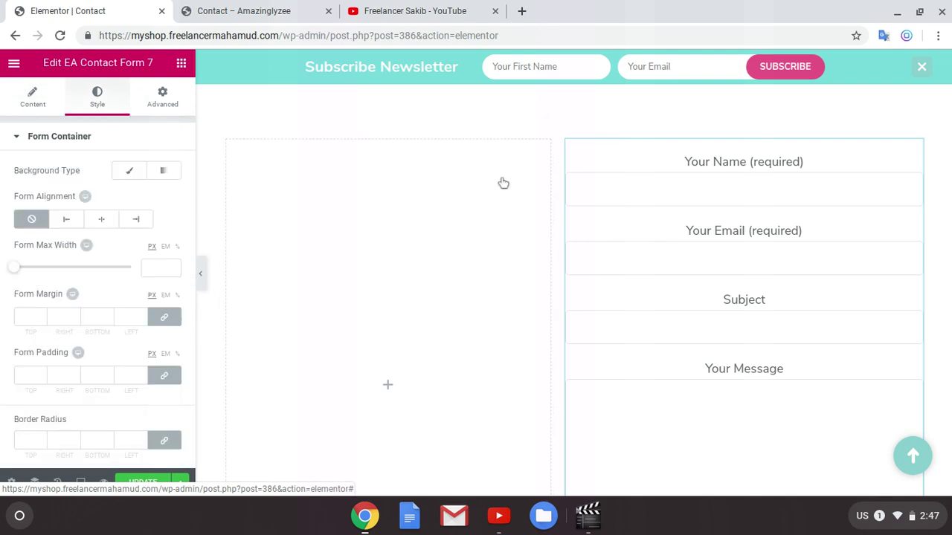
Step: Turn the form field labels off and back on
click(617, 192)
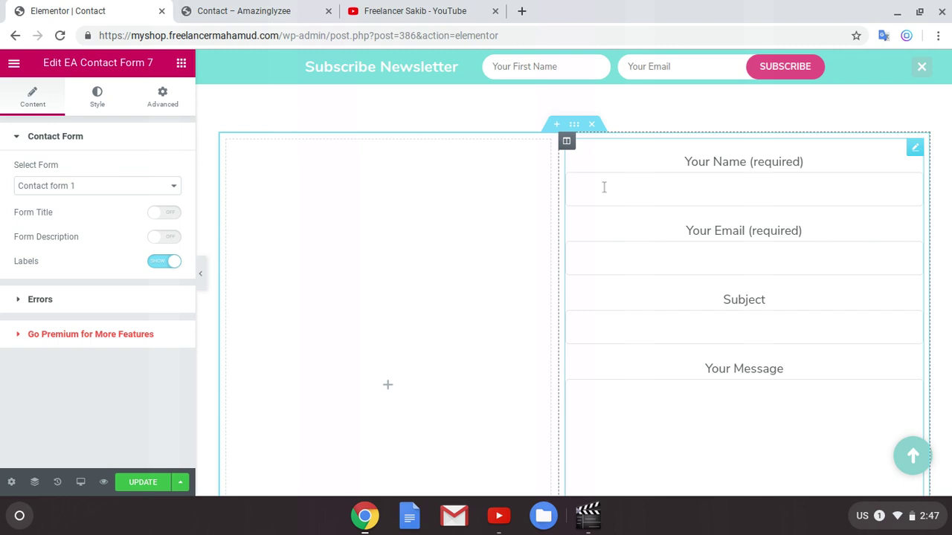
click(157, 266)
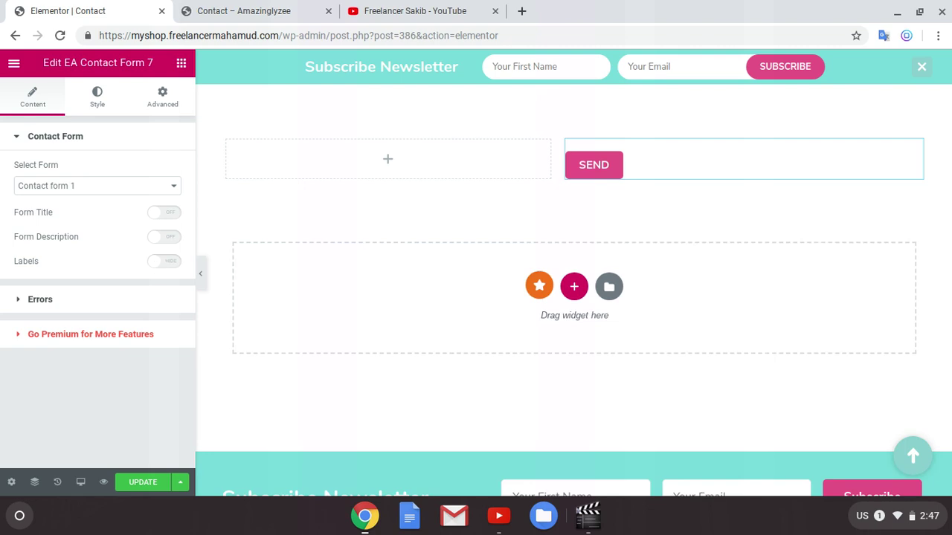
click(159, 265)
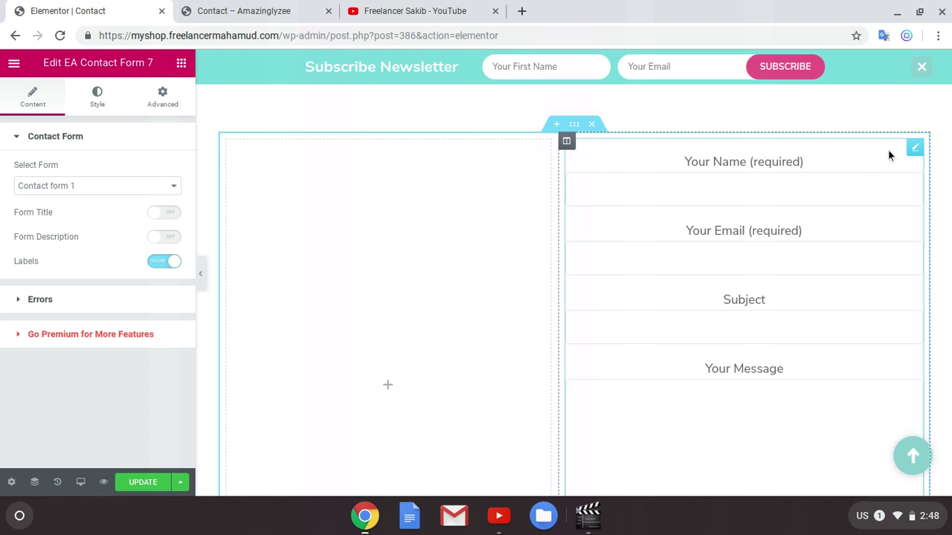
Step: Replace the EA Contact Form 7 widget with a Shortcode widget holding the pasted form shortcode
right_click(917, 150)
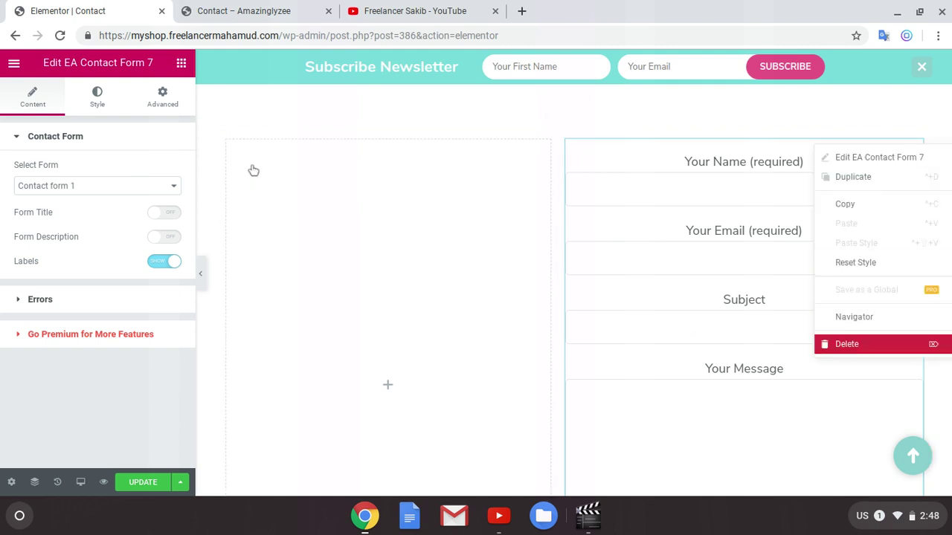
key(Delete)
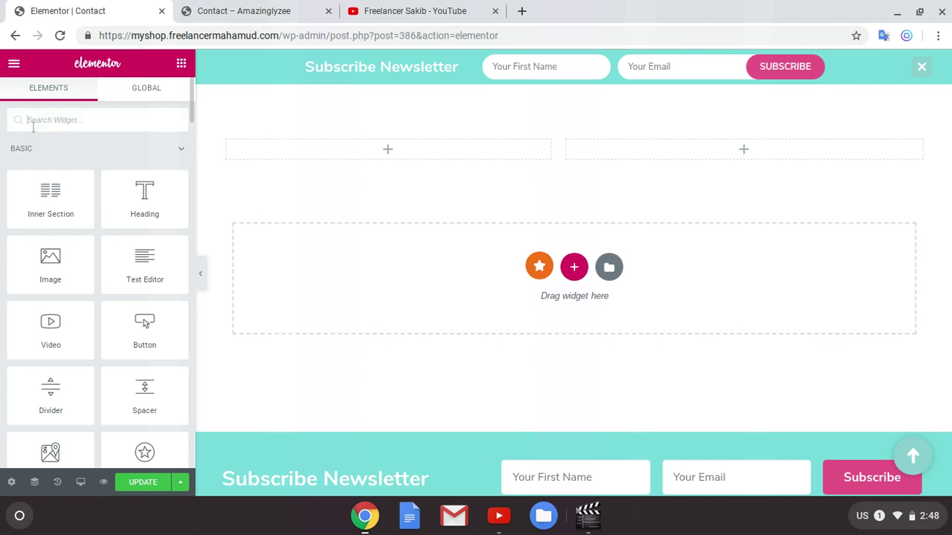
text(sh)
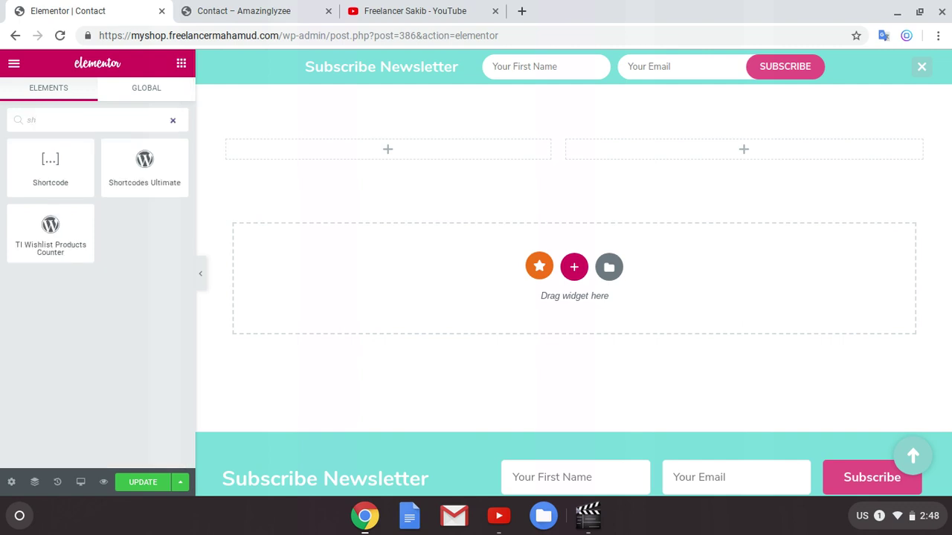
drag(74, 161, 639, 151)
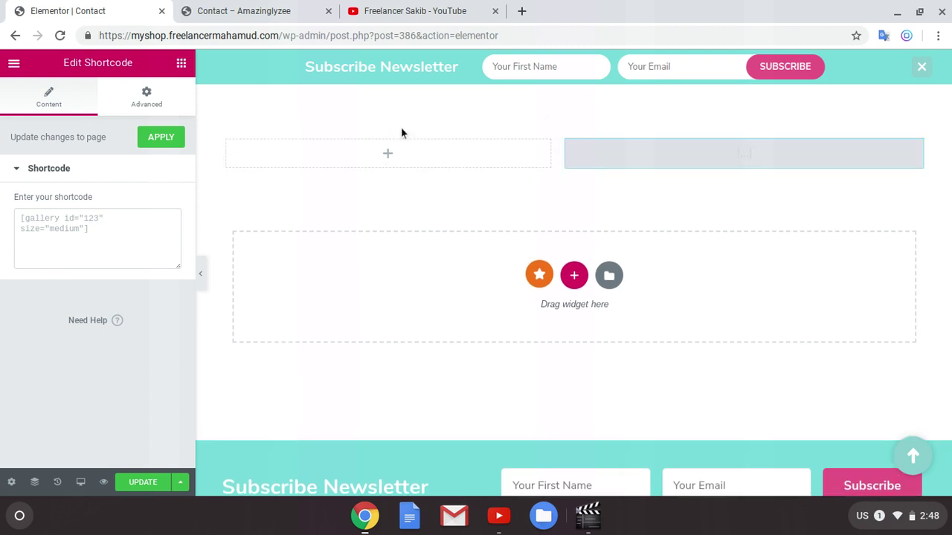
click(131, 230)
text([contact-form-7 id="283" title="Contact form 1"])
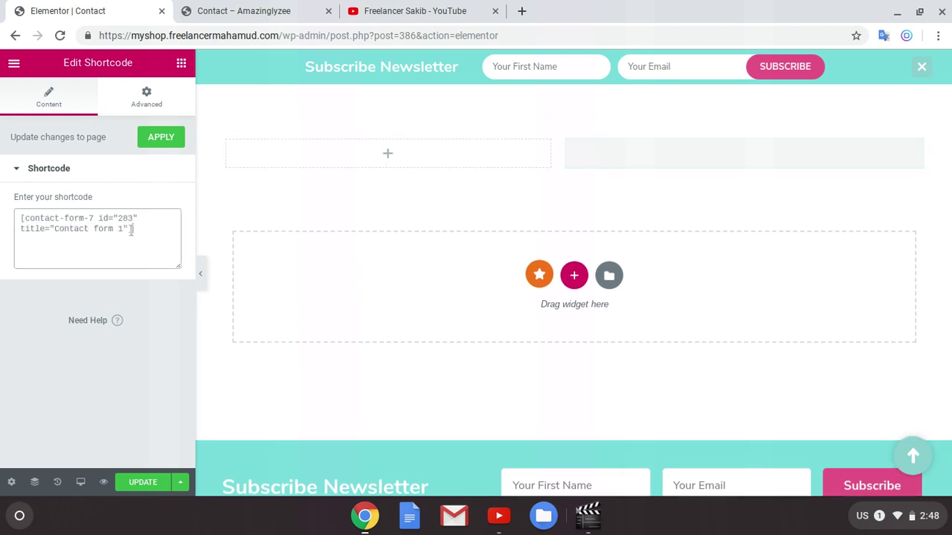
Step: Look through the Shortcode widget's Advanced settings, then clear its shortcode text
scroll(824, 309, down, 1)
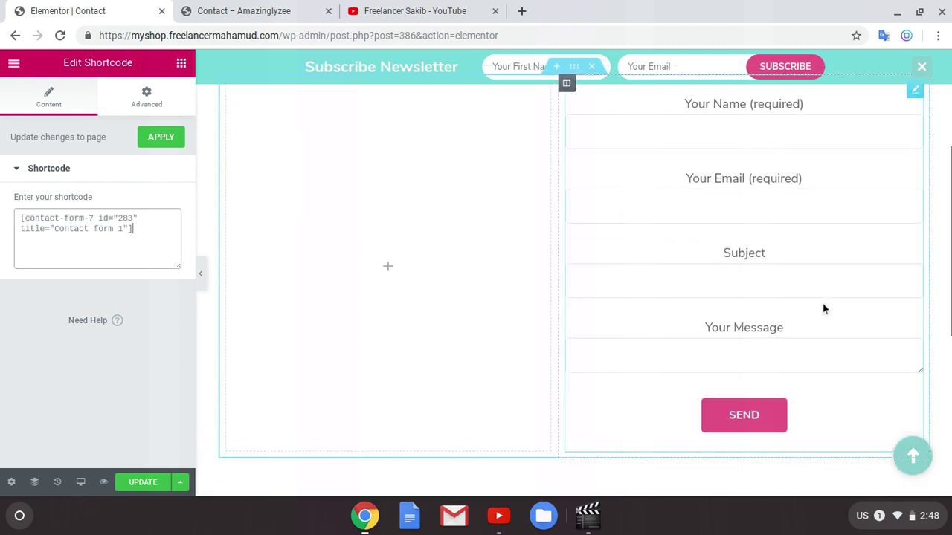
scroll(788, 290, up, 1)
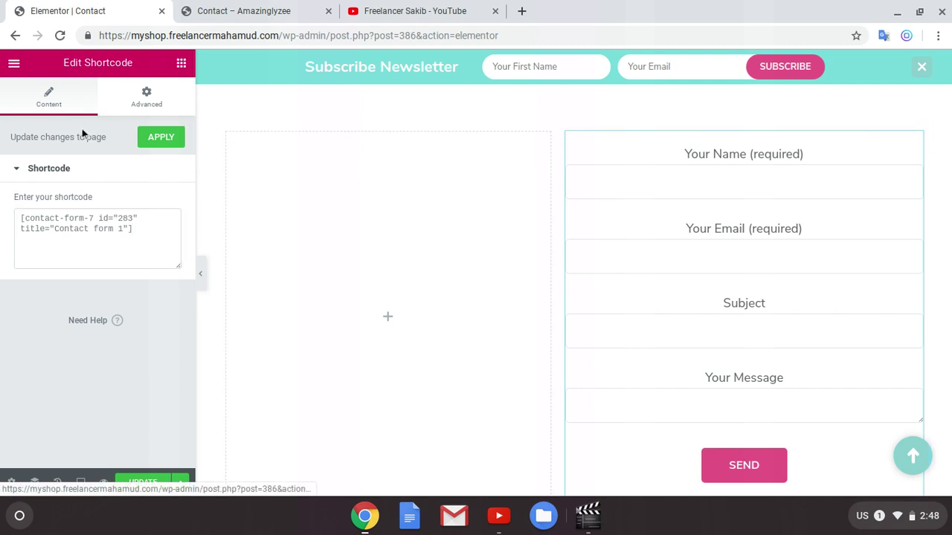
drag(145, 110, 145, 106)
click(145, 105)
scroll(86, 320, down, 2)
scroll(86, 325, down, 1)
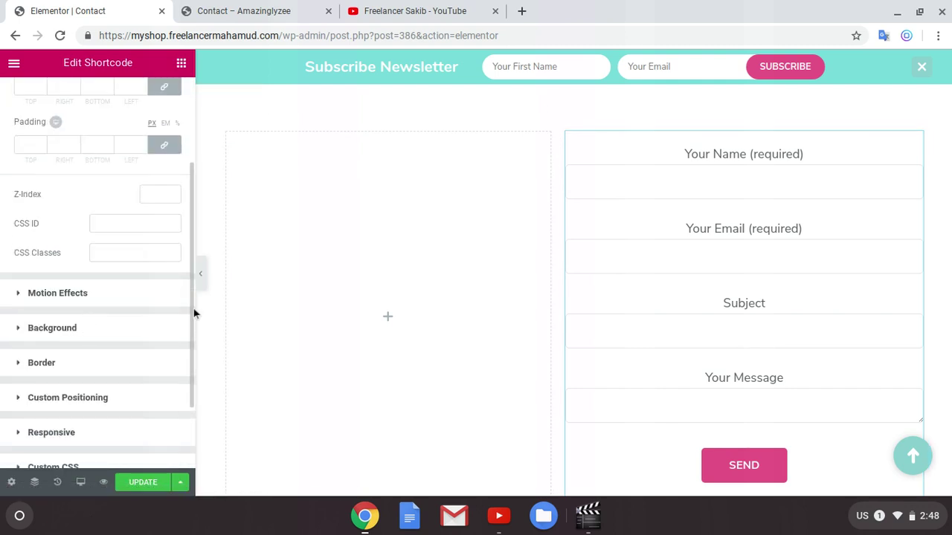
scroll(640, 255, up, 2)
scroll(778, 334, down, 5)
scroll(864, 274, up, 4)
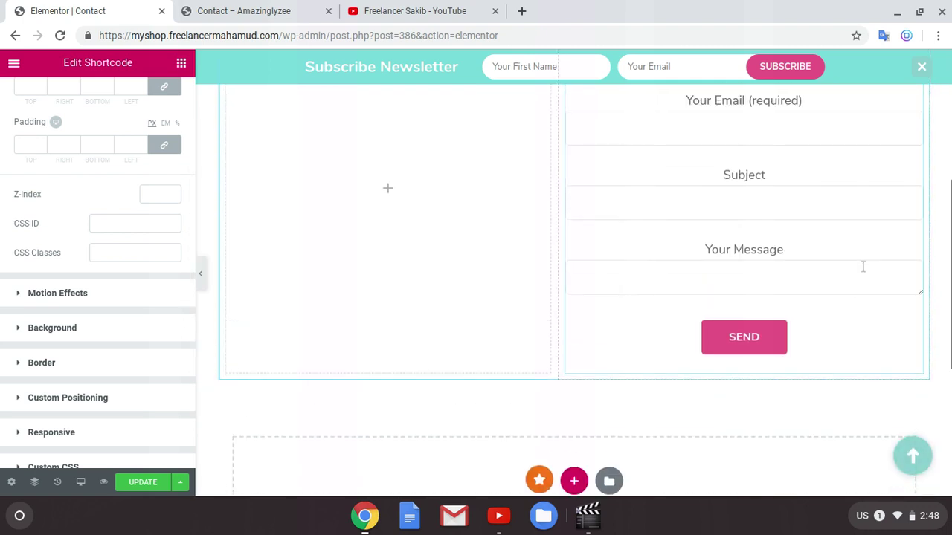
scroll(870, 268, up, 3)
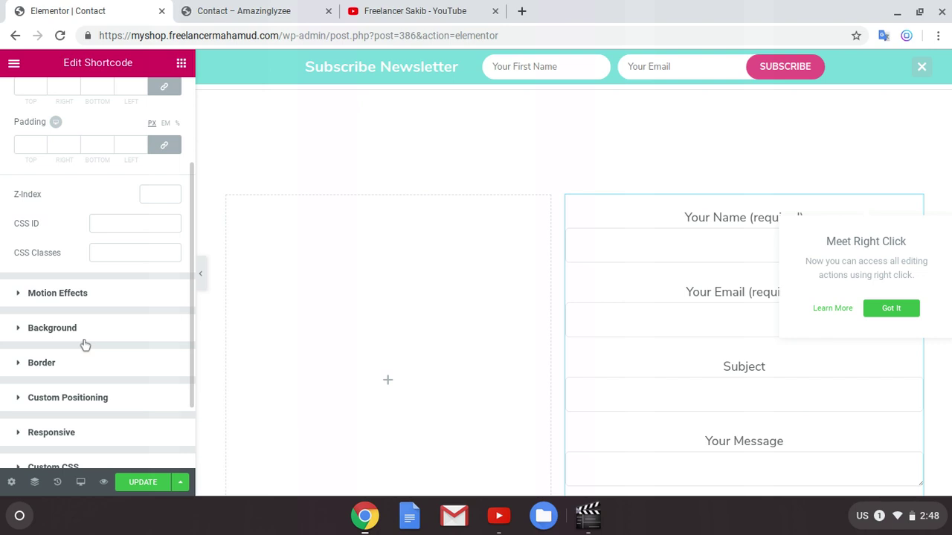
scroll(83, 342, up, 3)
click(54, 100)
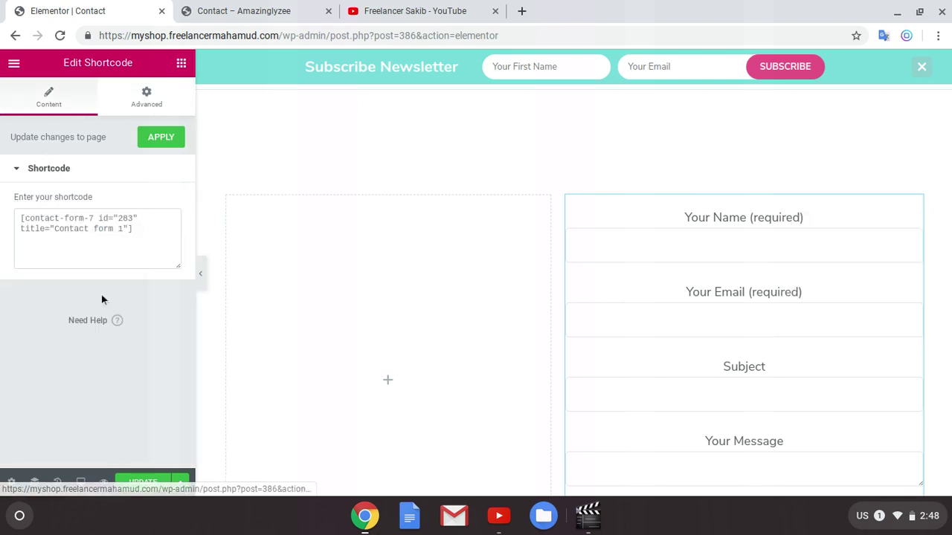
triple_click(134, 231)
key(BackSpace)
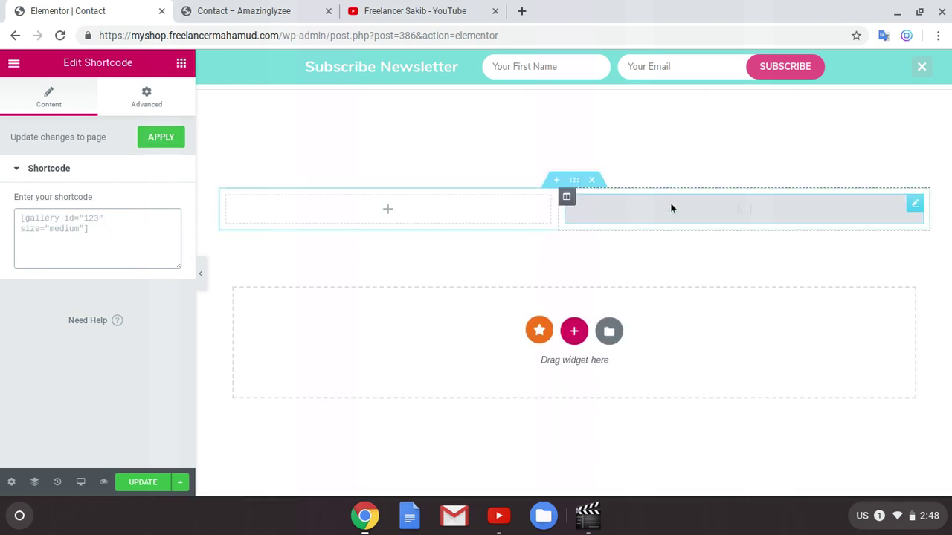
right_click(670, 202)
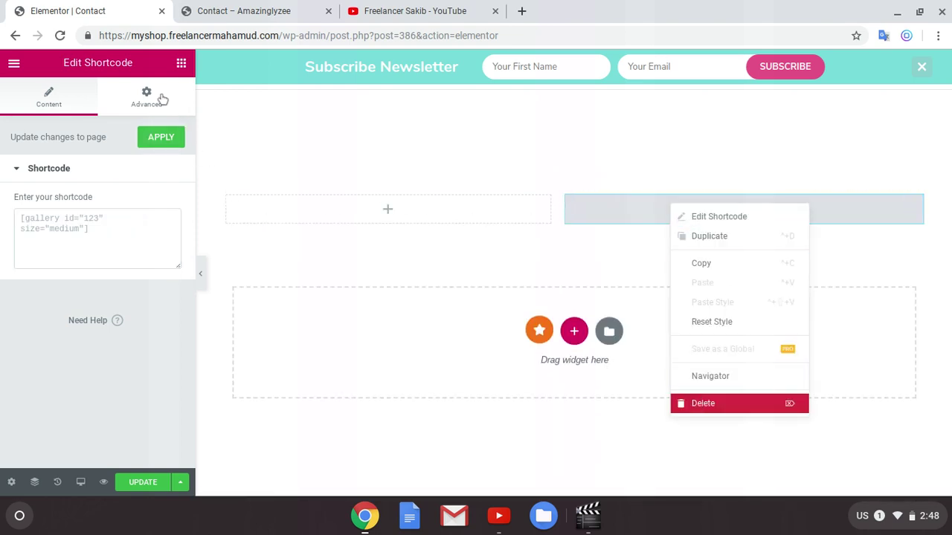
Step: Swap the Shortcode widget for a Premium Contact Form7 widget showing Contact form 1
click(181, 64)
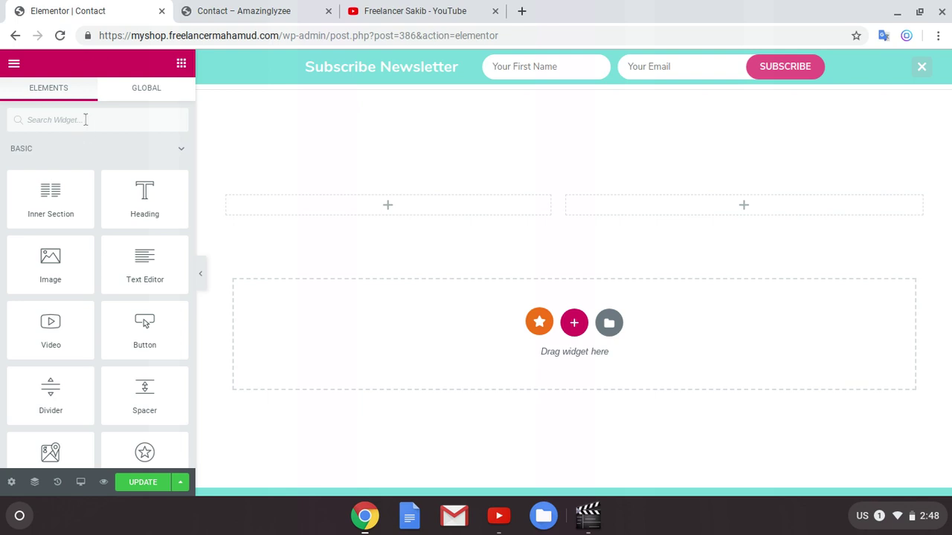
click(86, 119)
text(conta)
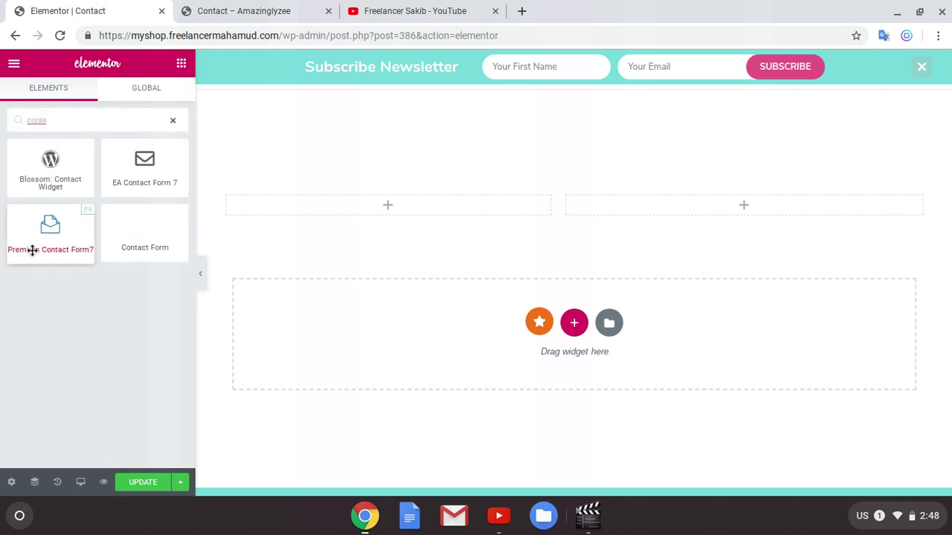
drag(30, 249, 671, 221)
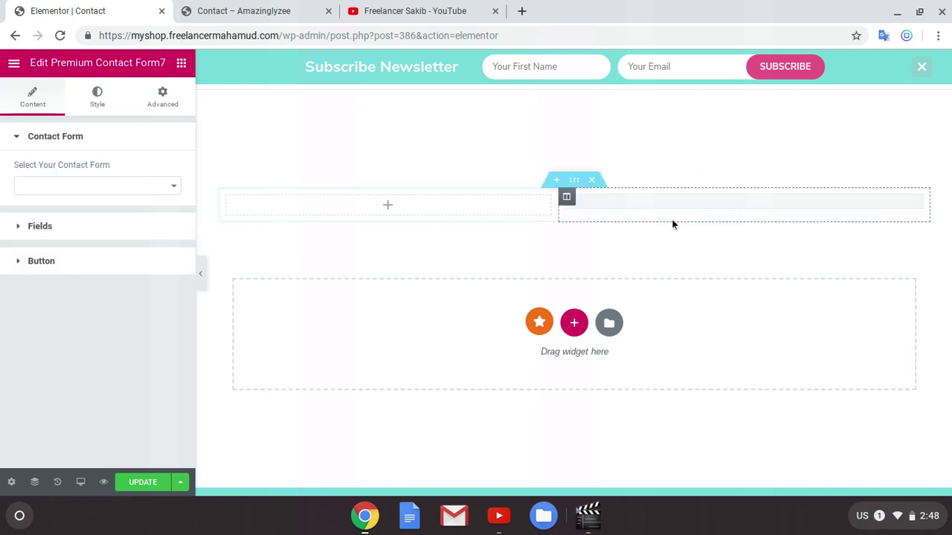
click(92, 185)
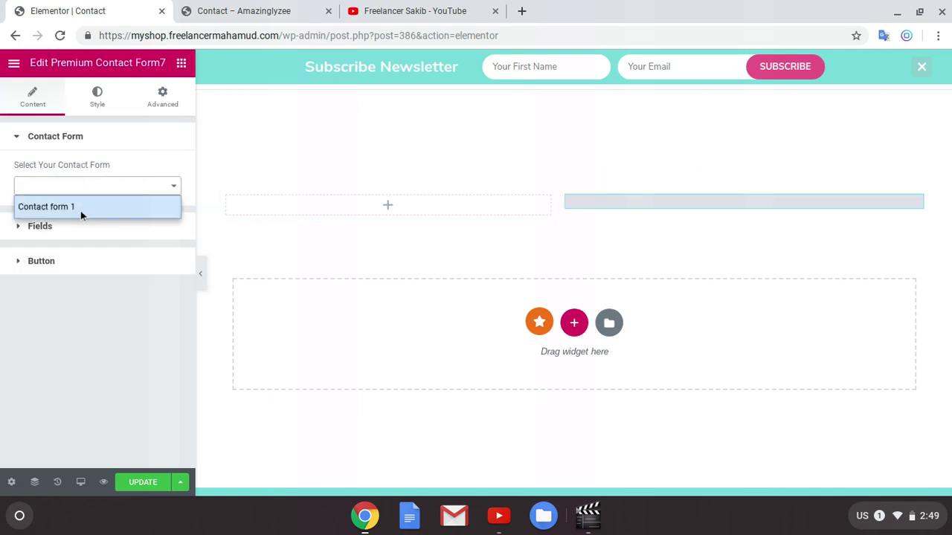
click(81, 209)
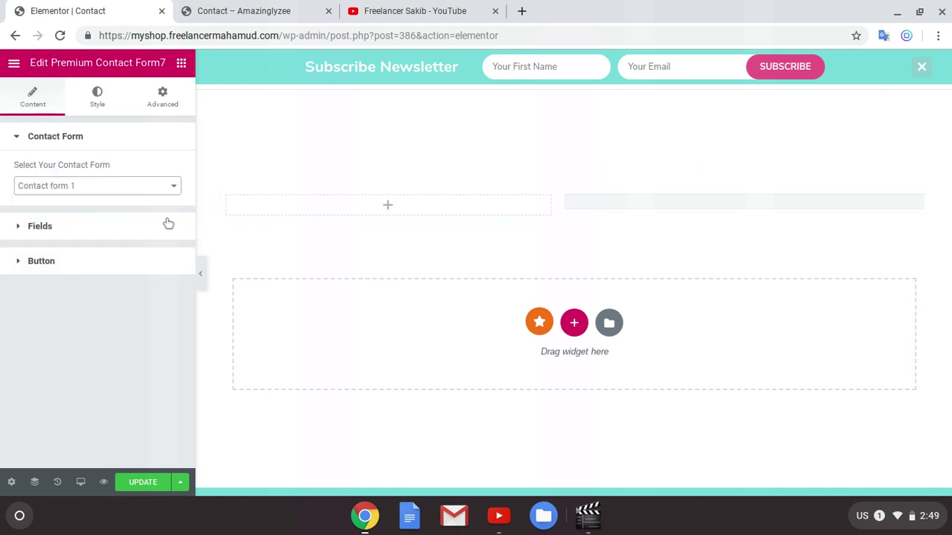
Step: Review the form field sizing settings, save the page with UPDATE, and go to the live Contact tab
click(65, 236)
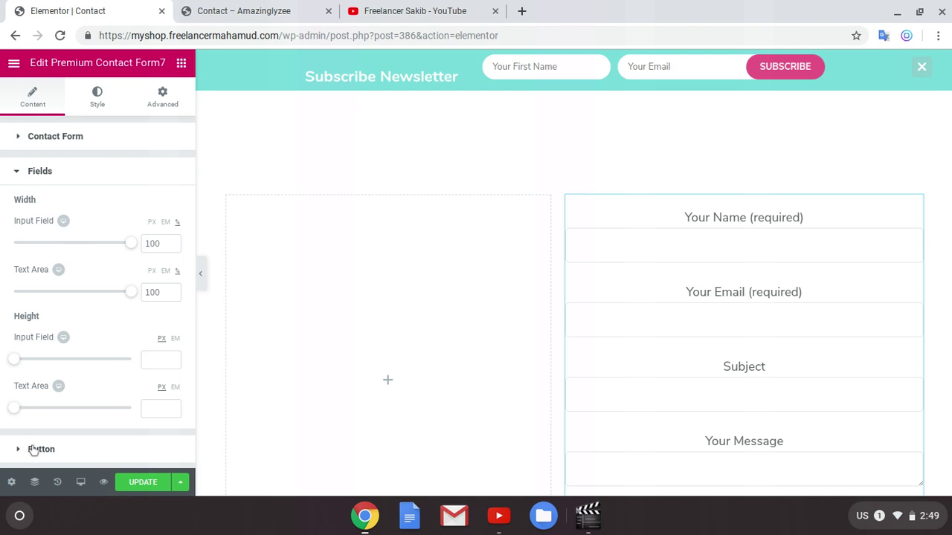
scroll(748, 288, down, 3)
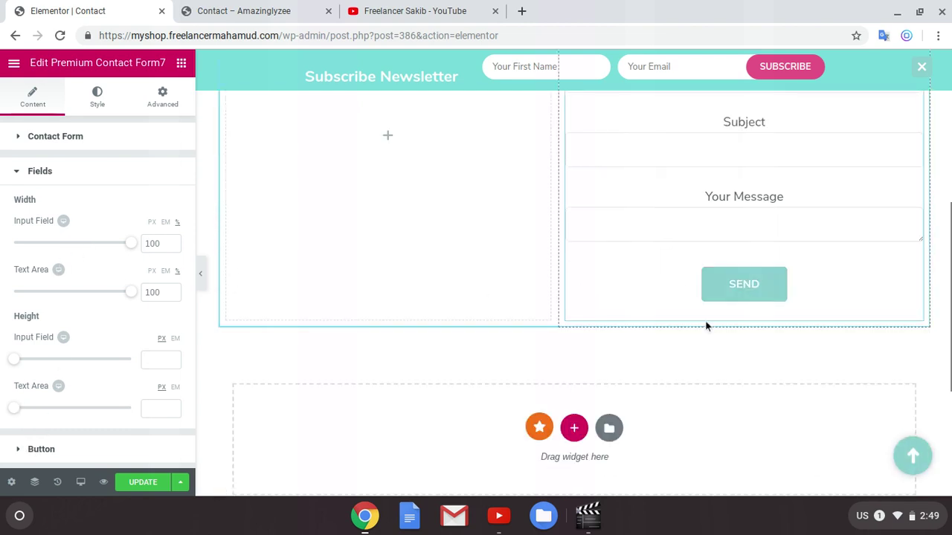
scroll(433, 294, up, 2)
click(143, 483)
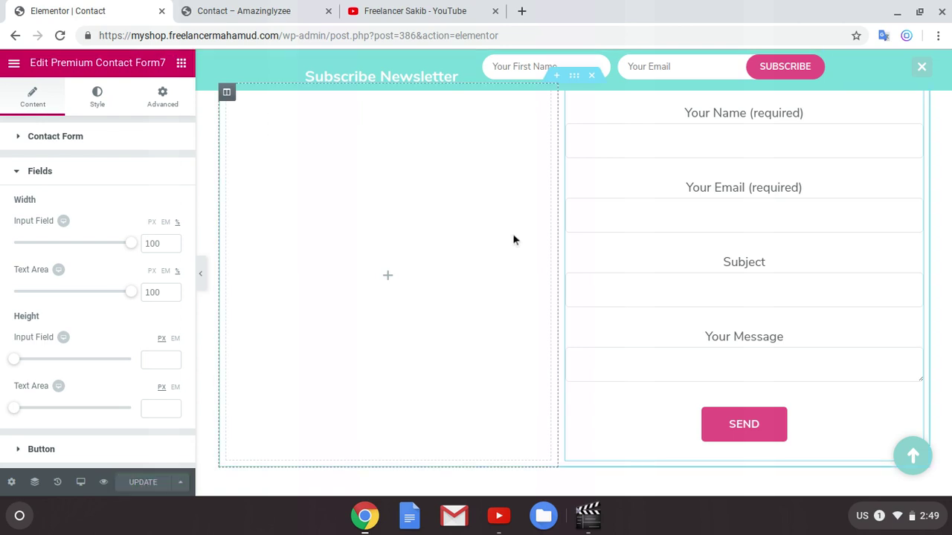
click(256, 10)
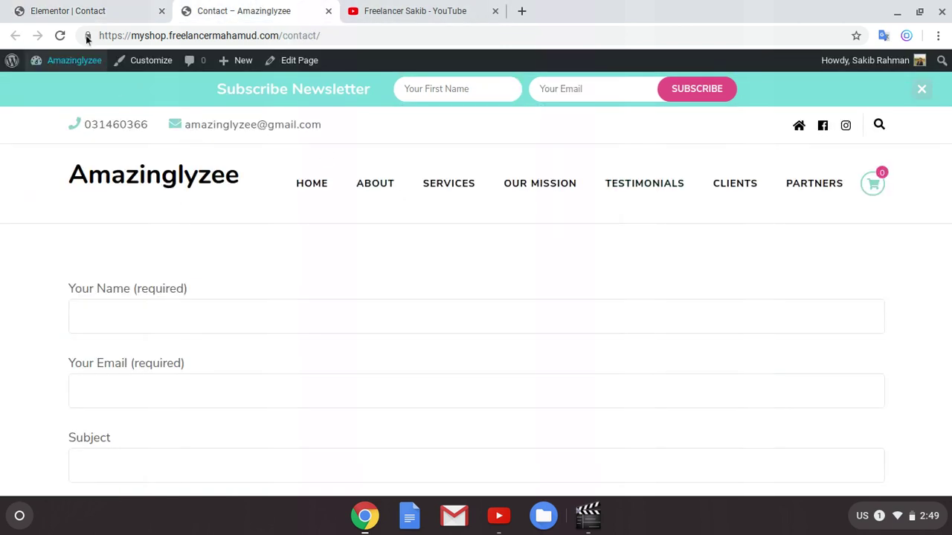
Step: Reload the live Contact page, scroll over the new form, and return to the Elementor tab
click(60, 35)
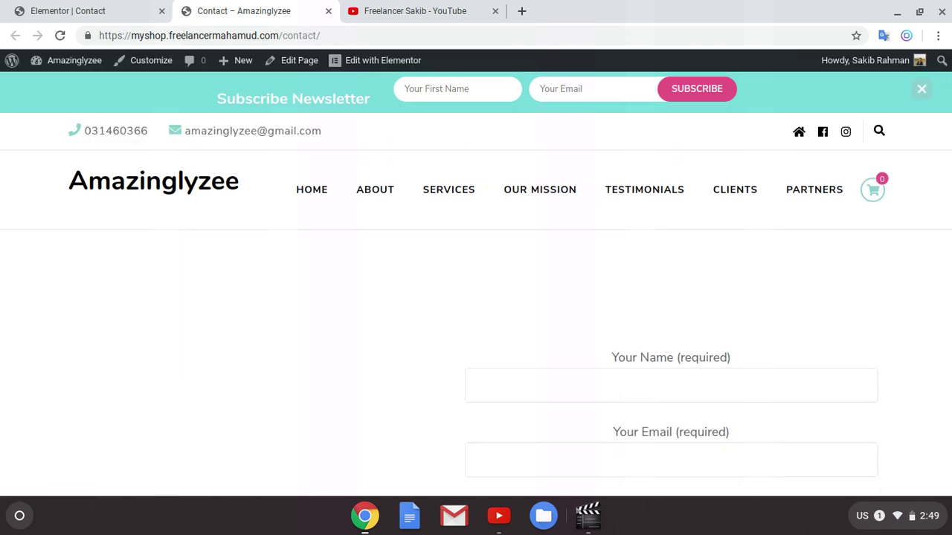
scroll(633, 273, down, 4)
scroll(639, 291, up, 1)
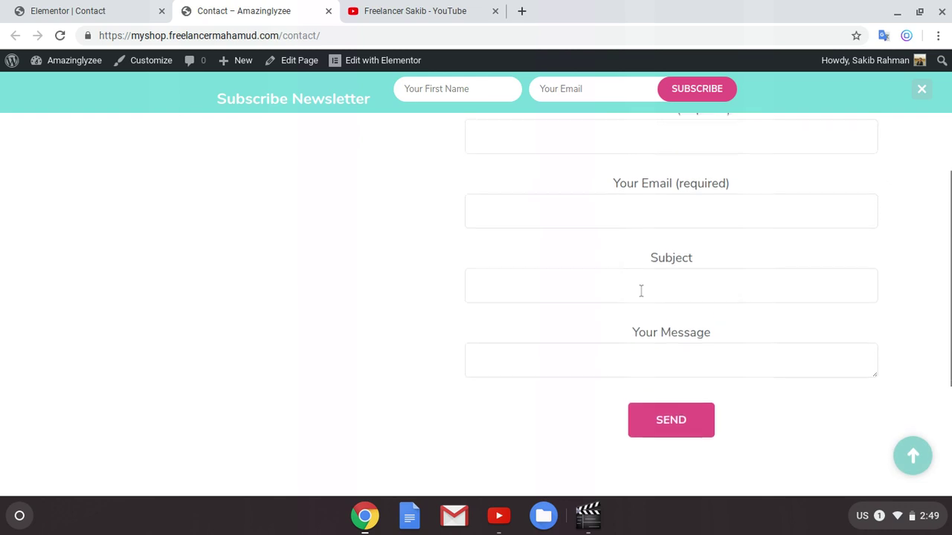
scroll(641, 291, up, 1)
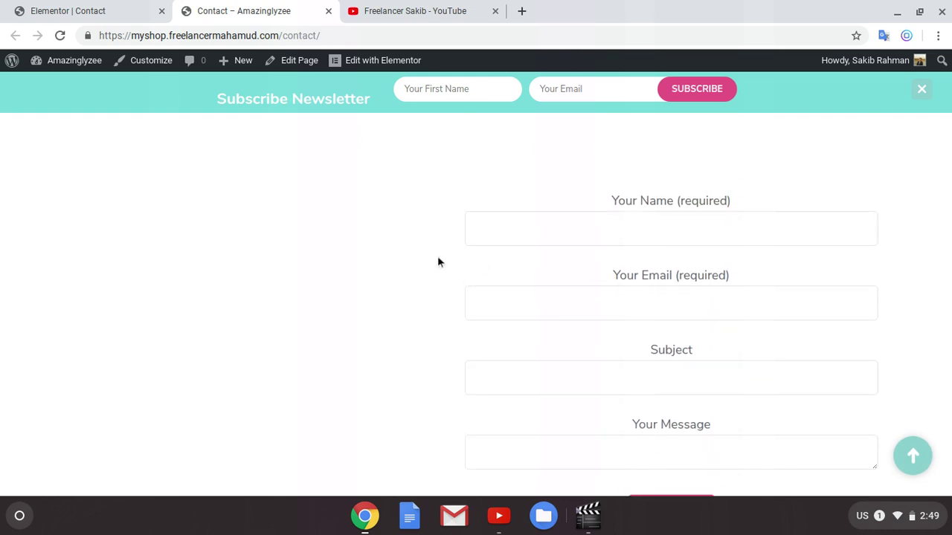
click(123, 9)
Step: Drop a Heading widget into the left column and title it 'Contatc Us'
click(182, 63)
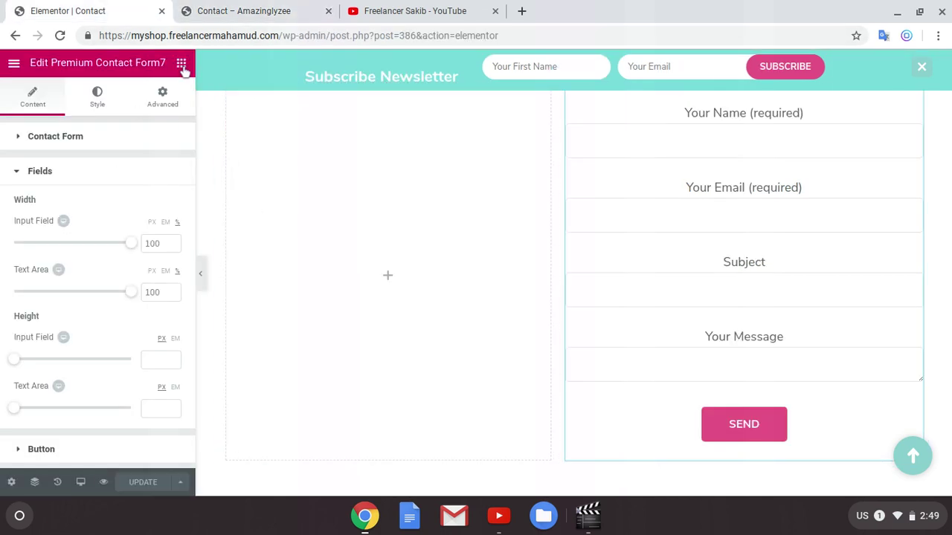
drag(166, 186, 240, 201)
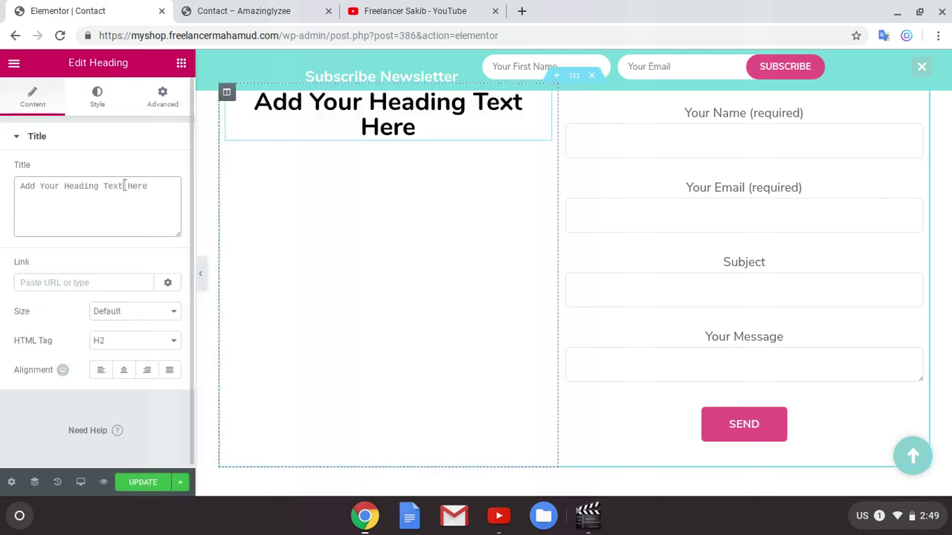
triple_click(124, 186)
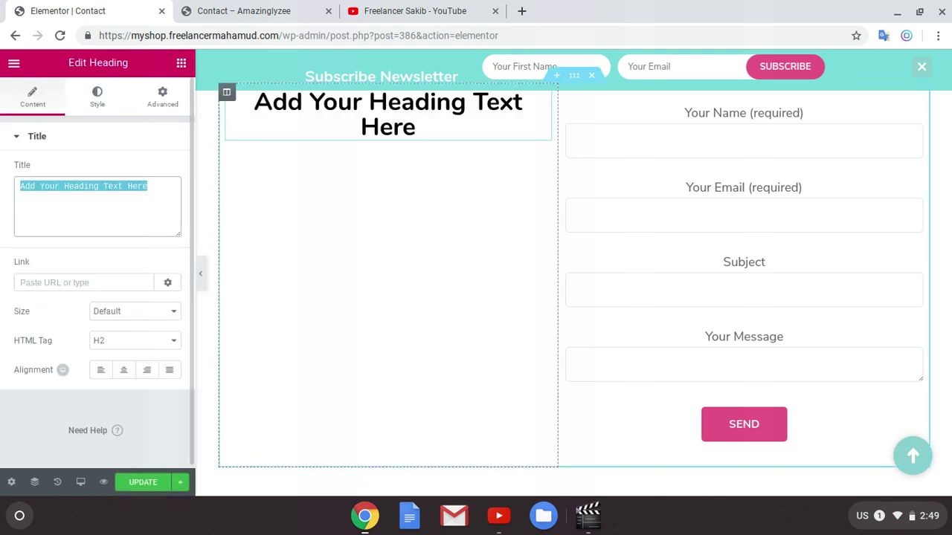
text(Conta)
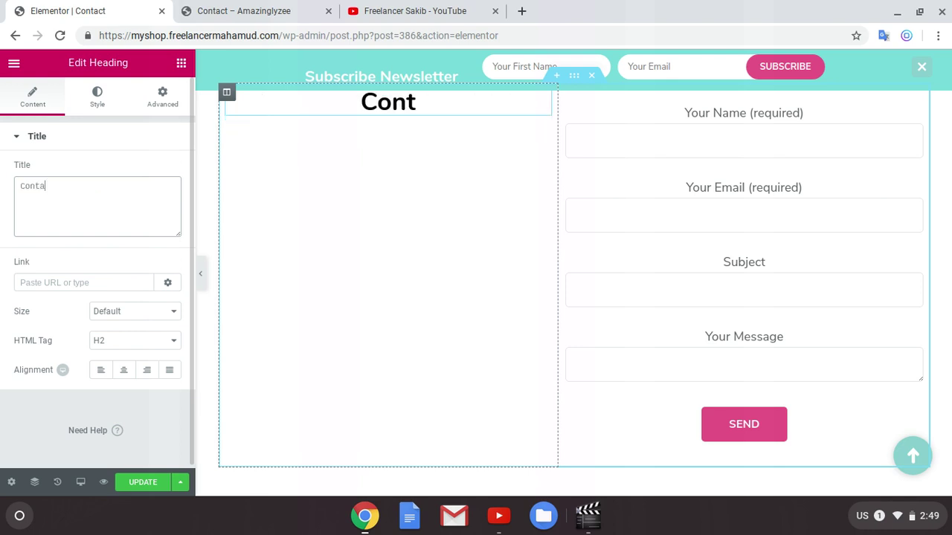
text(tc Us)
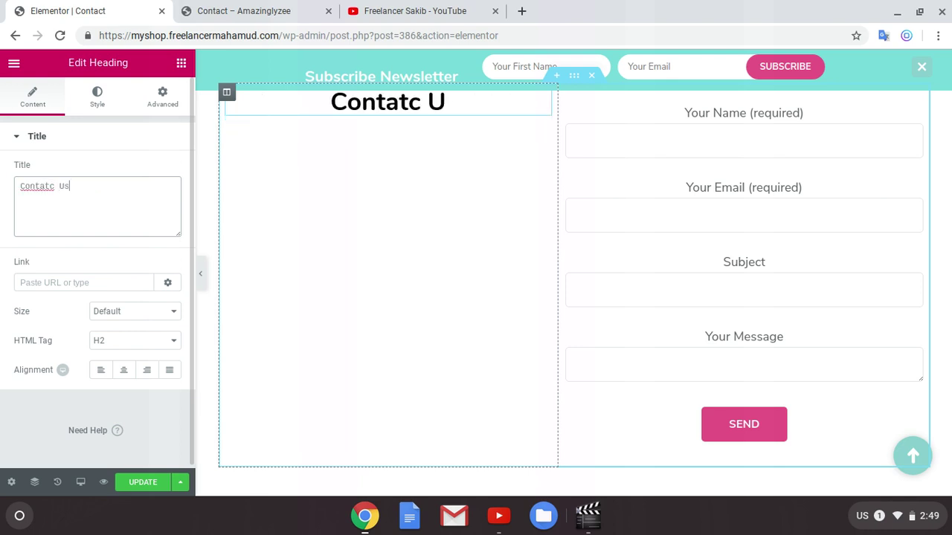
scroll(404, 260, up, 2)
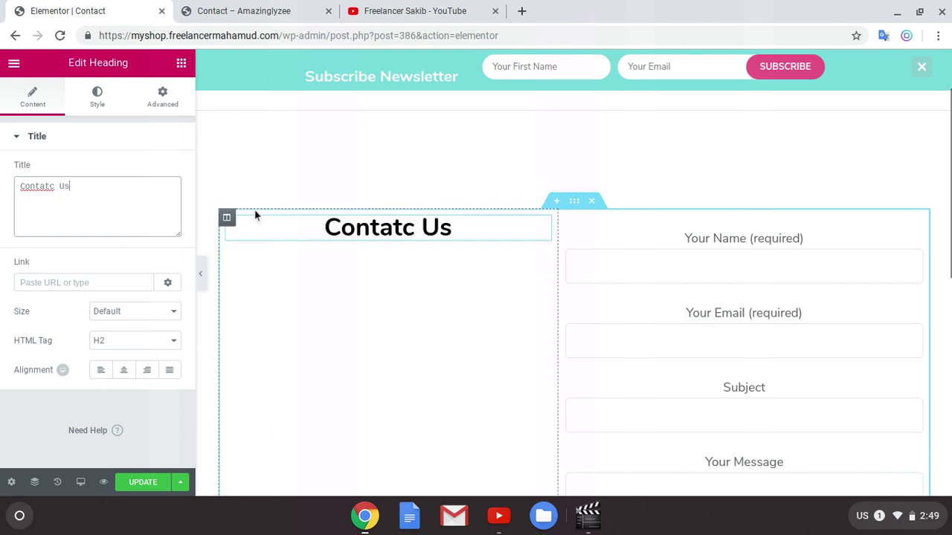
Step: Set the left column's Vertical Align to Middle
click(227, 219)
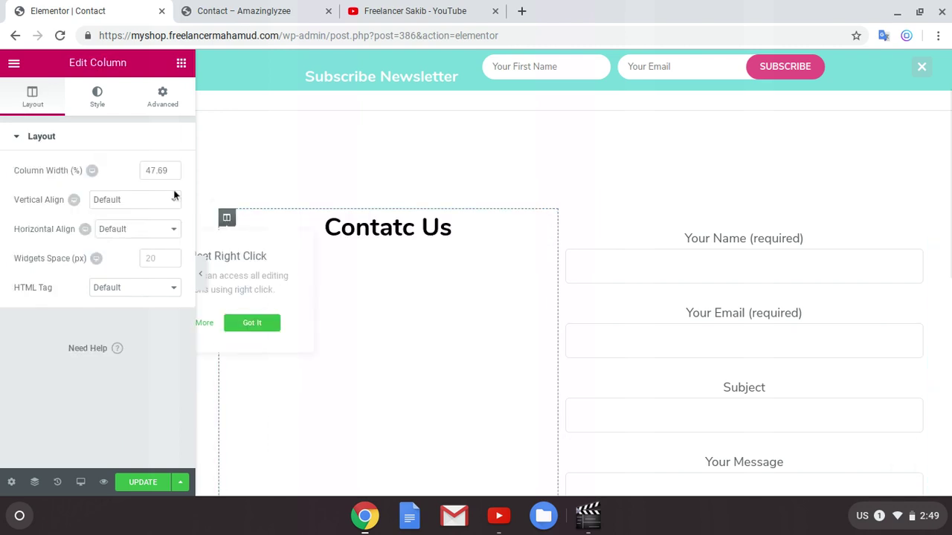
click(110, 201)
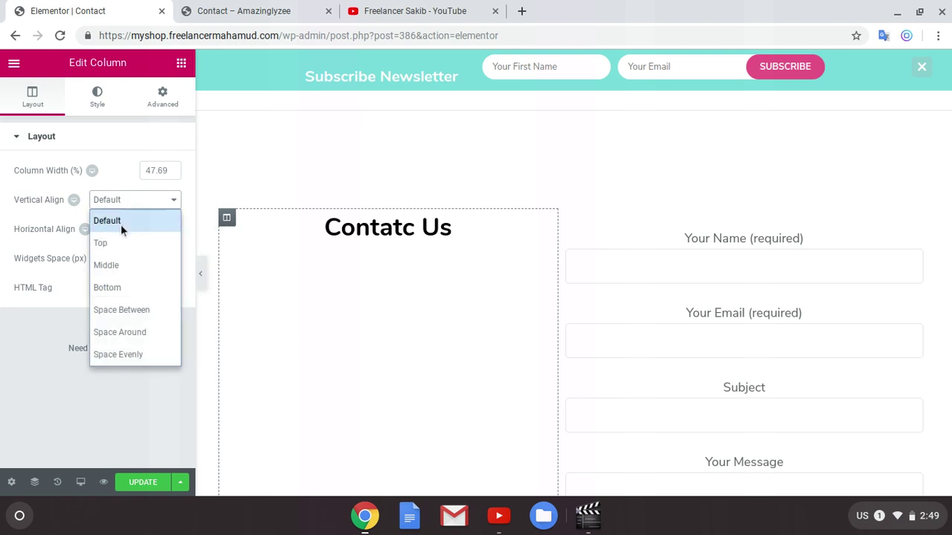
click(118, 266)
scroll(461, 294, down, 7)
scroll(478, 287, up, 7)
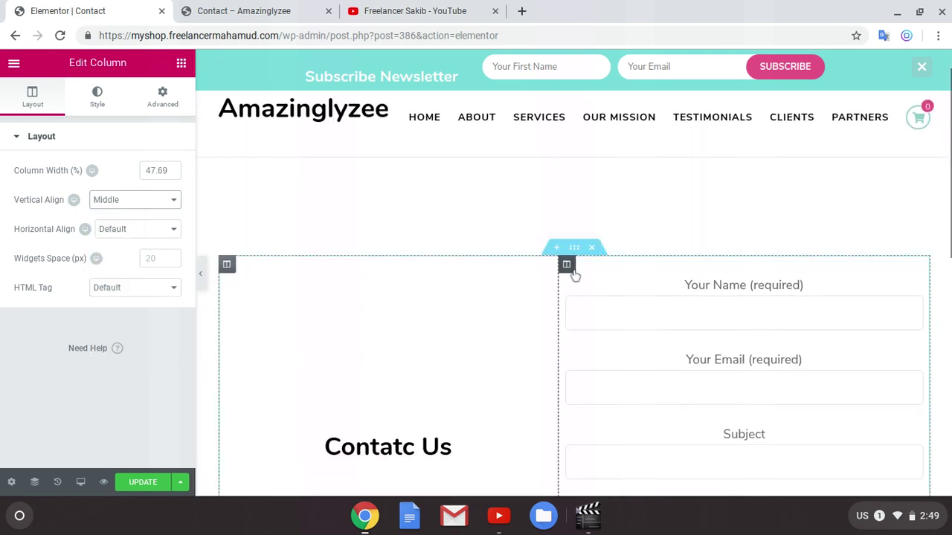
Step: Set the form column's Vertical Align to Middle, leaving Horizontal Align at Default
click(566, 265)
click(119, 229)
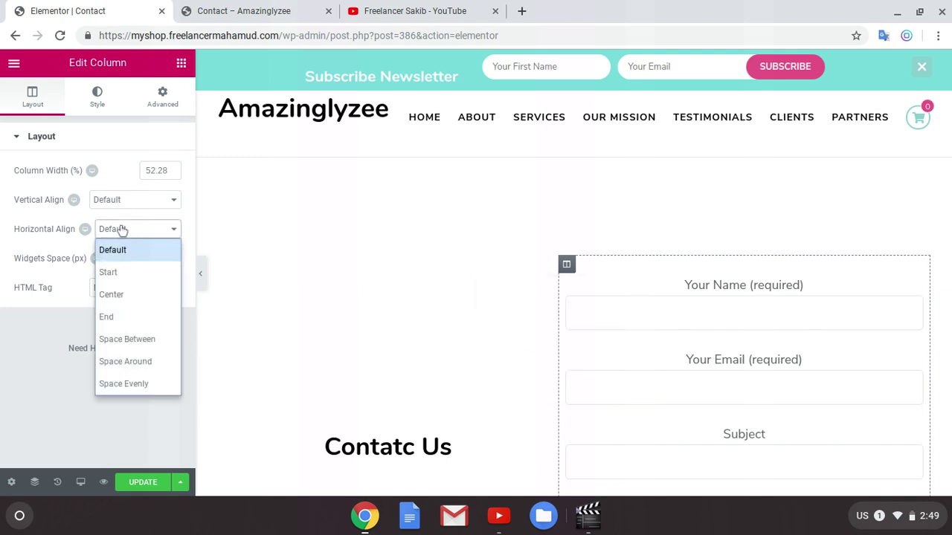
click(119, 199)
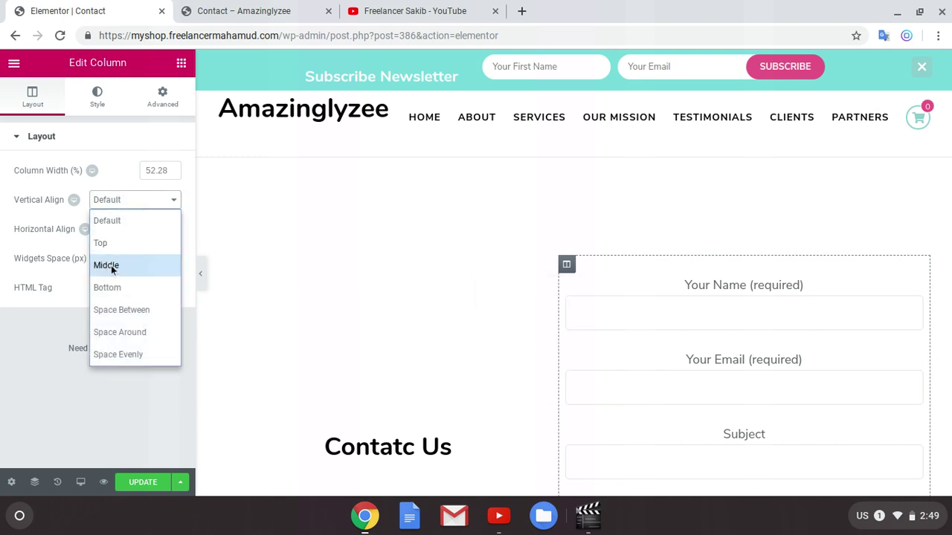
click(110, 266)
click(136, 229)
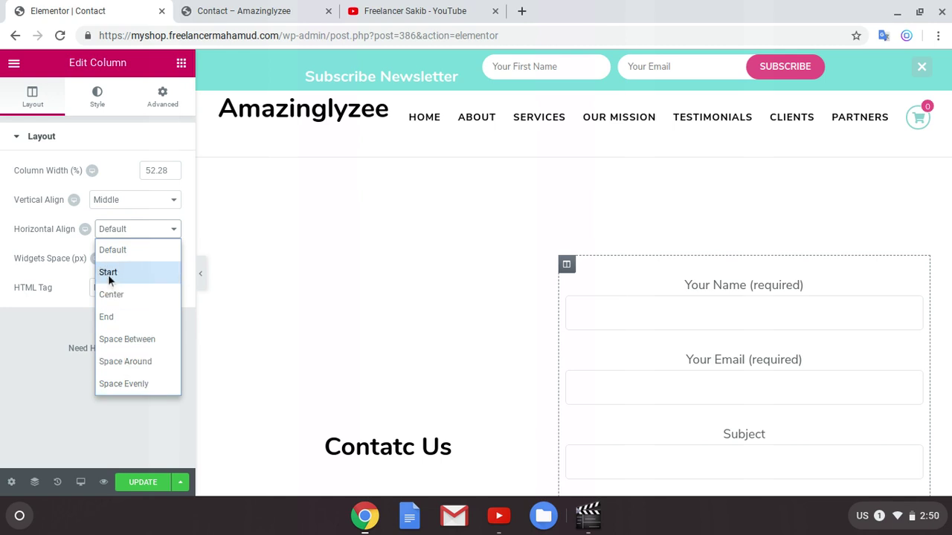
click(122, 273)
click(124, 232)
click(124, 249)
scroll(693, 319, down, 1)
scroll(712, 337, up, 2)
scroll(382, 255, down, 6)
scroll(406, 263, up, 4)
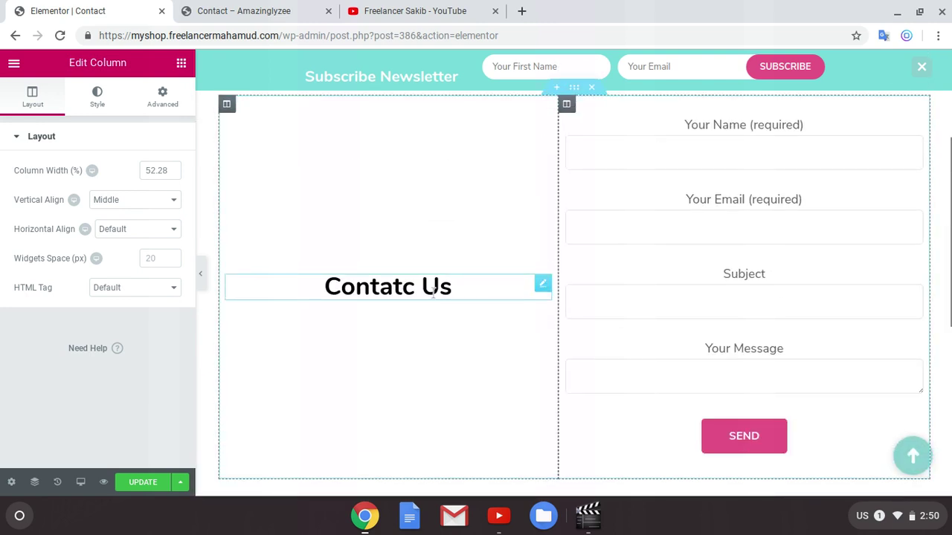
click(182, 63)
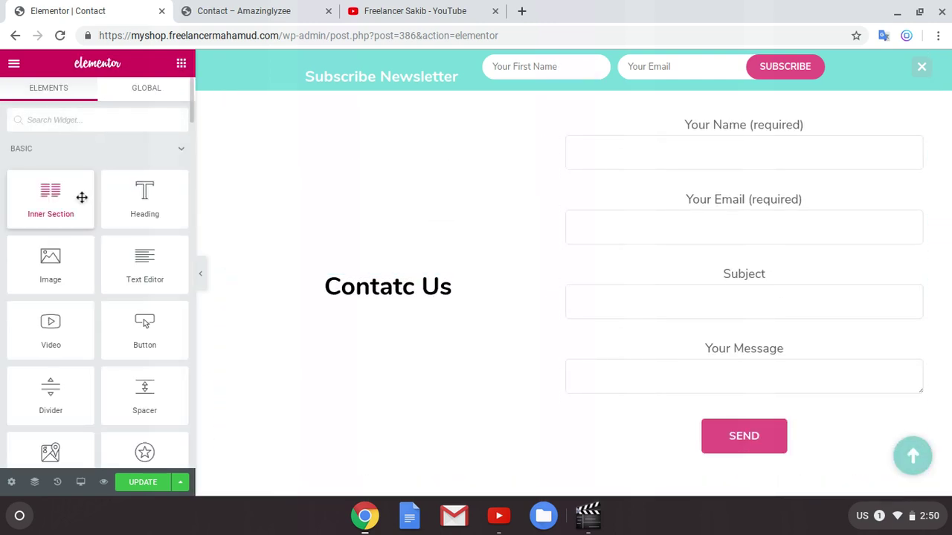
Step: Add a text block and Circle-shaped Facebook, Twitter and Google Plus social icons below the heading
drag(166, 265, 392, 294)
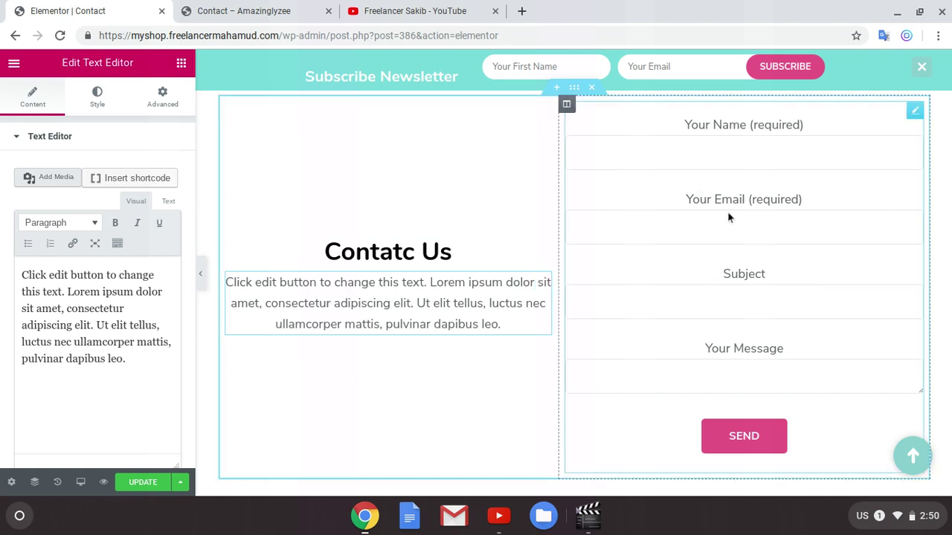
click(181, 66)
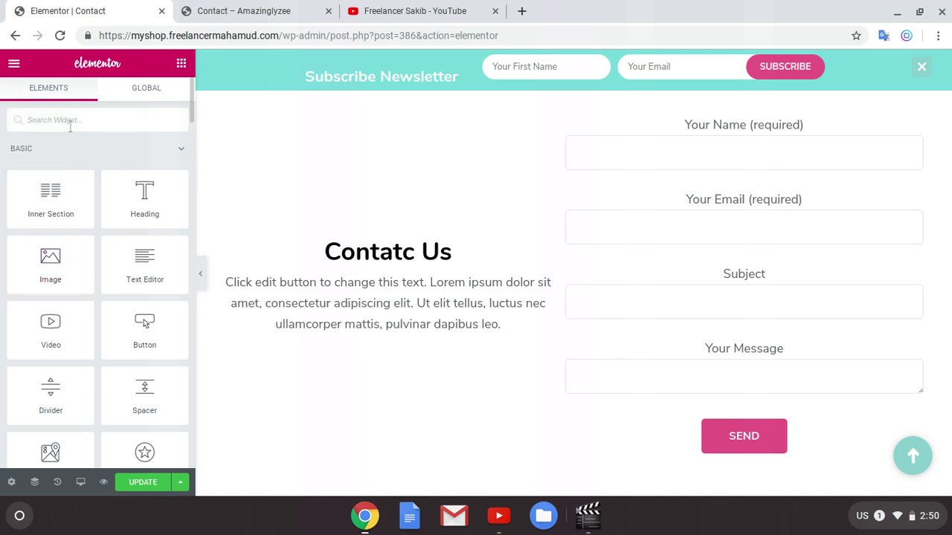
text(so)
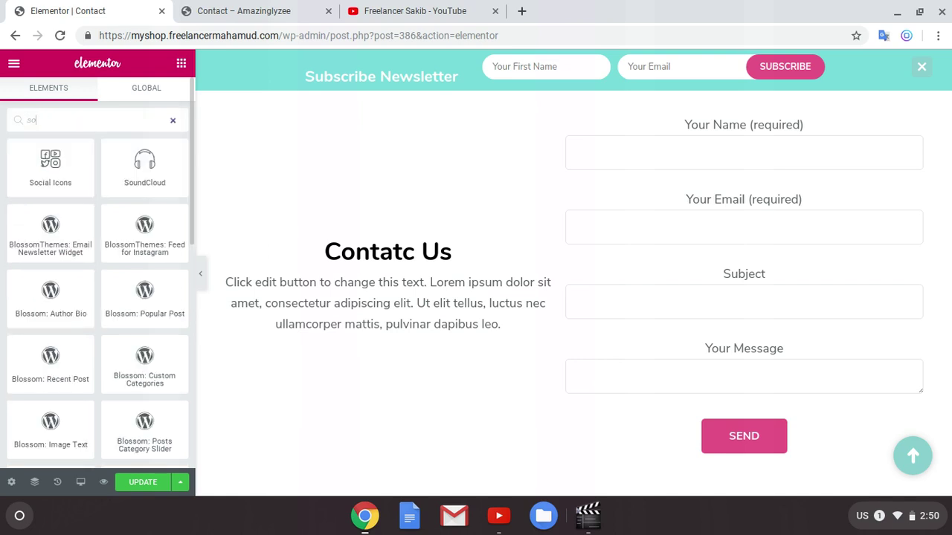
drag(45, 172, 415, 307)
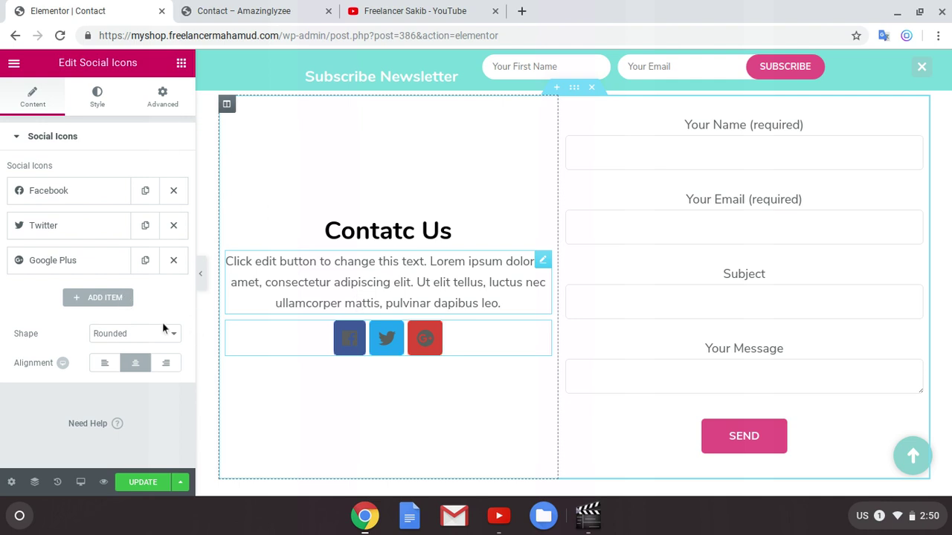
click(141, 333)
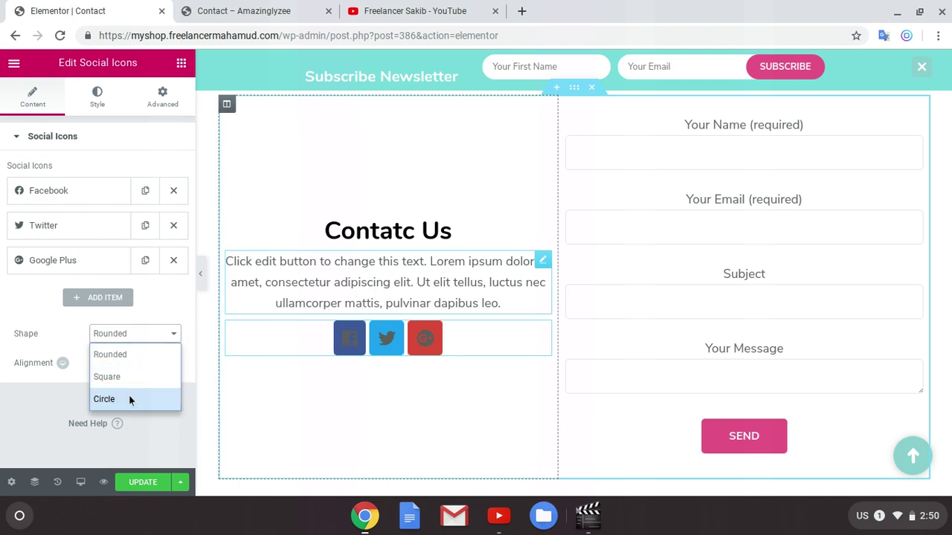
click(127, 399)
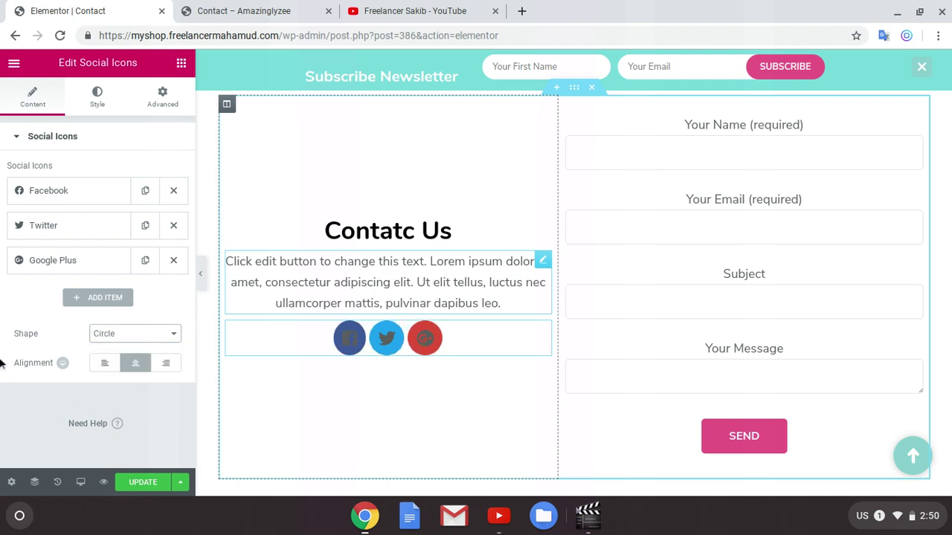
click(98, 106)
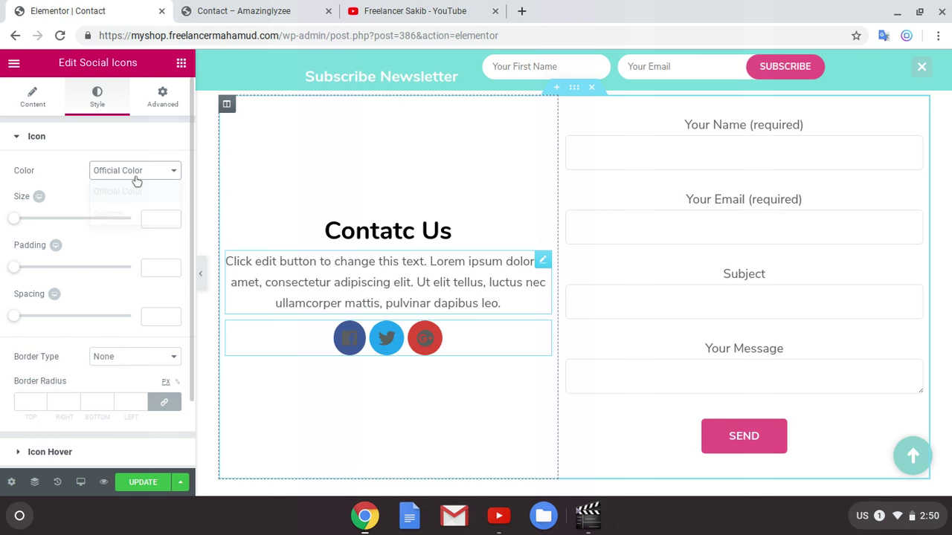
Step: Give the icons Custom colours: primary light blue #6ec1e4, secondary white
click(136, 175)
click(117, 215)
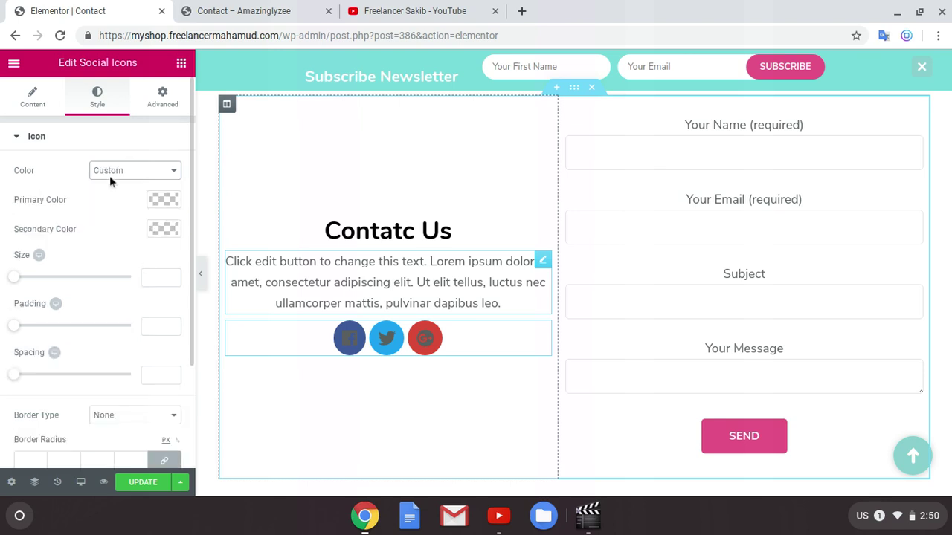
click(121, 176)
click(119, 215)
click(167, 201)
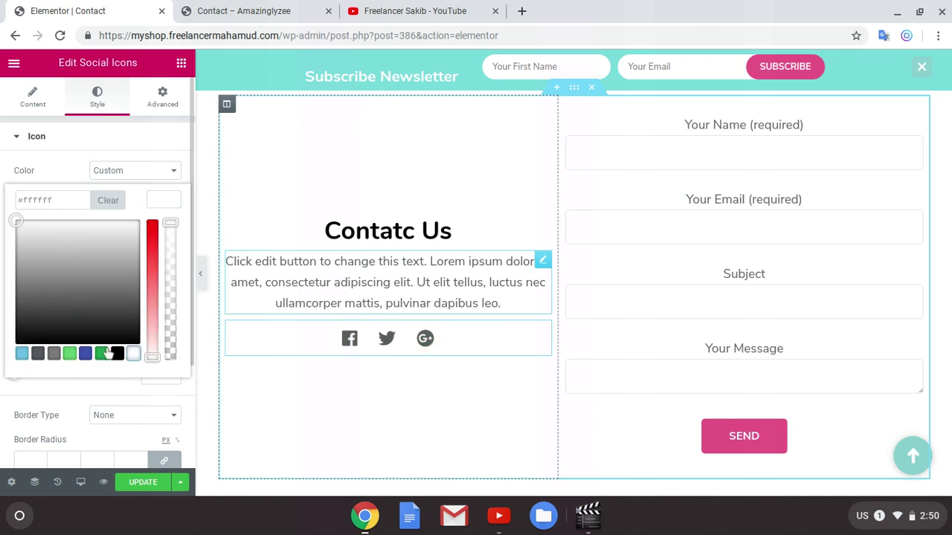
click(22, 354)
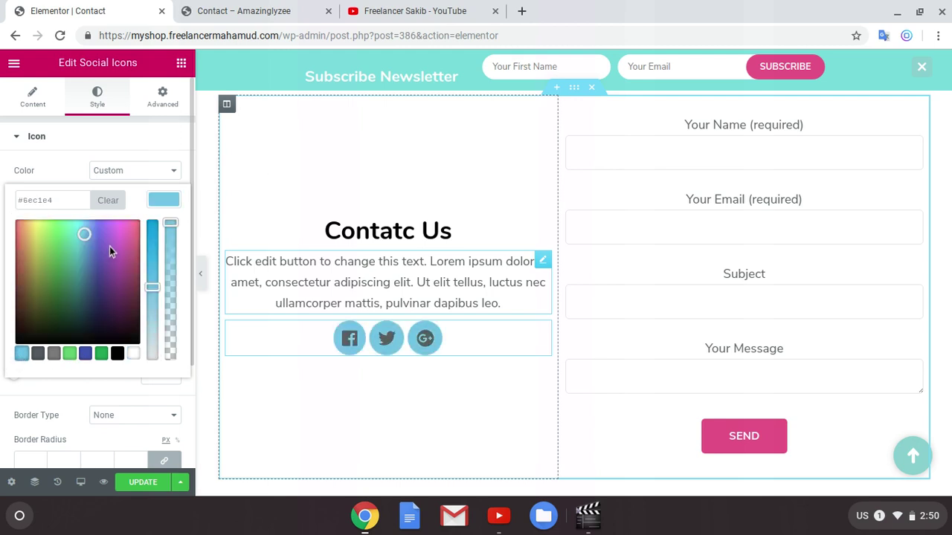
click(159, 200)
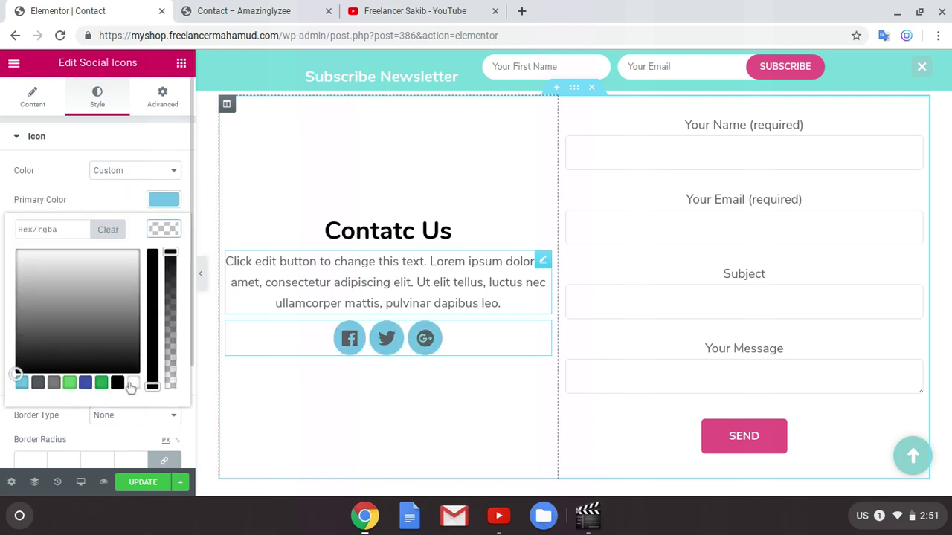
click(132, 383)
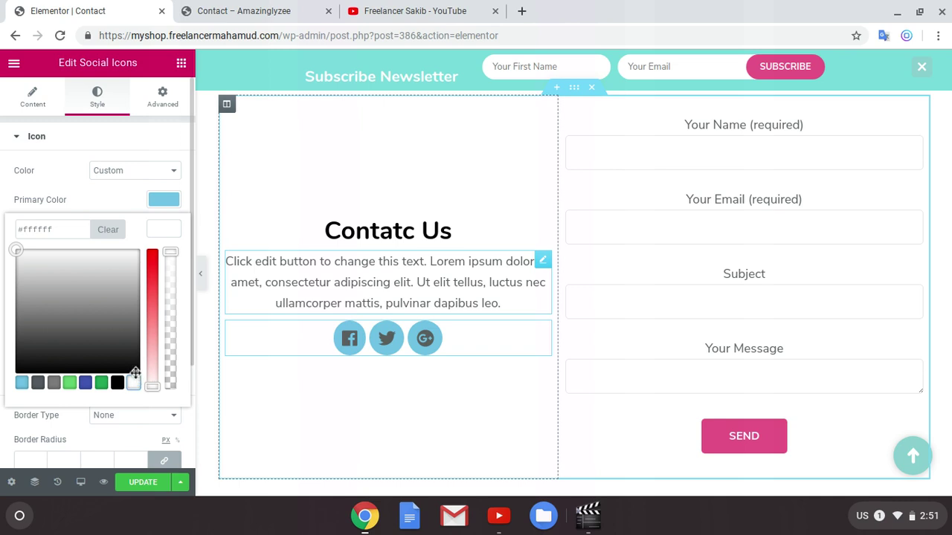
click(134, 368)
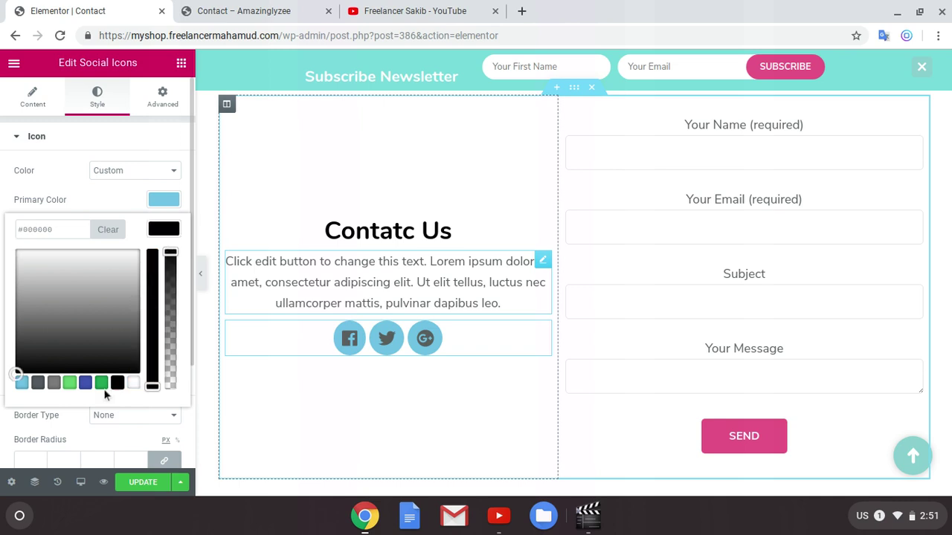
click(132, 383)
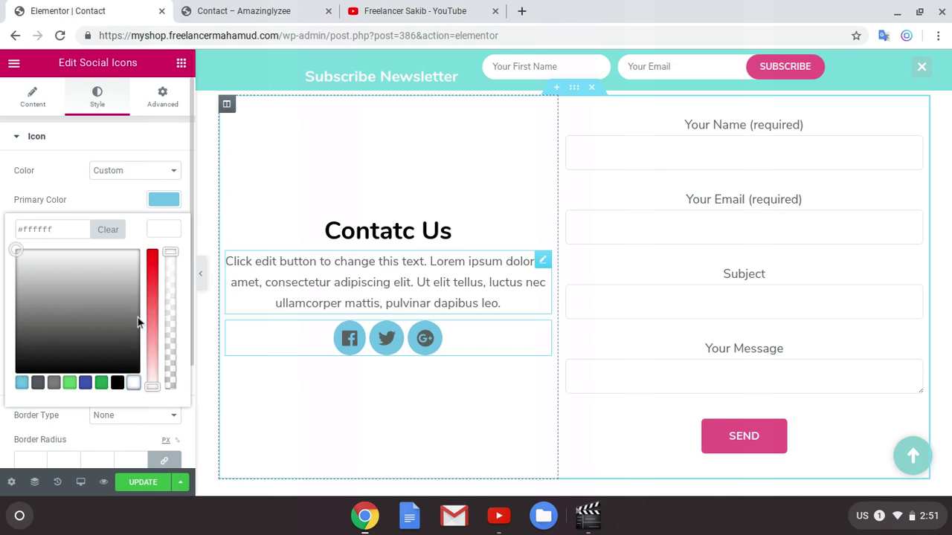
click(171, 234)
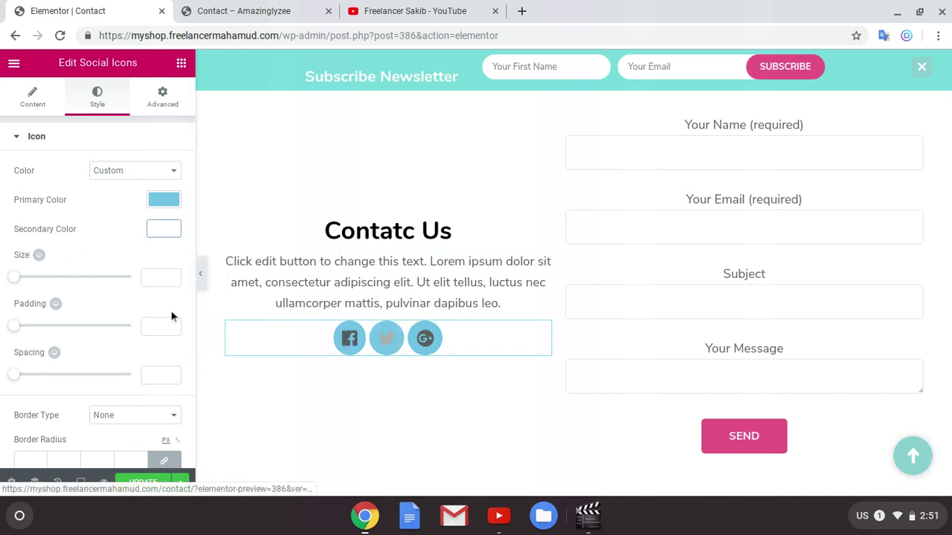
Step: Set the Icon Hover colours to a pink #f94877 primary and white secondary
scroll(79, 278, down, 3)
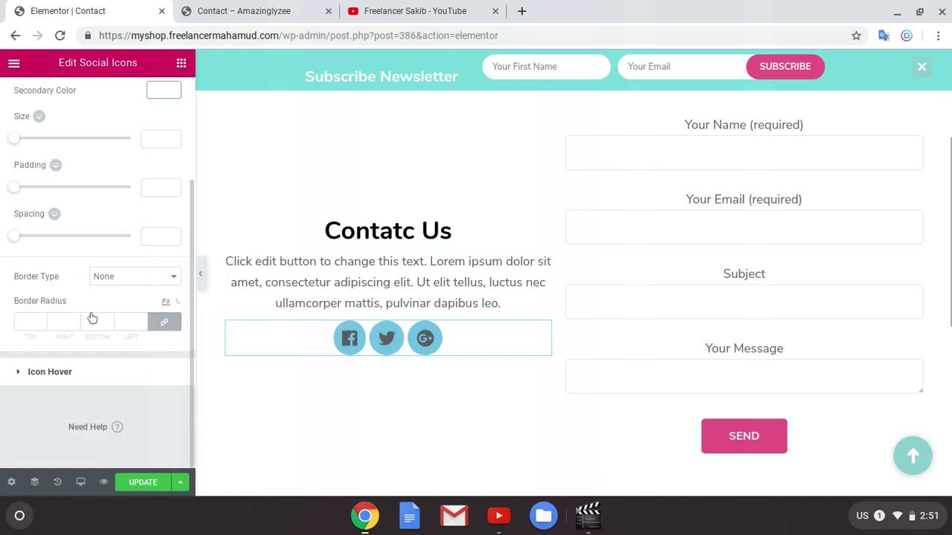
click(74, 379)
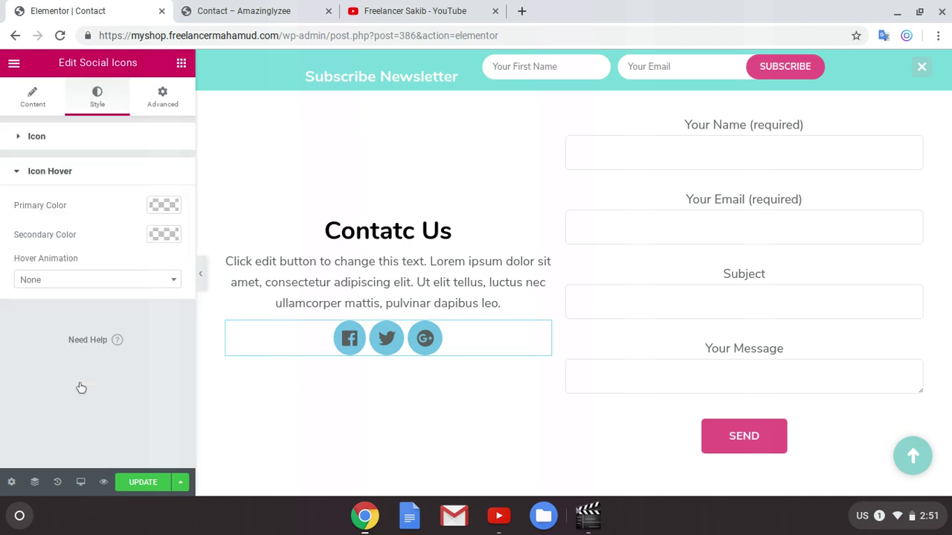
click(164, 234)
click(133, 388)
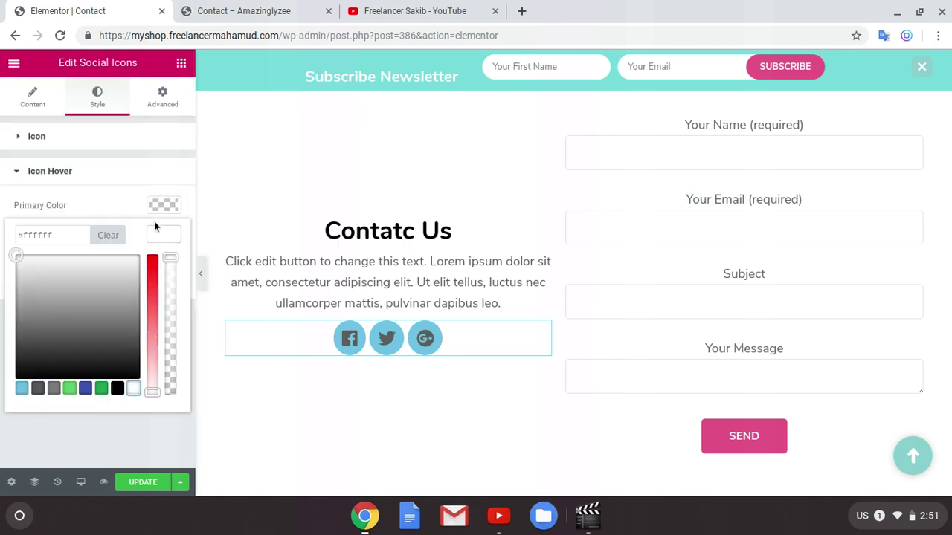
click(158, 206)
click(156, 235)
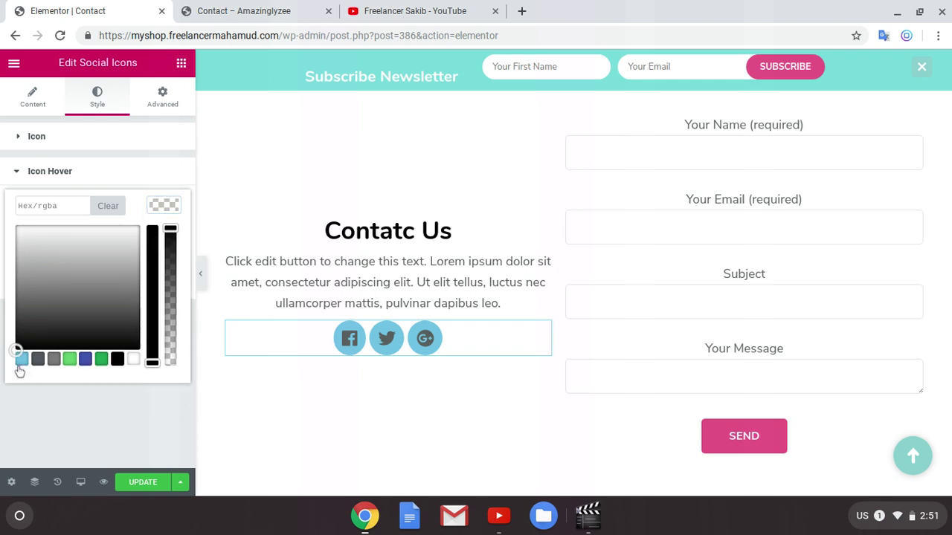
mouse_move(81, 350)
mouse_down()
mouse_move(55, 261)
mouse_move(13, 235)
mouse_move(12, 256)
mouse_move(23, 229)
mouse_move(141, 229)
mouse_up()
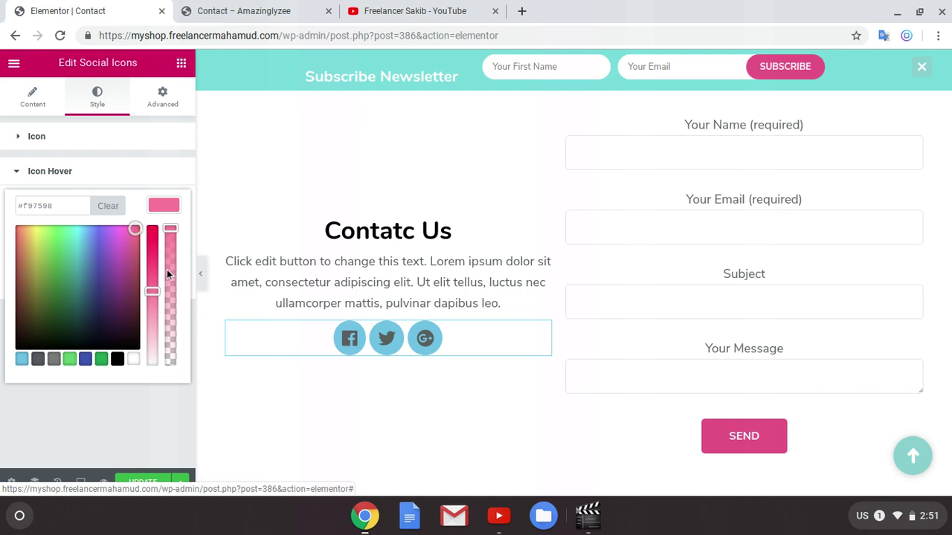
drag(153, 290, 152, 267)
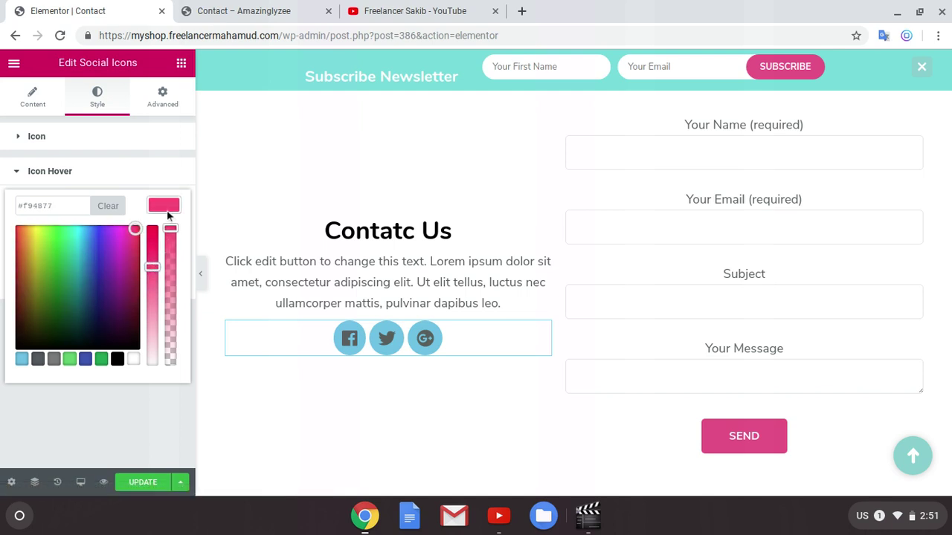
click(168, 215)
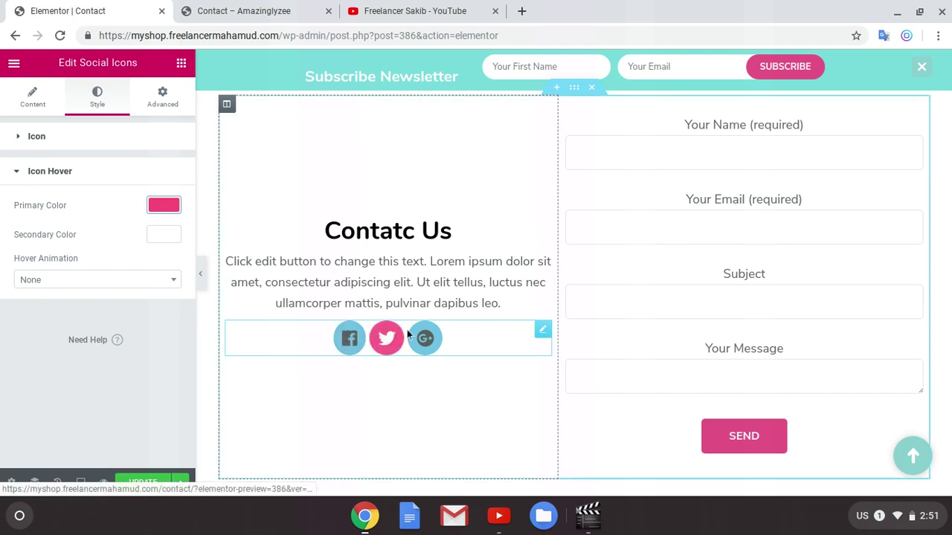
Step: Recheck the normal icon secondary colour, keeping the symbols white
click(77, 136)
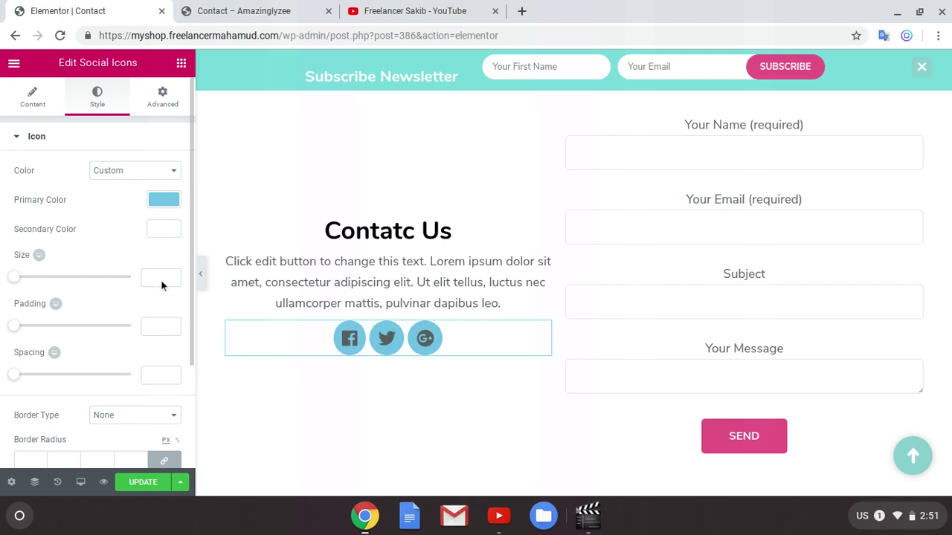
click(162, 232)
click(133, 383)
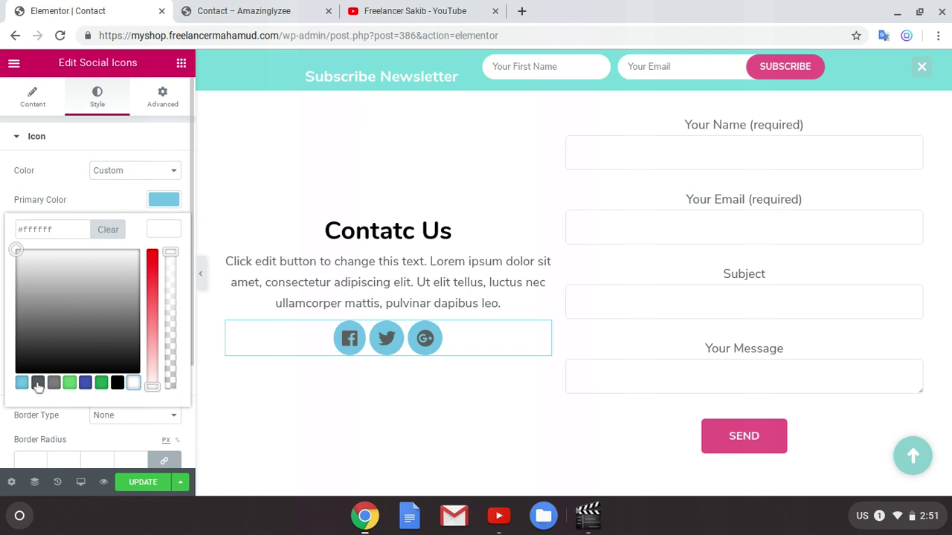
click(37, 383)
click(134, 383)
click(163, 230)
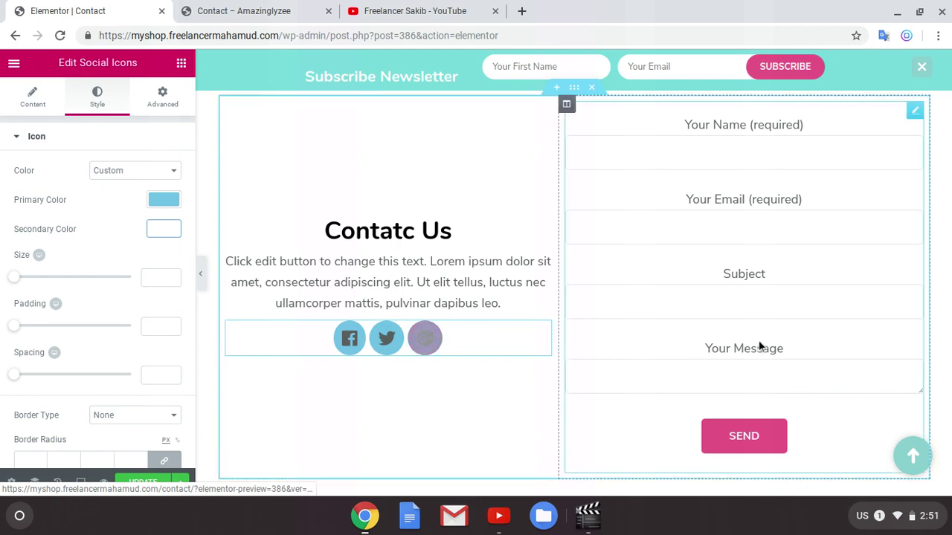
scroll(409, 201, up, 1)
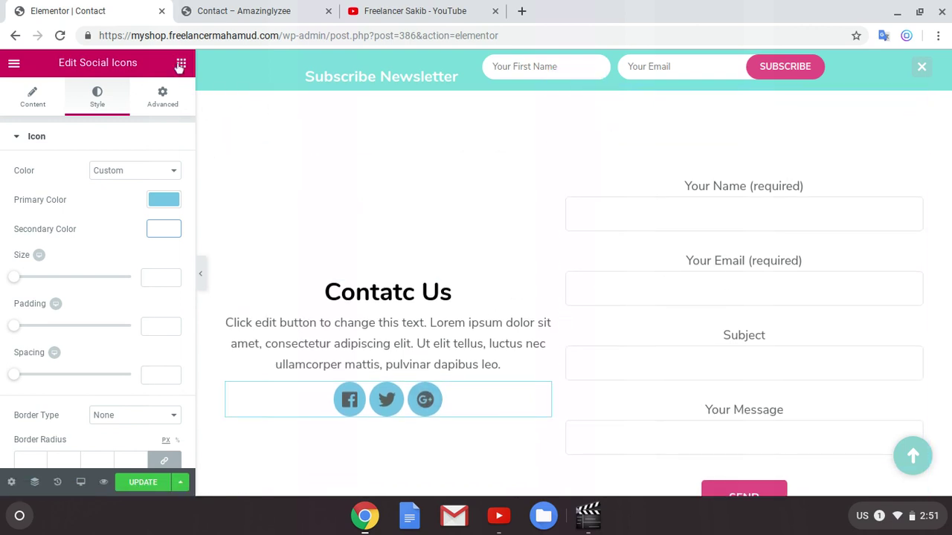
click(626, 327)
scroll(625, 326, down, 1)
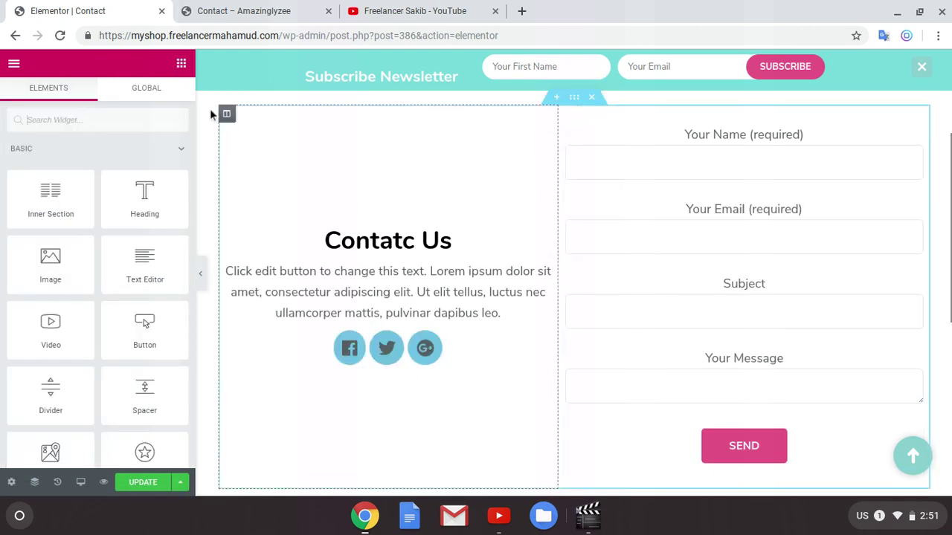
Step: Save the page and add a new single-column section below the contact area
scroll(751, 257, down, 2)
scroll(671, 327, down, 3)
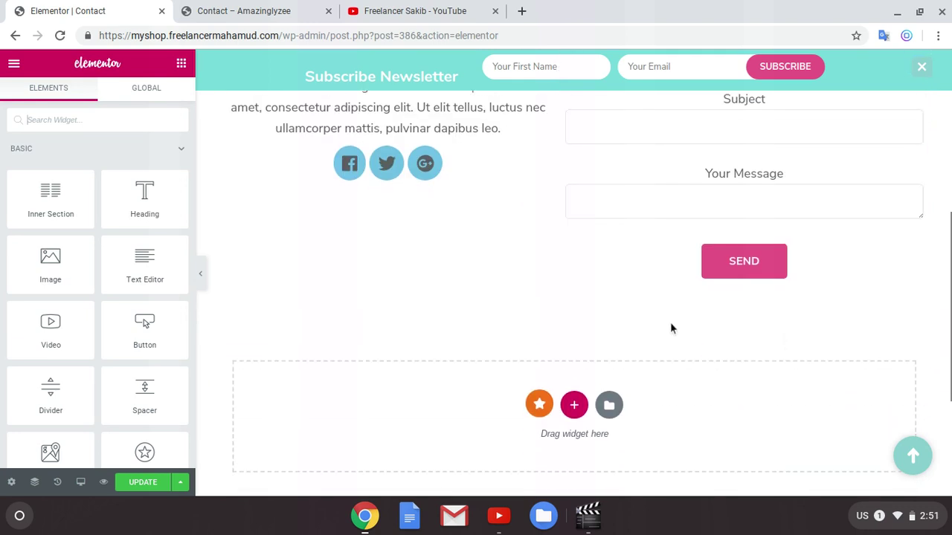
click(153, 483)
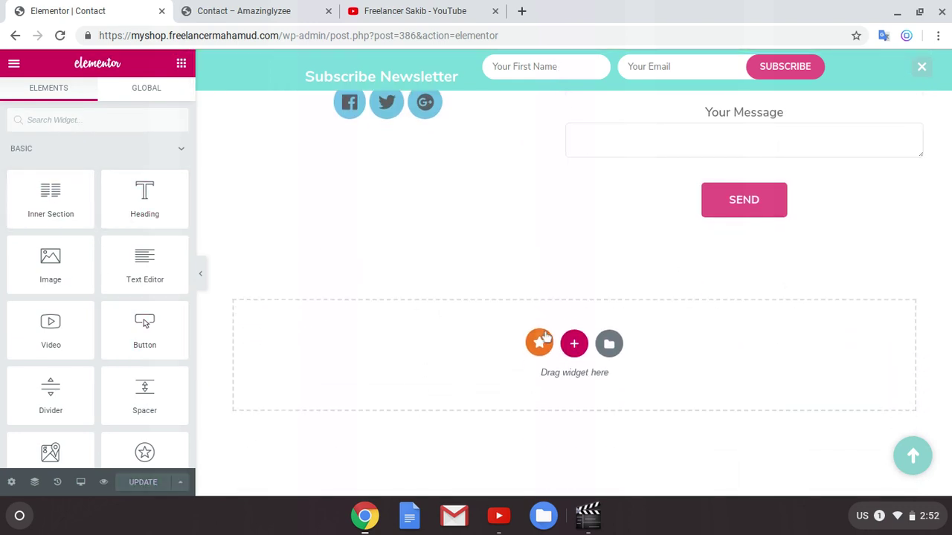
click(573, 345)
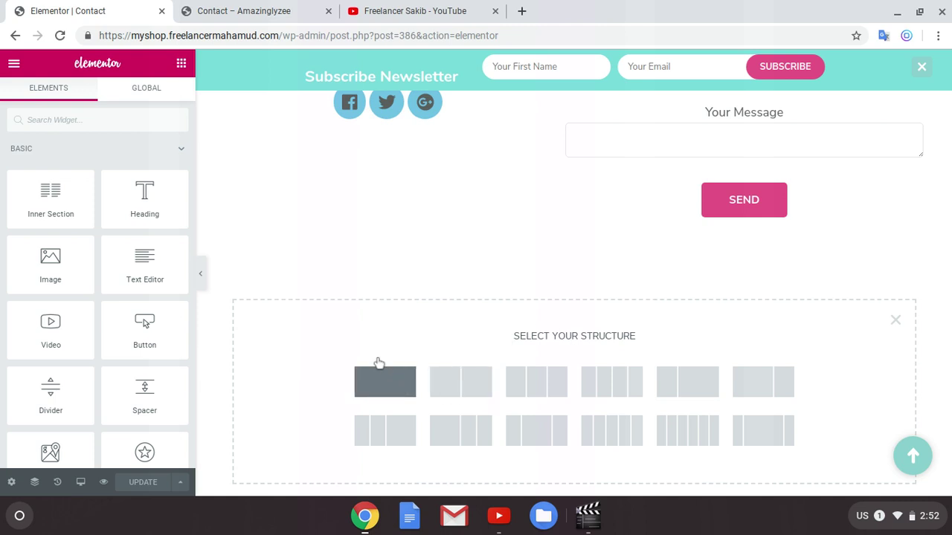
click(379, 366)
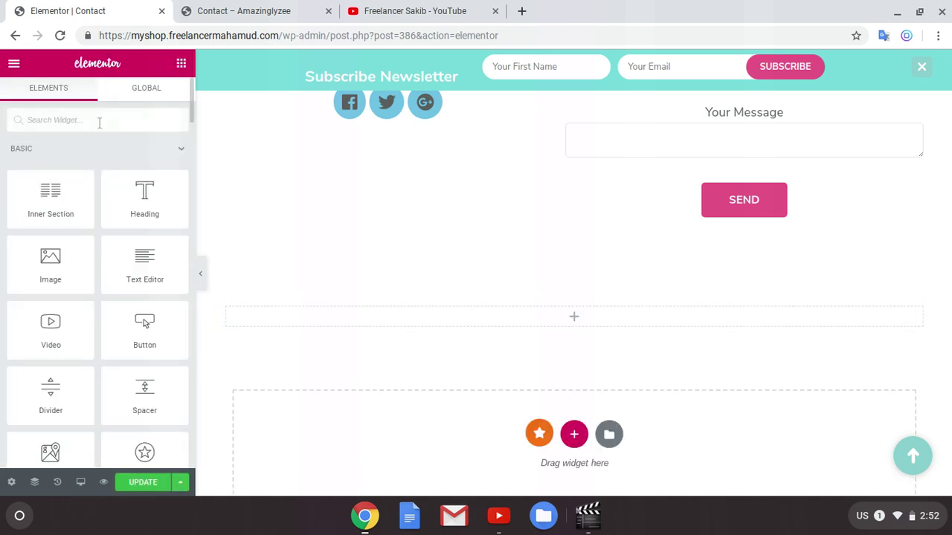
Step: Search widgets for 'ma' and drop Google Maps into the new section
text(mac)
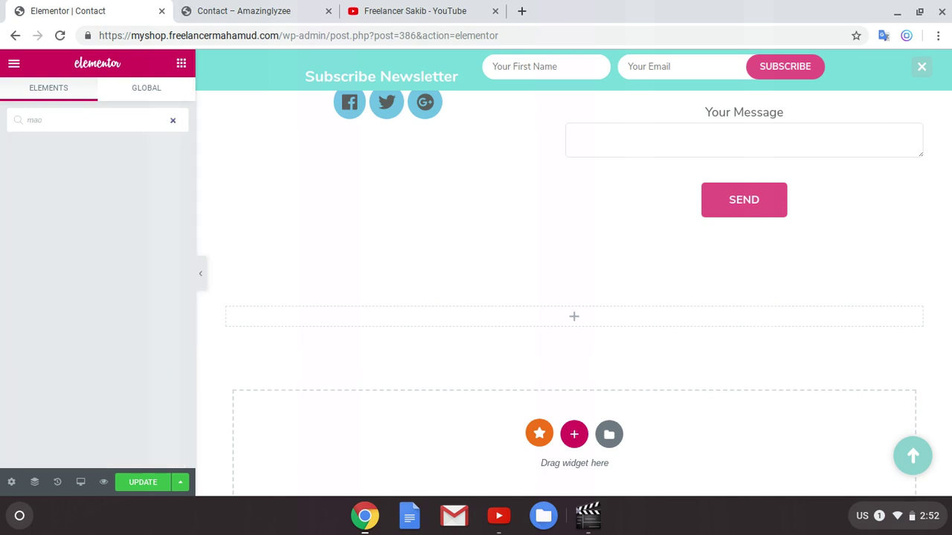
key(BackSpace)
key(BackSpace)
text(a)
key(BackSpace)
text(a)
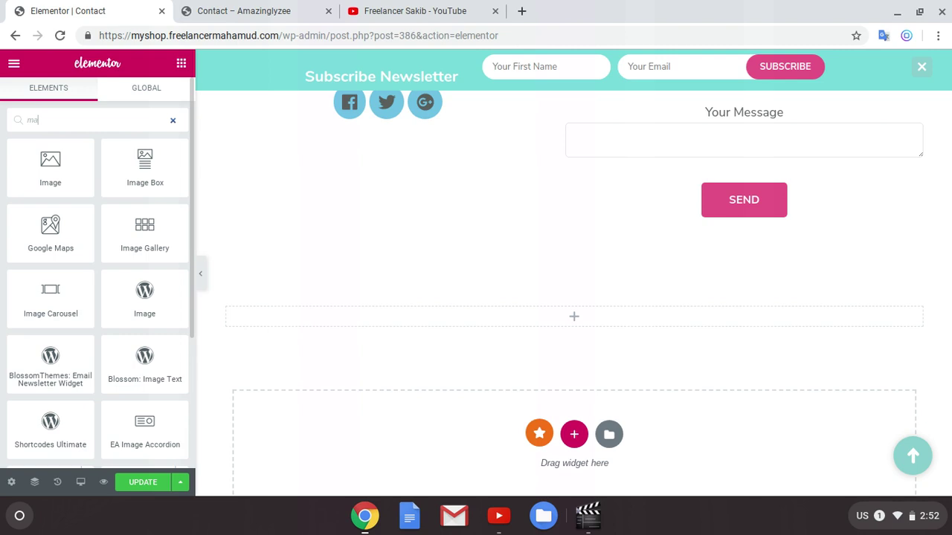
drag(64, 242, 559, 334)
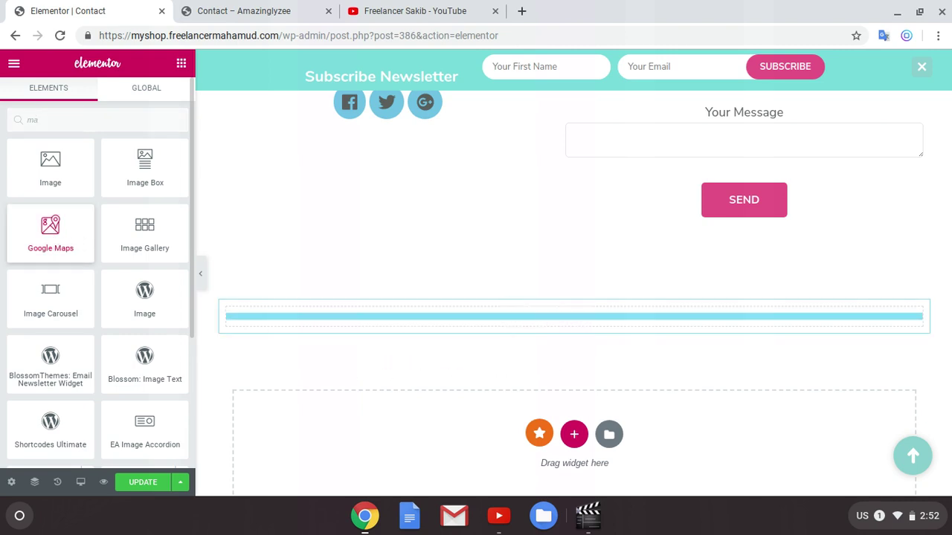
Step: Clear the map Height so it returns to the default
scroll(514, 272, down, 3)
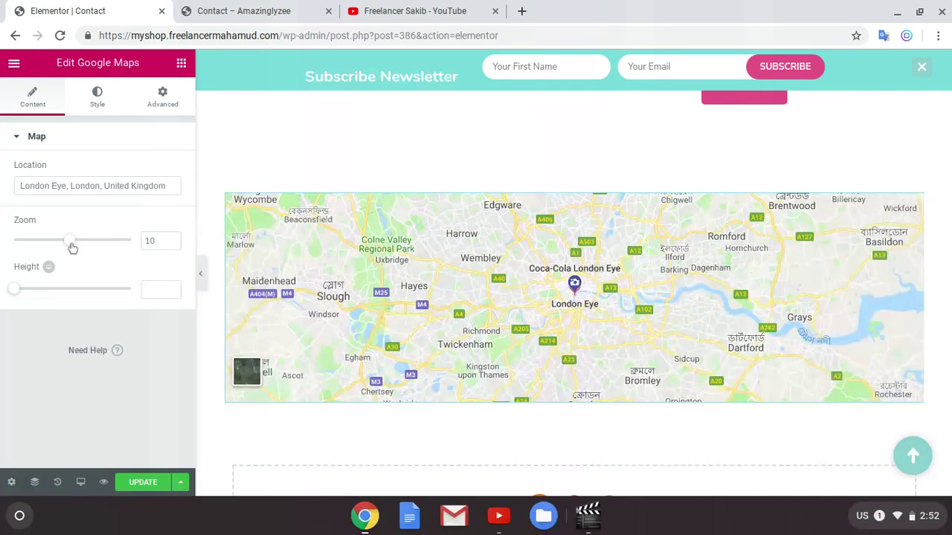
drag(19, 295, 72, 294)
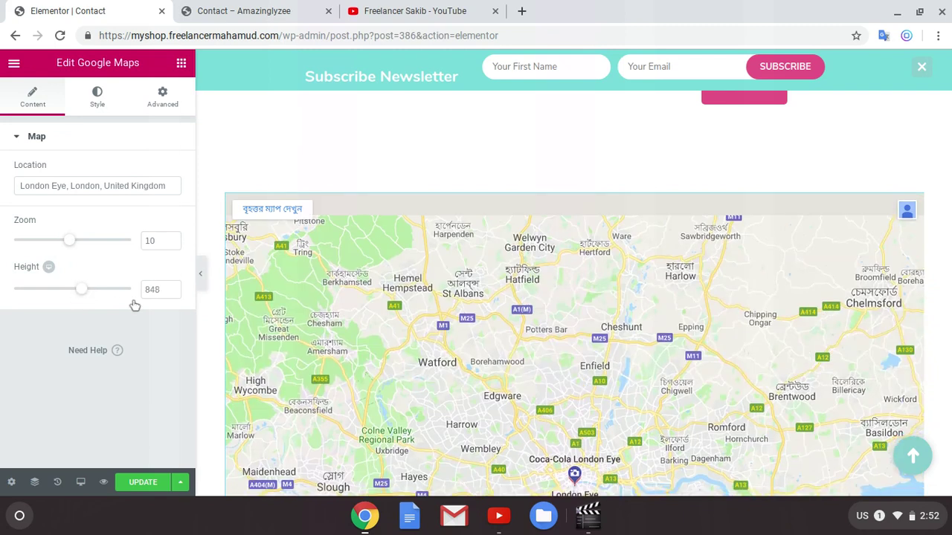
double_click(152, 289)
key(BackSpace)
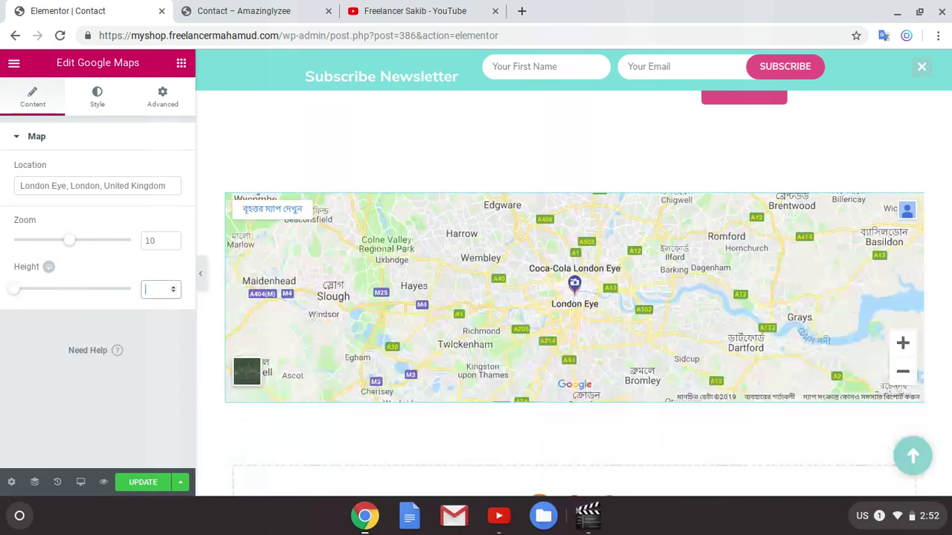
scroll(617, 265, up, 1)
scroll(616, 264, up, 1)
scroll(595, 256, down, 2)
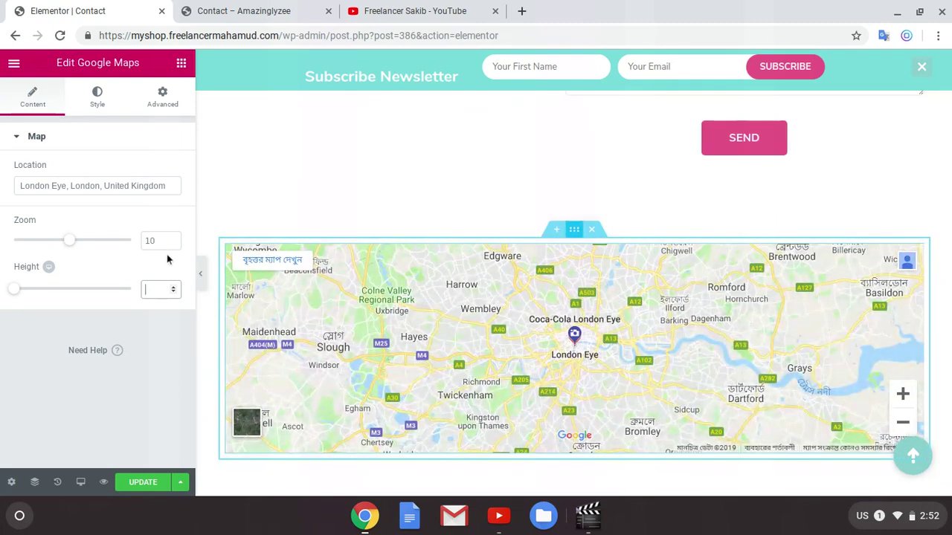
Step: Turn on Stretch Section with Full Width content for the map section and save with Ctrl+S
click(323, 209)
click(161, 170)
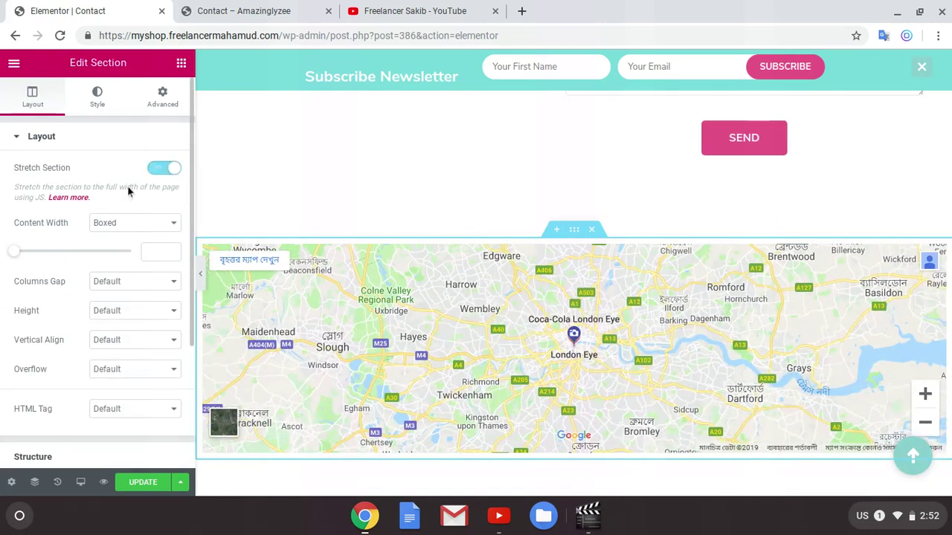
click(134, 230)
click(116, 267)
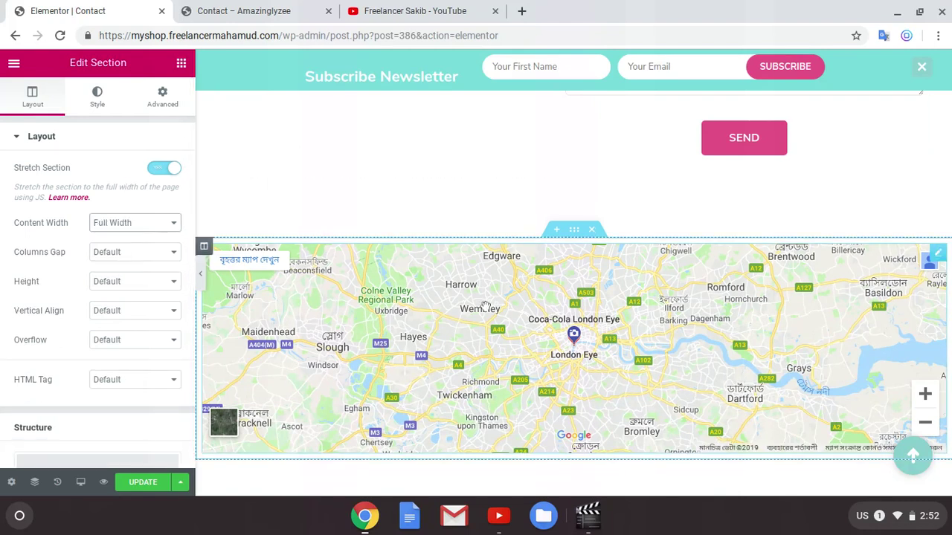
scroll(485, 305, down, 2)
scroll(538, 357, up, 4)
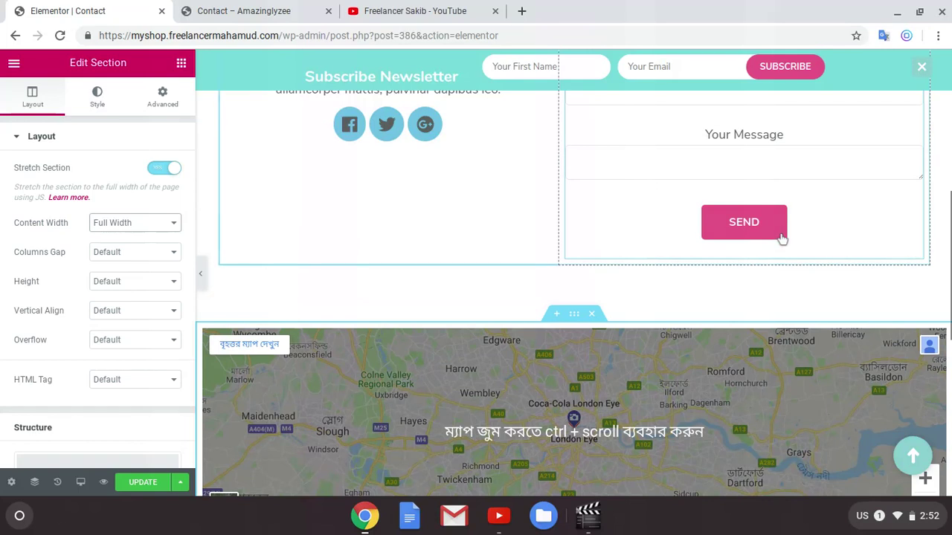
scroll(754, 264, up, 5)
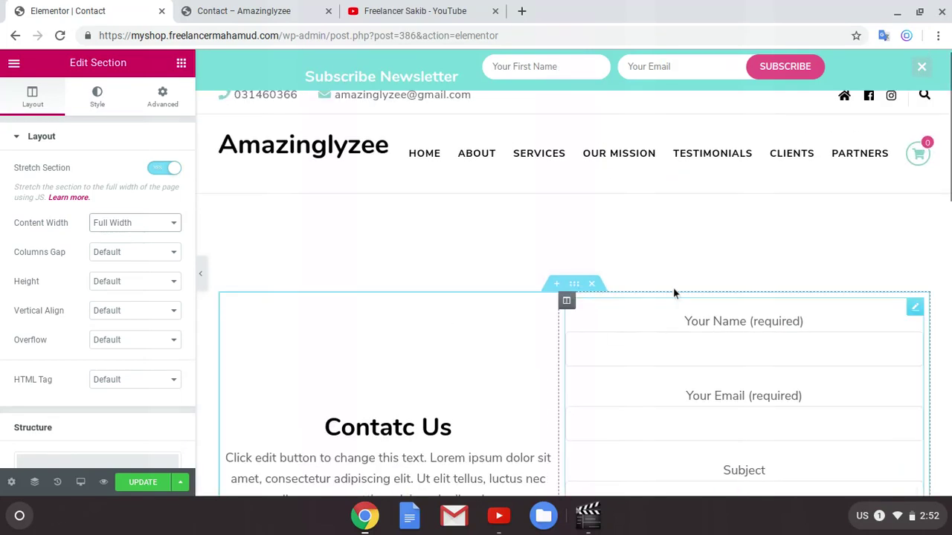
scroll(687, 307, down, 4)
key(ctrl+s)
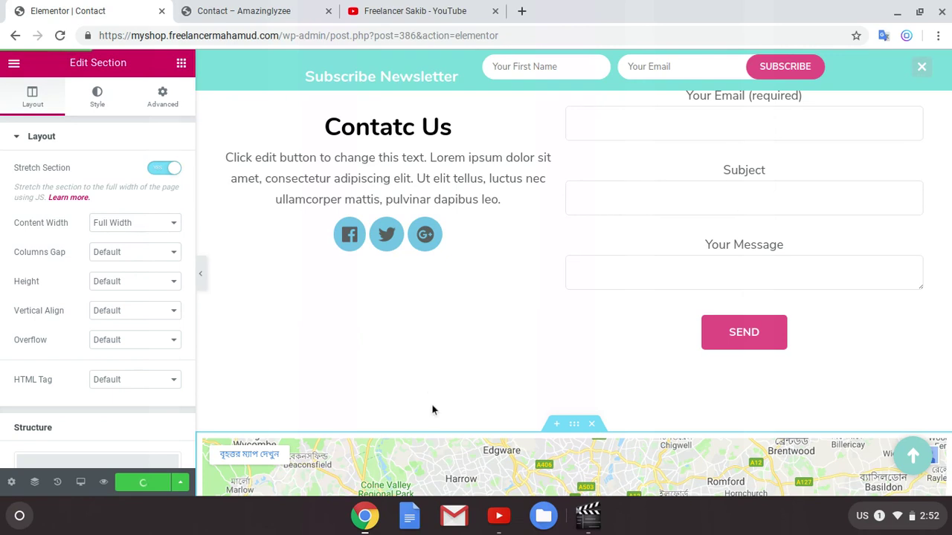
click(183, 5)
Step: Reload the live Contact page and scroll to check the full-width Google Map
click(59, 35)
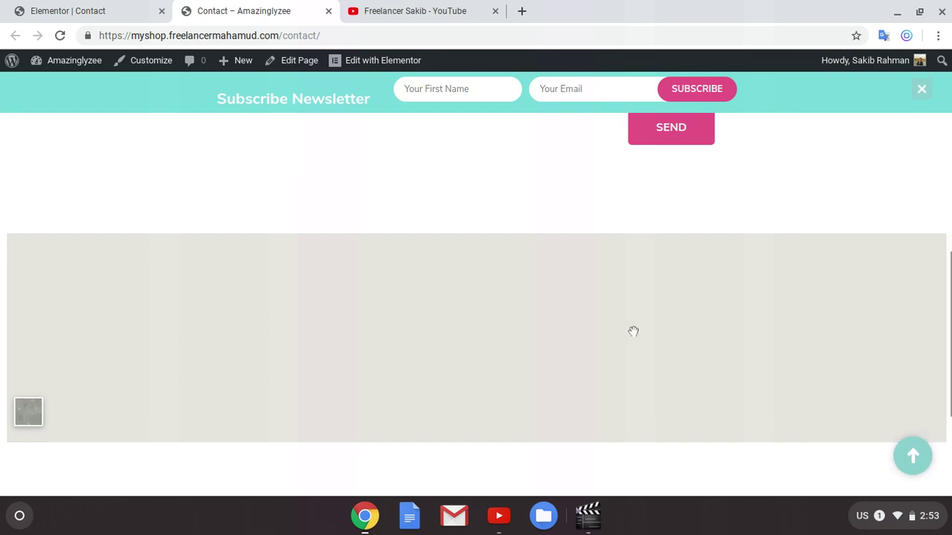
scroll(231, 335, down, 1)
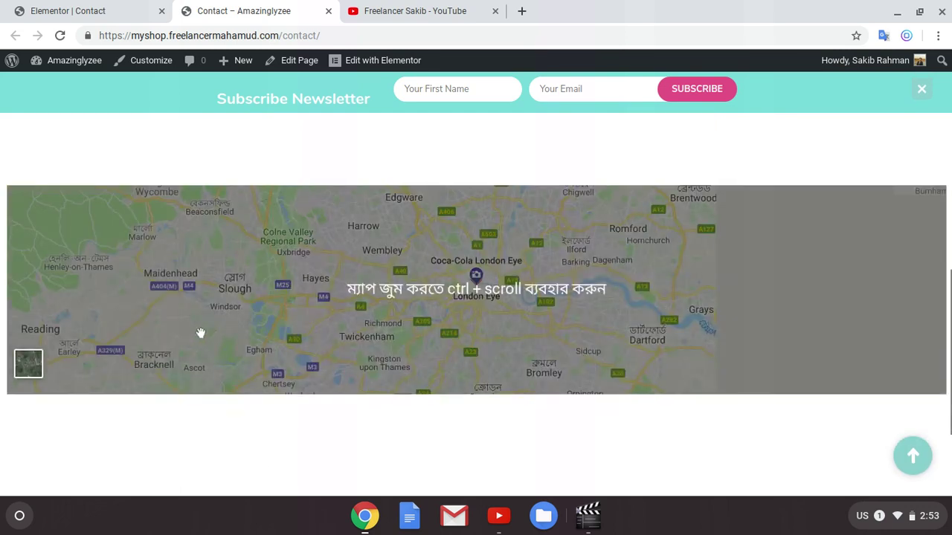
scroll(520, 357, down, 3)
scroll(581, 372, up, 8)
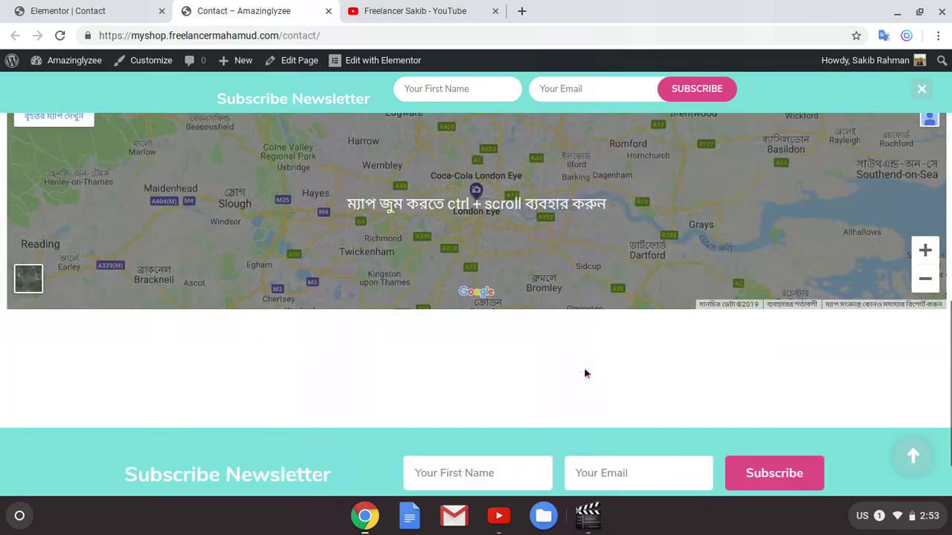
scroll(689, 368, up, 1)
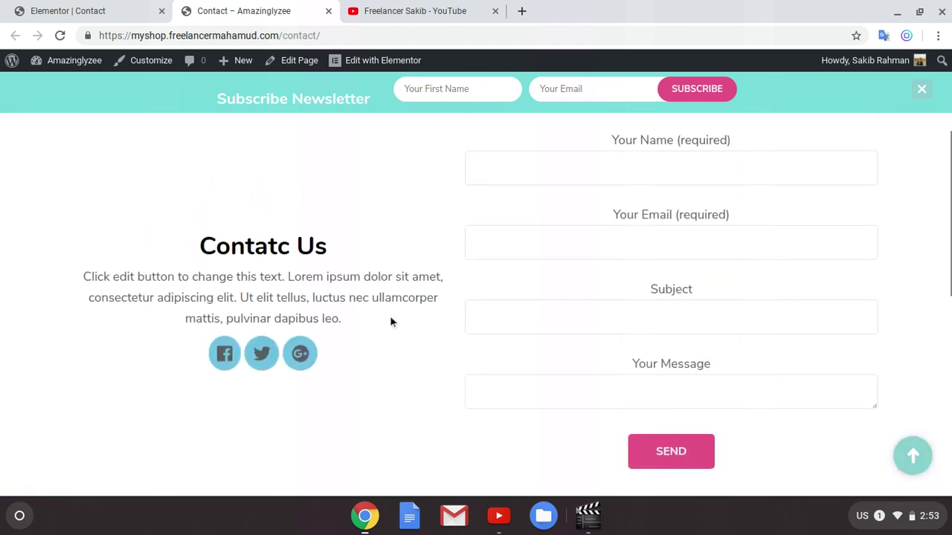
drag(115, 277, 296, 278)
click(279, 301)
Step: Step through the Email, Subject and Message fields and submit the empty form as a test
click(564, 226)
click(608, 312)
click(601, 381)
scroll(601, 380, up, 1)
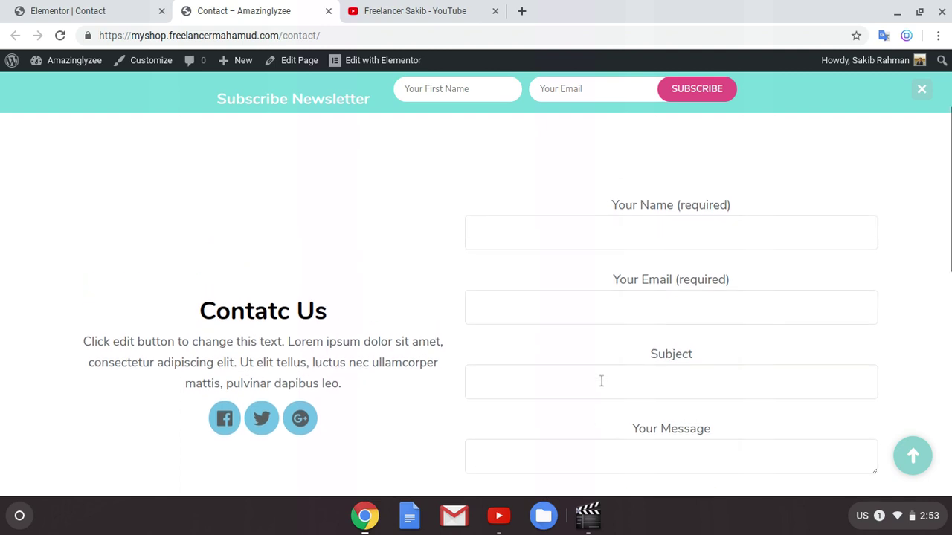
scroll(601, 314, down, 2)
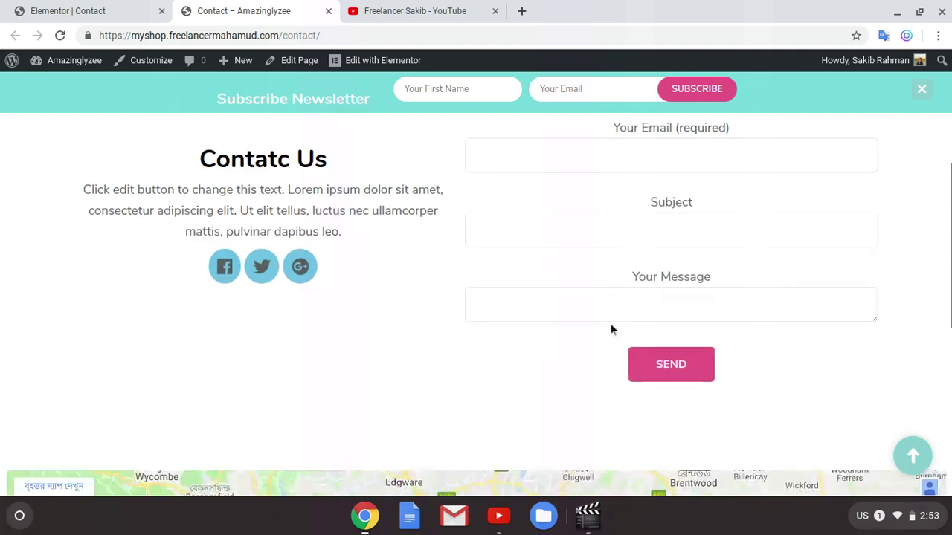
click(651, 358)
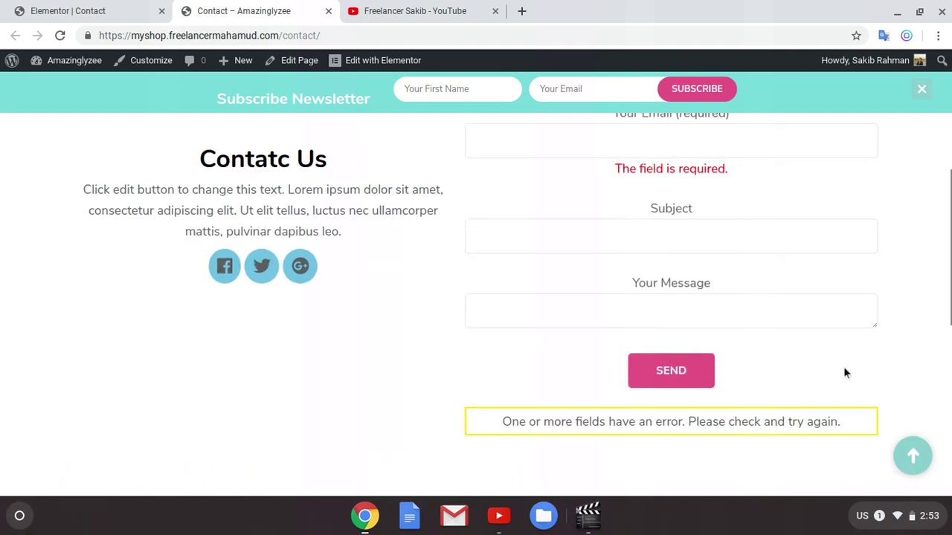
scroll(623, 439, up, 3)
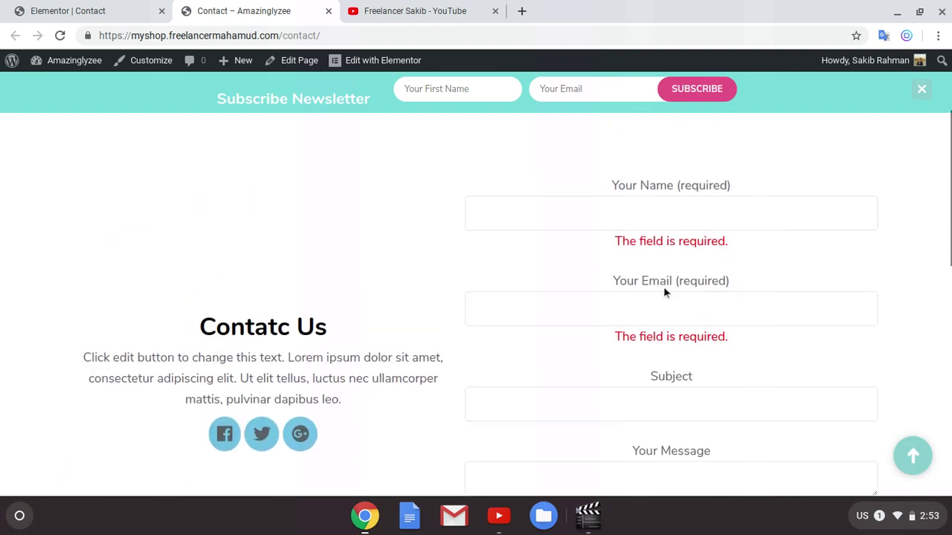
click(678, 236)
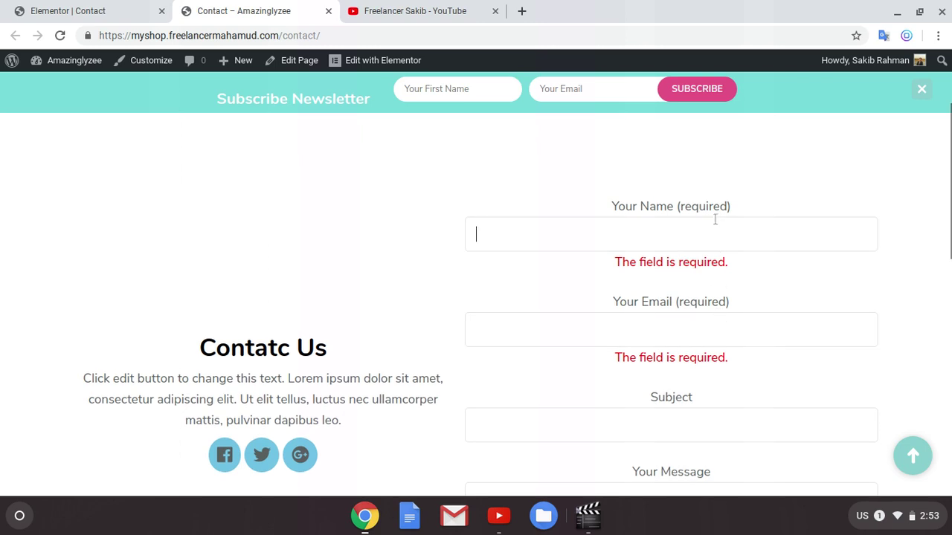
scroll(644, 406, down, 6)
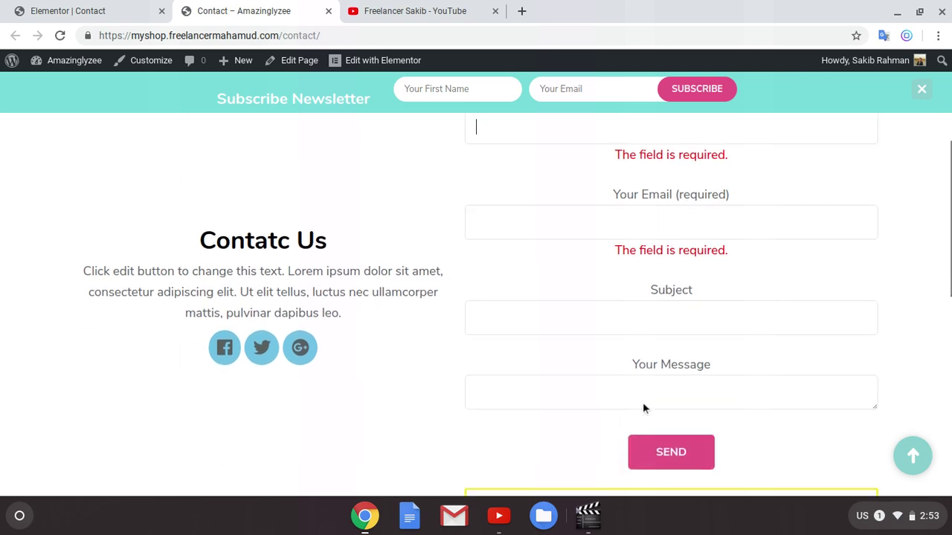
scroll(533, 359, up, 8)
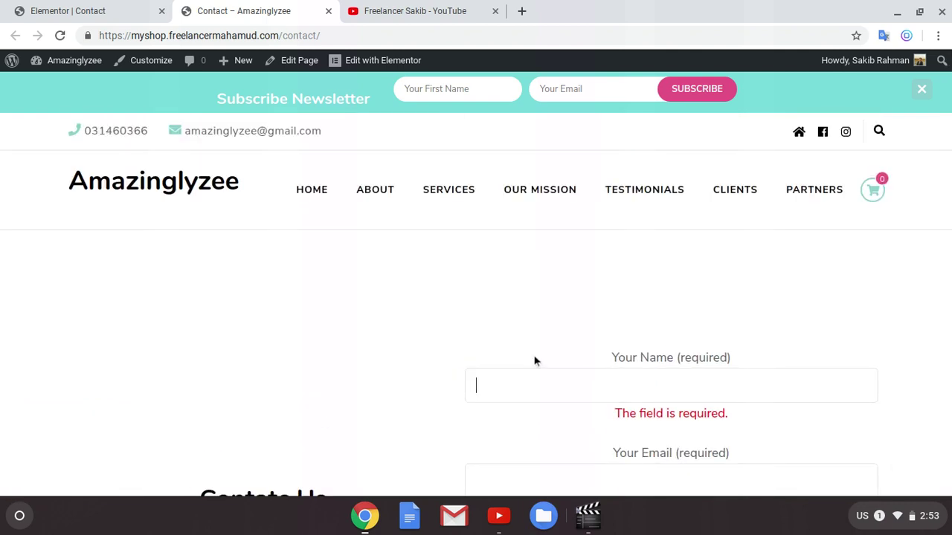
Step: Glance at the editor and live Contact page, then move to the YouTube channel and start the screen recorder
click(104, 12)
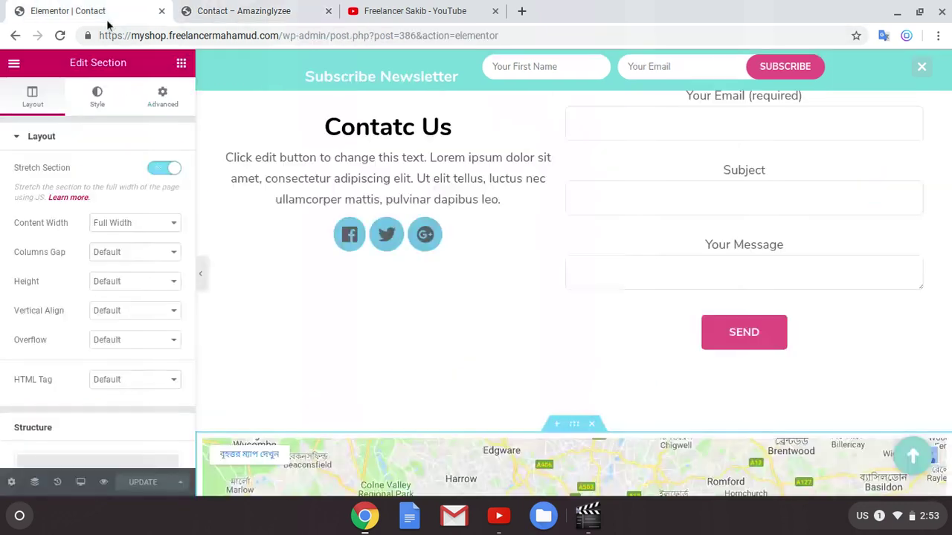
click(240, 10)
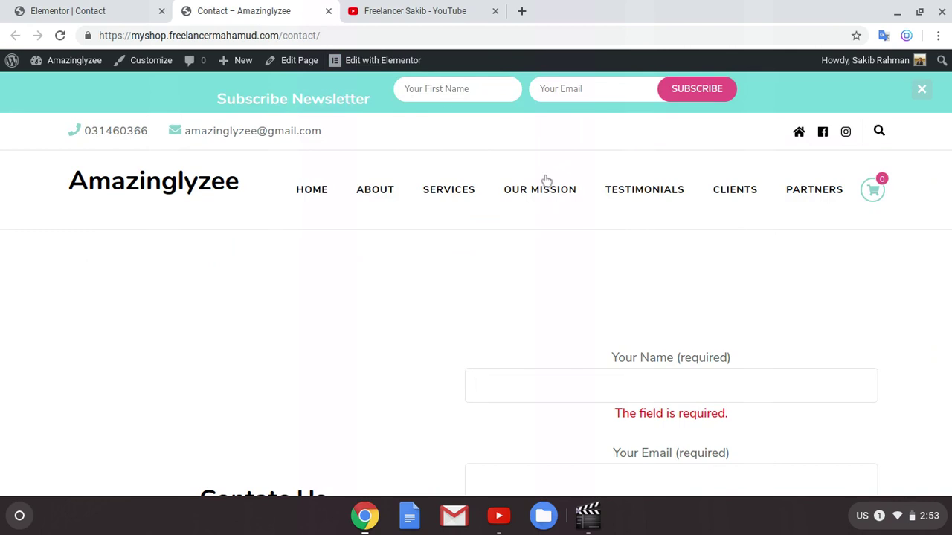
scroll(631, 290, down, 2)
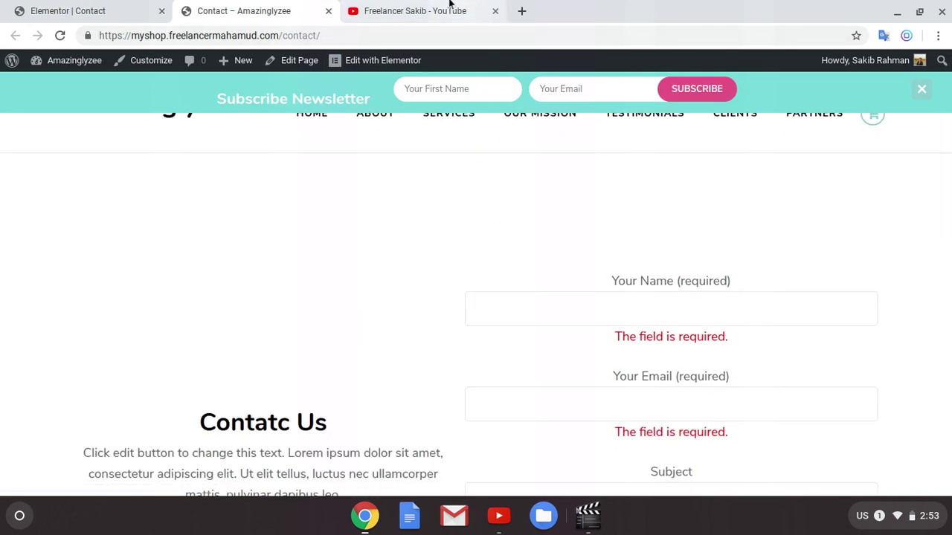
click(414, 5)
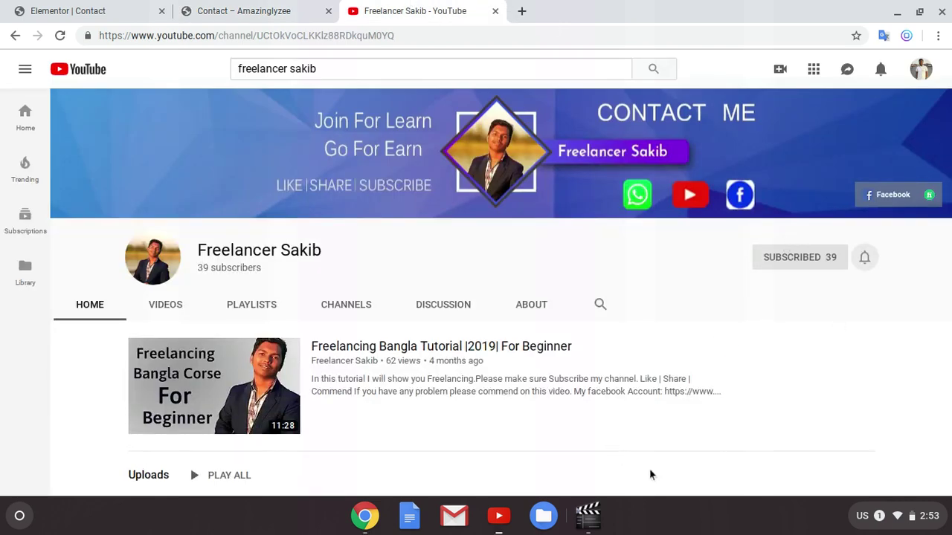
click(591, 524)
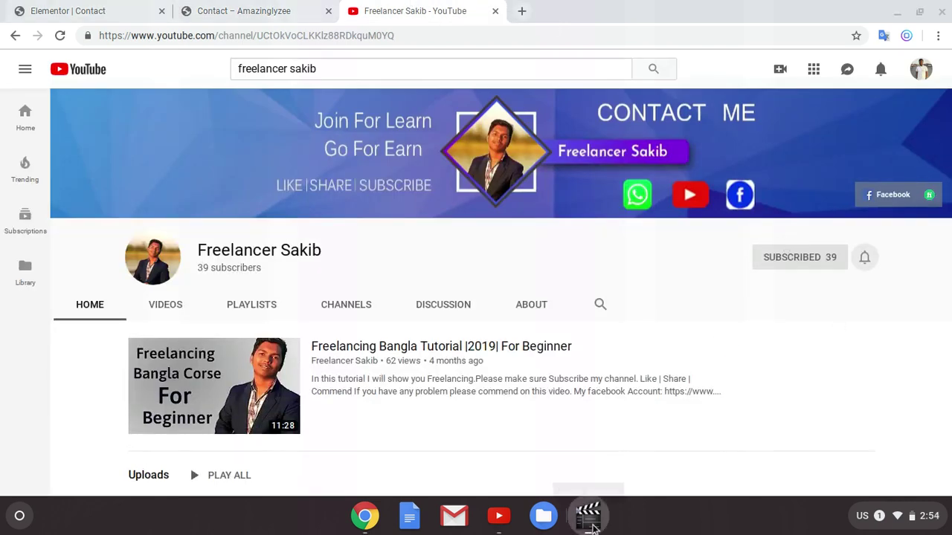